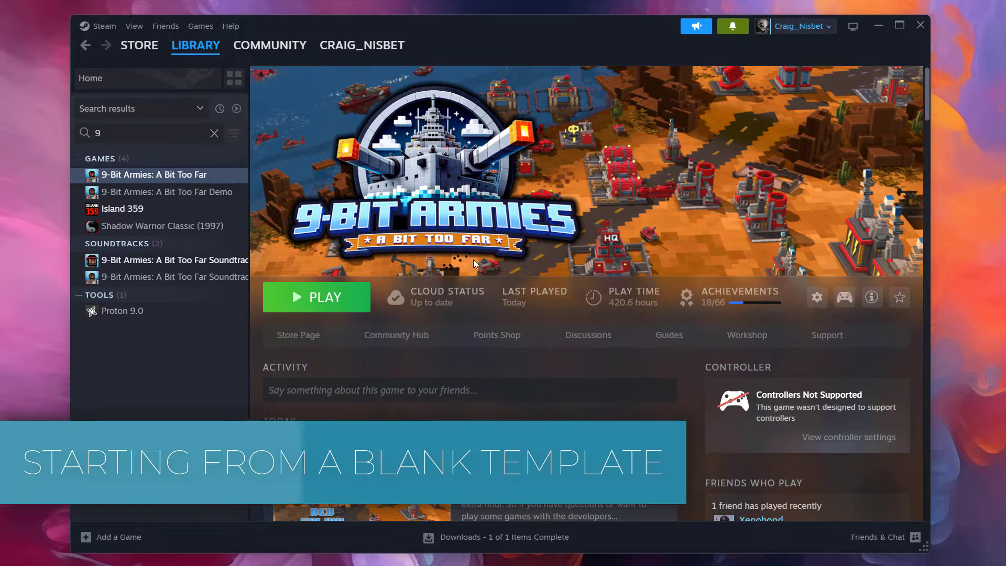
Launch the map editor of 9-Bit Armies: A Bit Too Far.
left_click(321, 297)
left_click(411, 255)
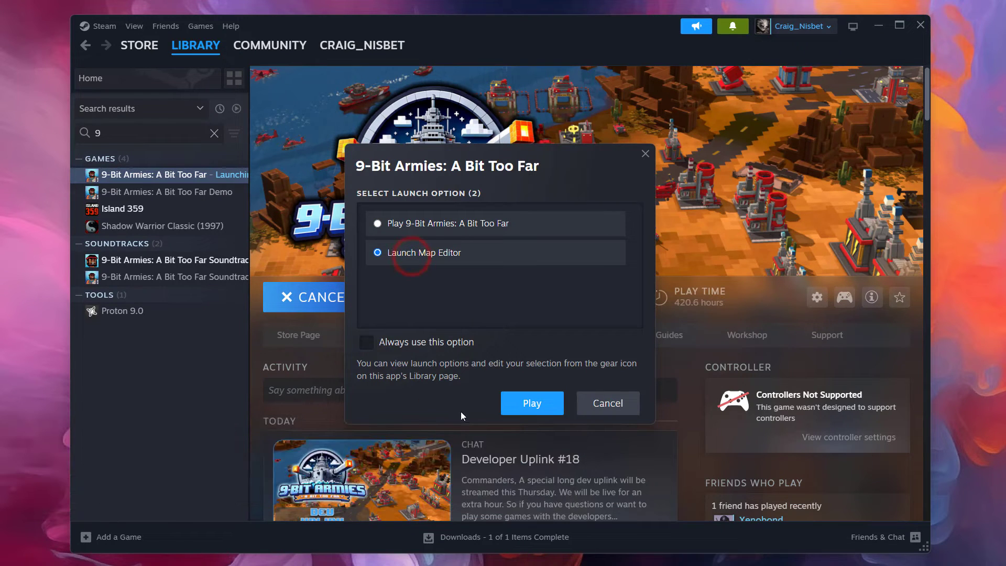
left_click(538, 403)
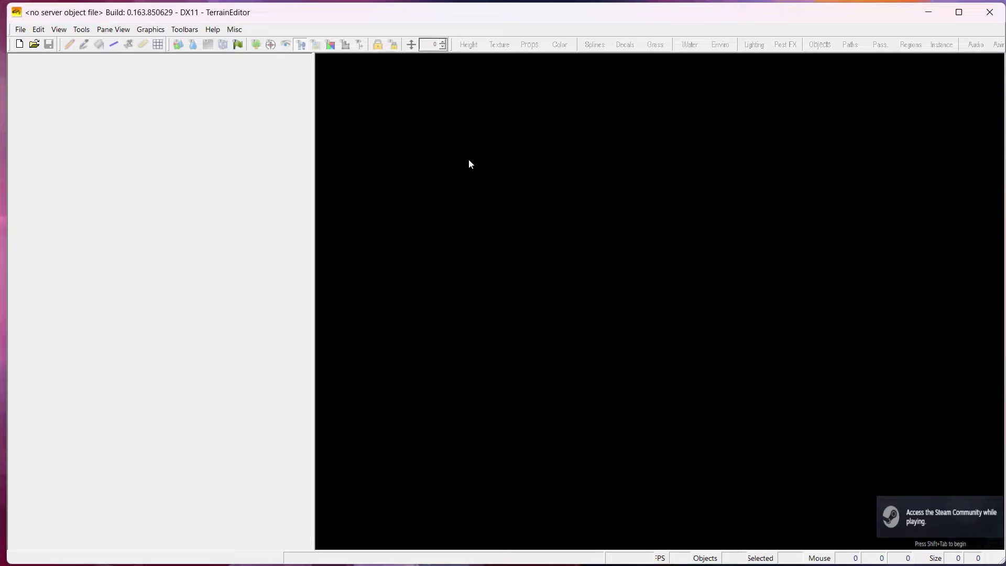
Create a new map from the _18x(SMALL_BLANK_TEMPLATE)_v1 template with the file name MyCustomMap.
left_click(20, 30)
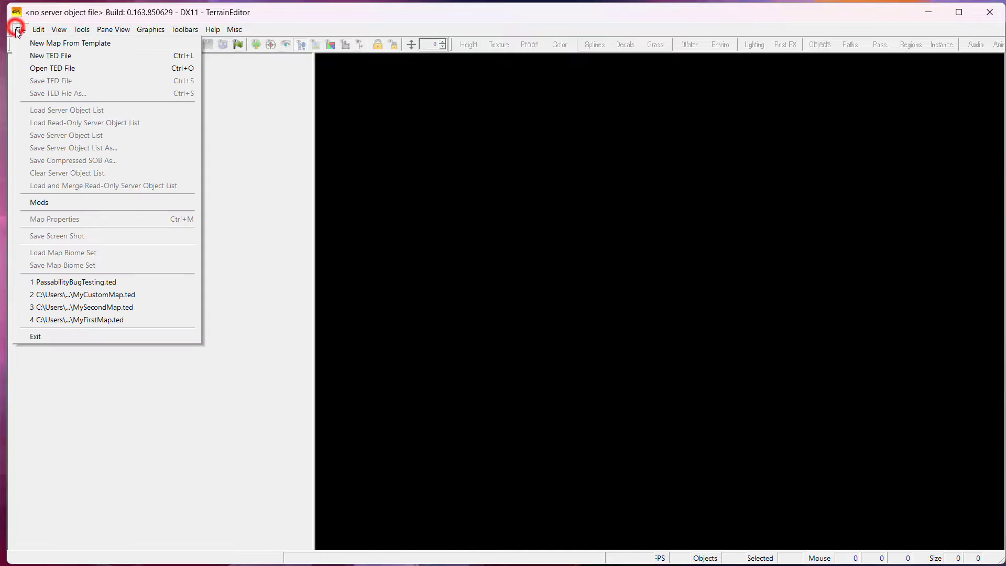
left_click(38, 46)
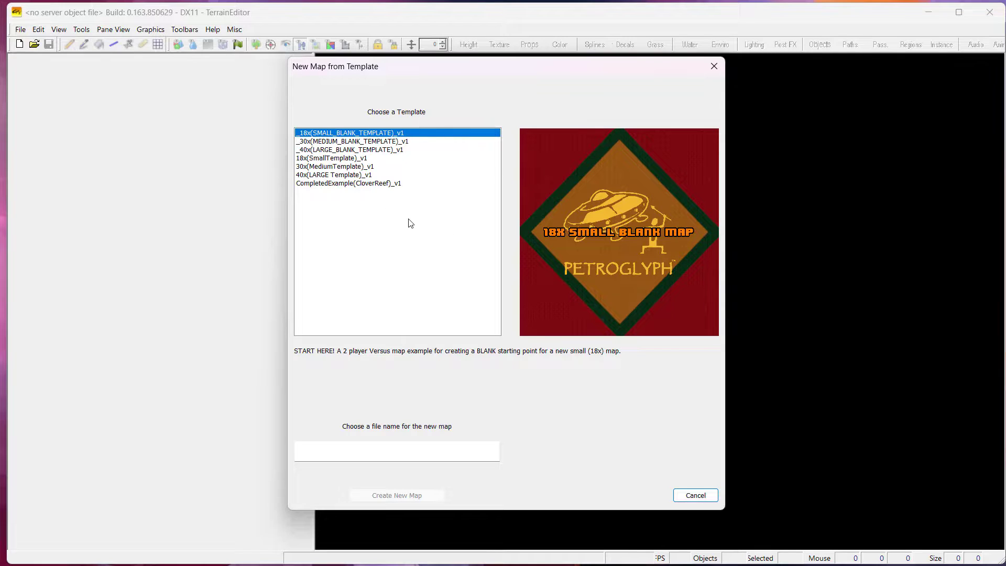
left_click(359, 132)
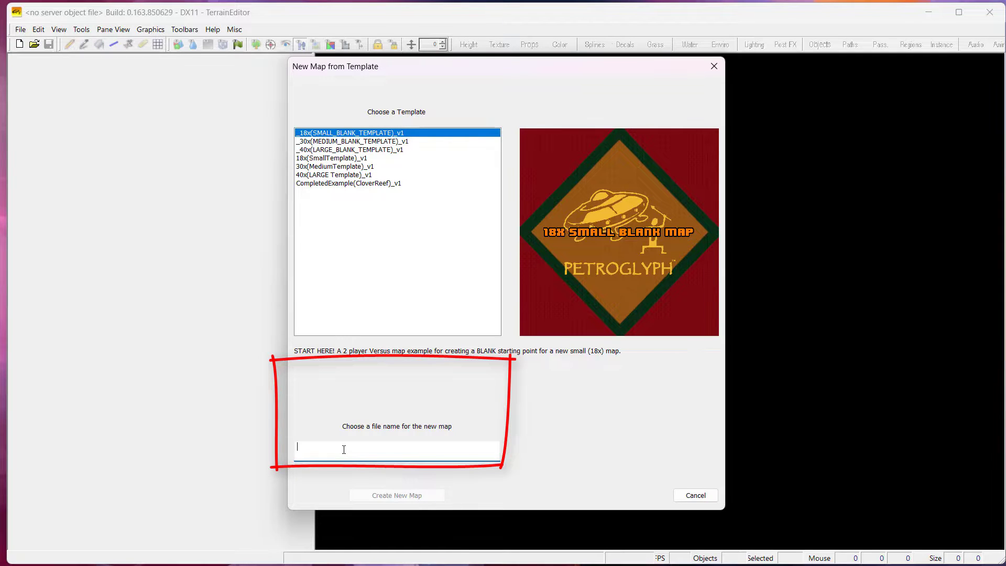
type("CustomMap")
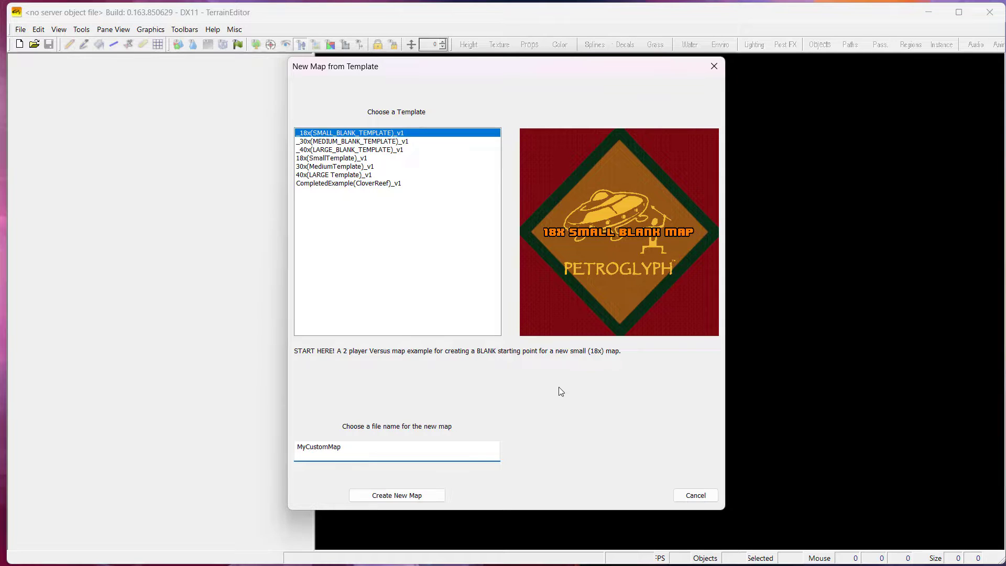
left_click(385, 497)
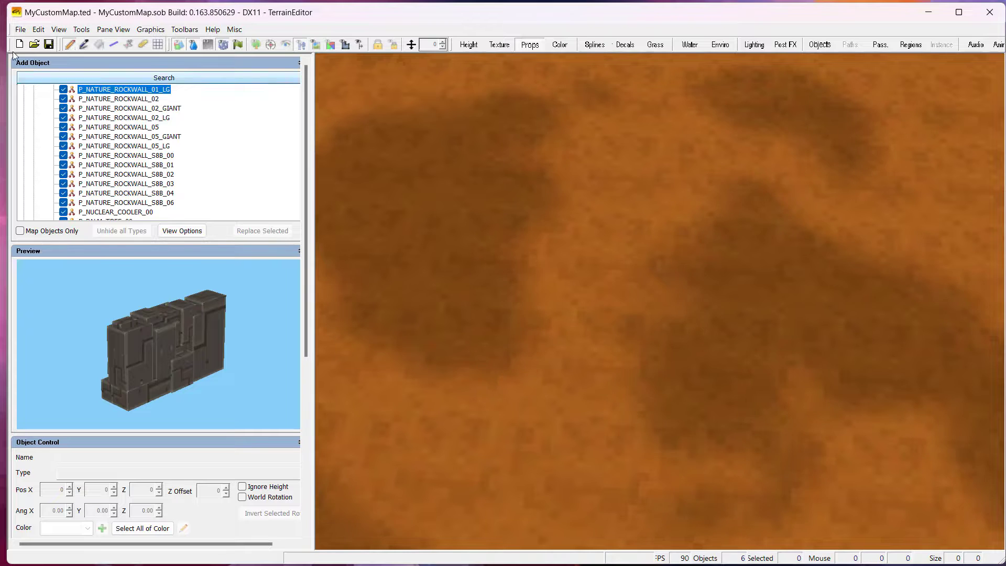
Save the map as the TED file MyCustomMap in the MyCustomMap folder under Custom_Maps, replacing the existing file.
left_click(20, 29)
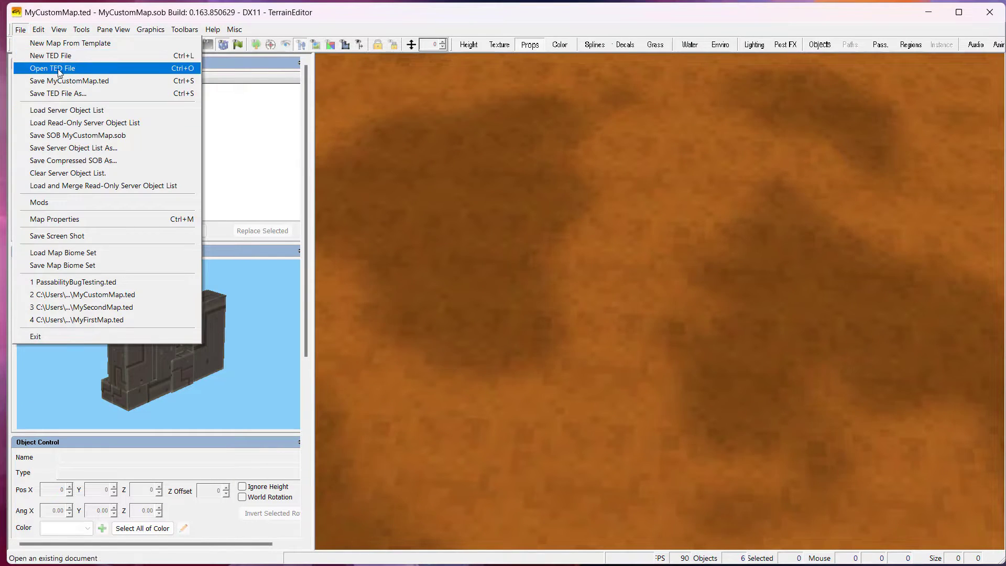
left_click(58, 94)
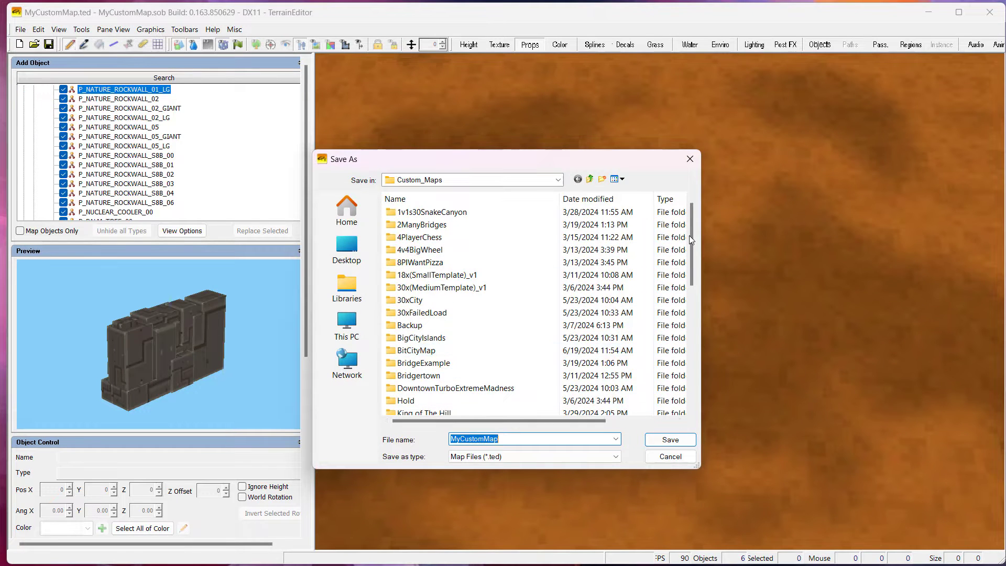
mouse_move(689, 234)
left_mouse_down()
mouse_move(690, 288)
mouse_move(702, 219)
left_mouse_up()
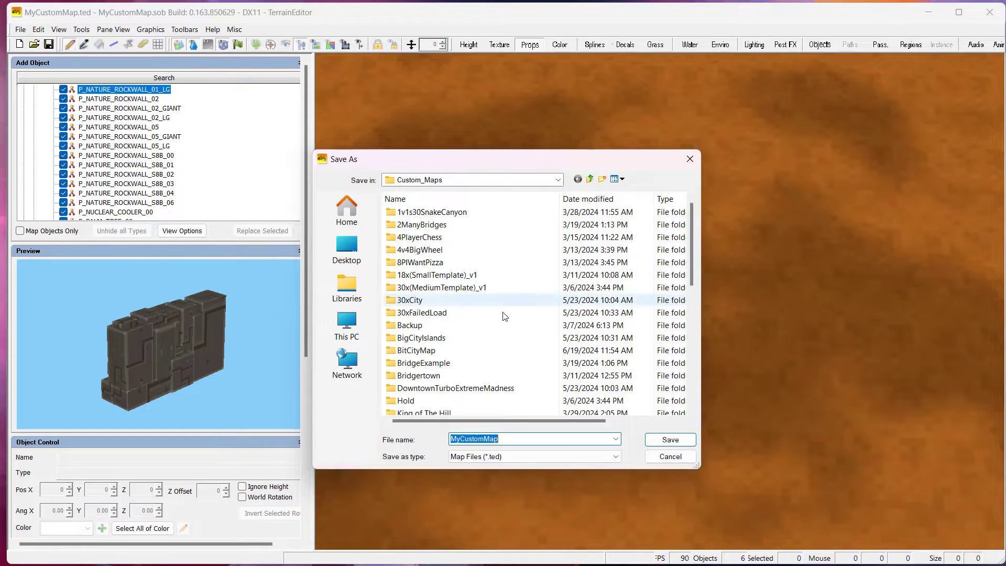
scroll(461, 346, "down", 1)
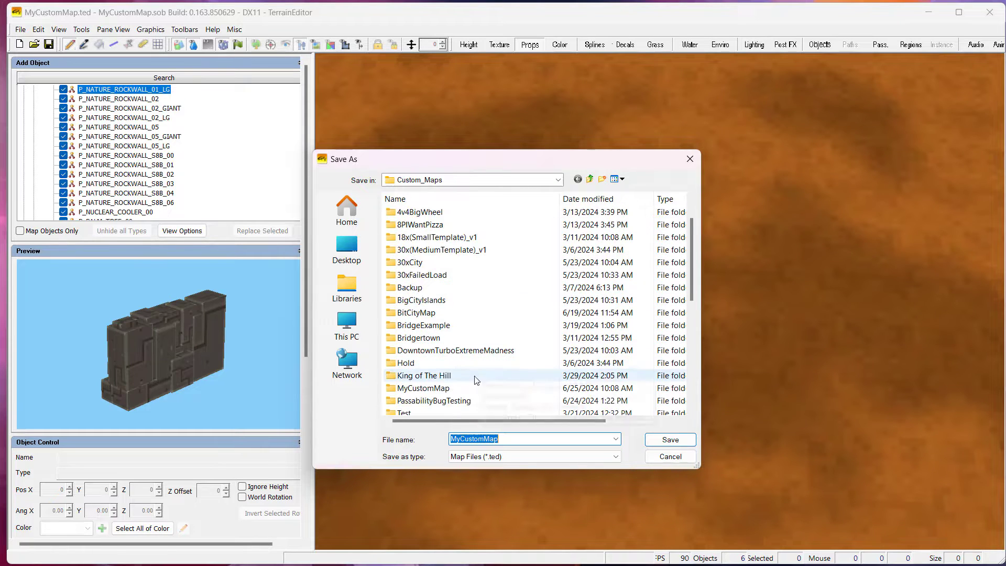
double_click(420, 392)
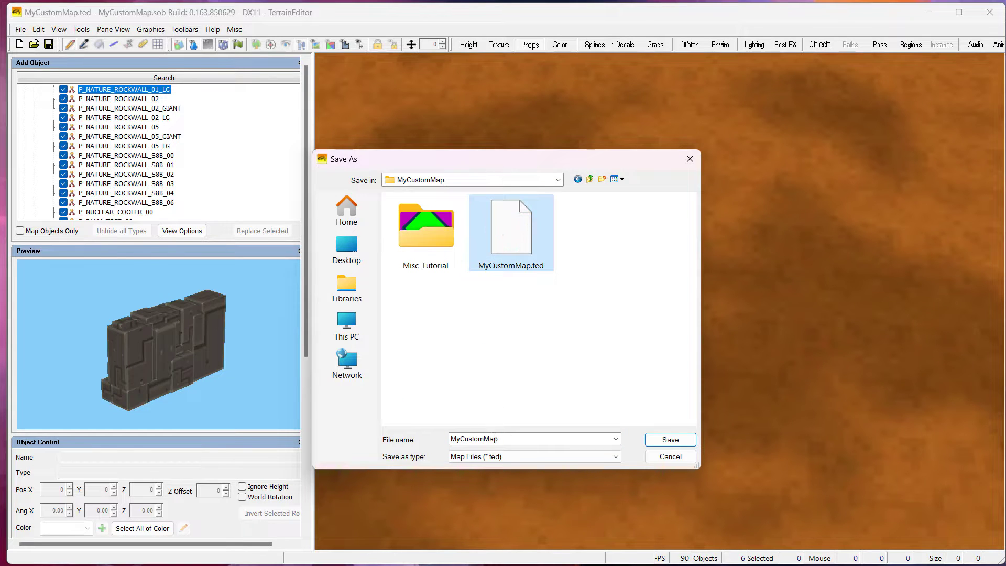
left_click(669, 440)
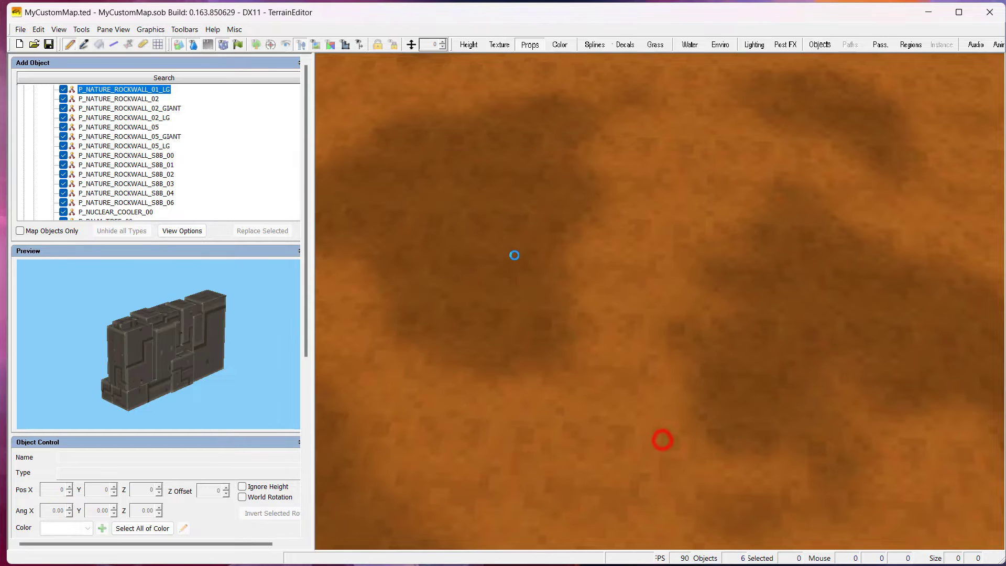
Examine the layout of the blank map and its pre-placed objects from several distances and a tilted perspective.
scroll(471, 314, "down", 10)
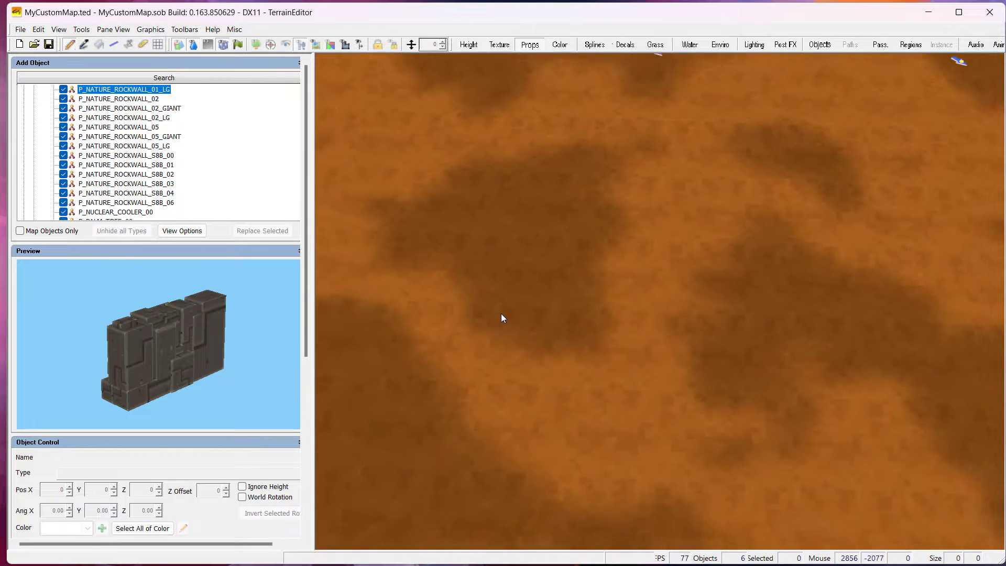
right_click_drag(568, 405, 731, 142)
scroll(660, 314, "up", 2)
right_click_drag(659, 319, 637, 370)
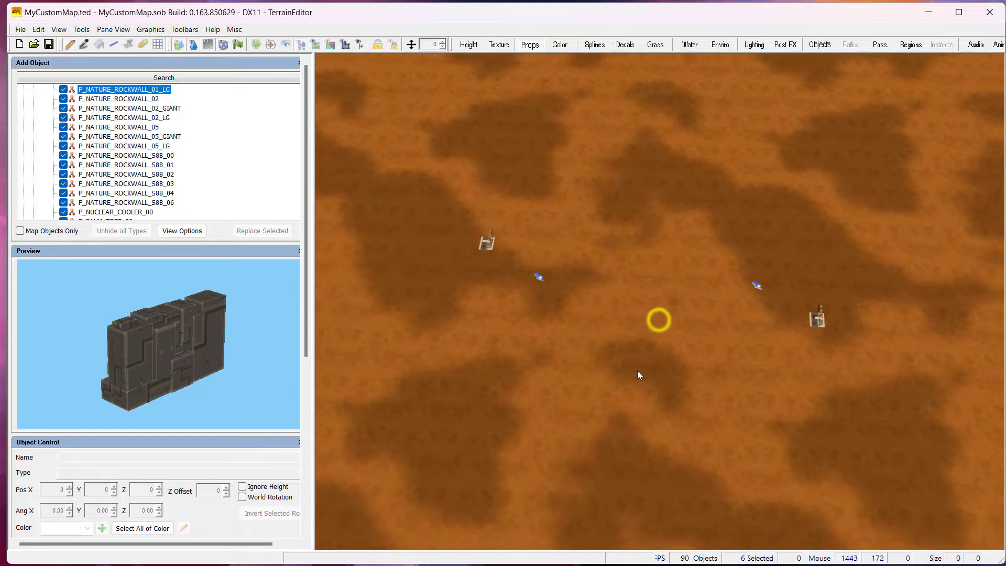
scroll(639, 367, "down", 7)
scroll(595, 337, "up", 5)
right_click_drag(649, 299, 577, 273)
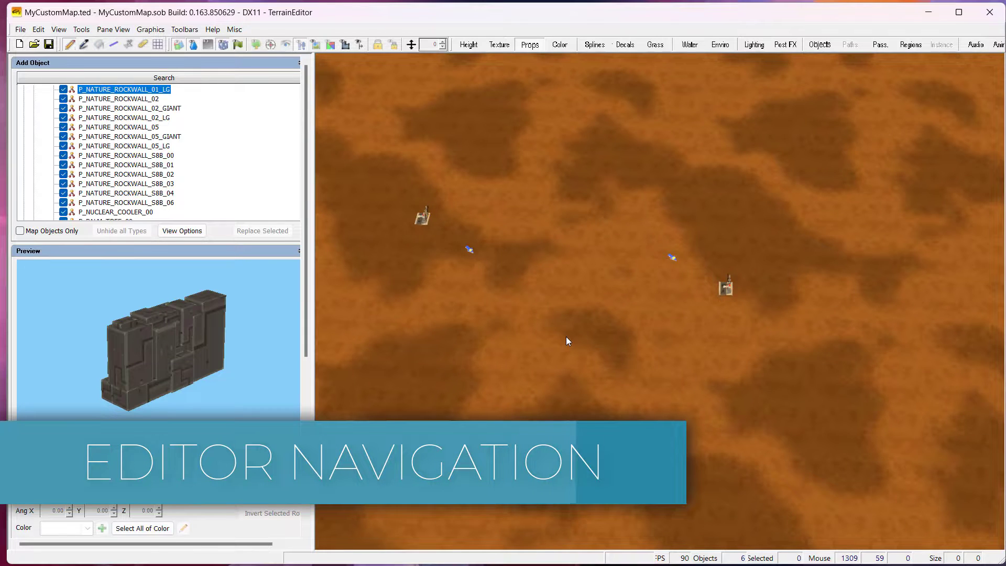
right_click_drag(627, 359, 482, 302)
scroll(550, 352, "down", 2)
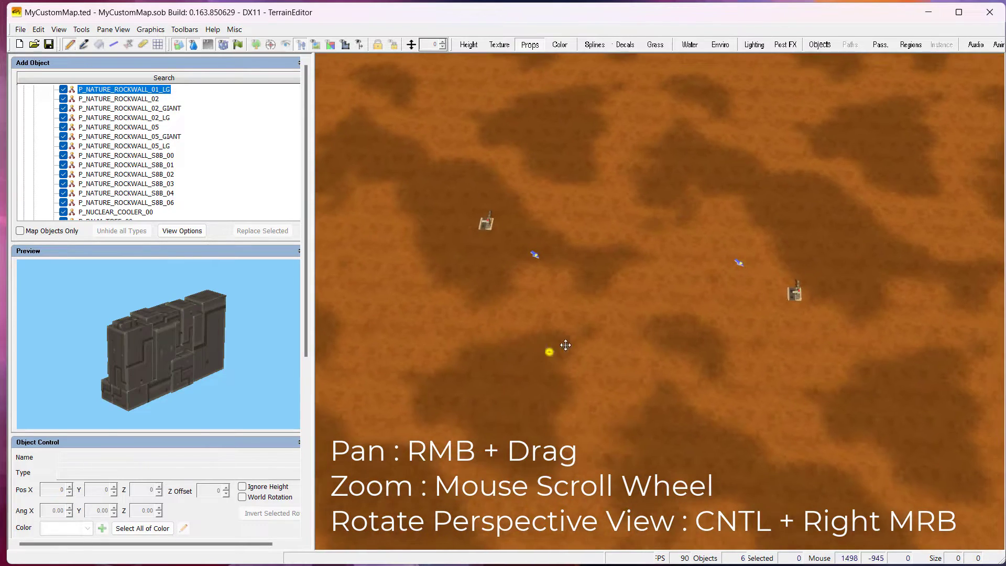
scroll(548, 351, "up", 4)
scroll(678, 350, "up", 4)
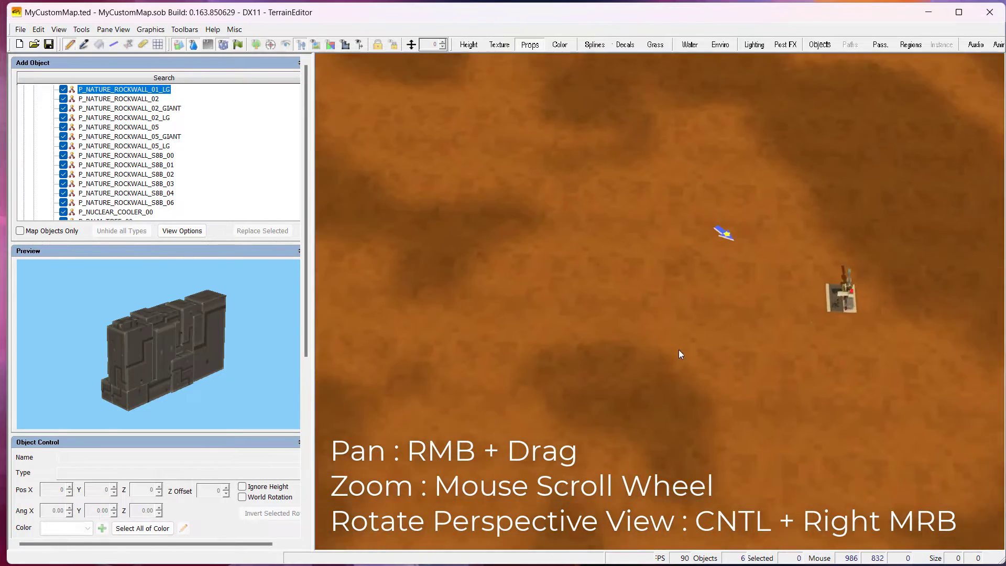
scroll(681, 348, "down", 5)
scroll(631, 362, "down", 2)
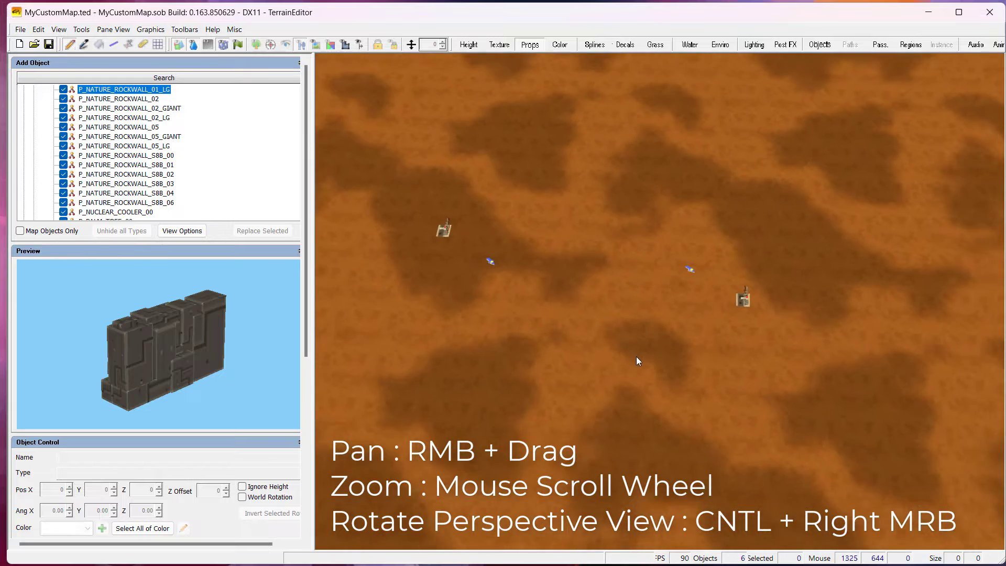
scroll(635, 360, "up", 5)
scroll(631, 378, "down", 3)
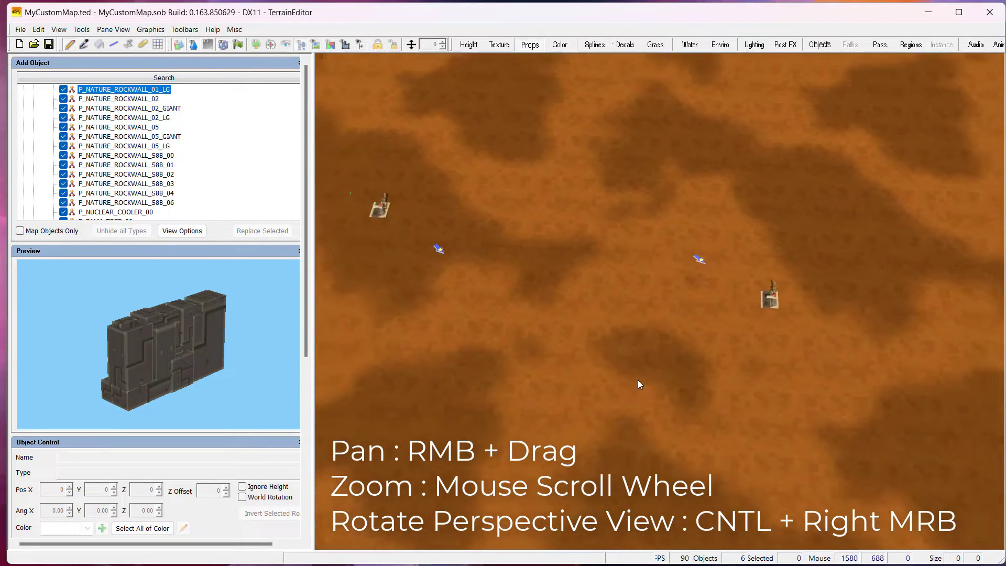
right_click_drag(697, 325, 683, 395, "ctrl")
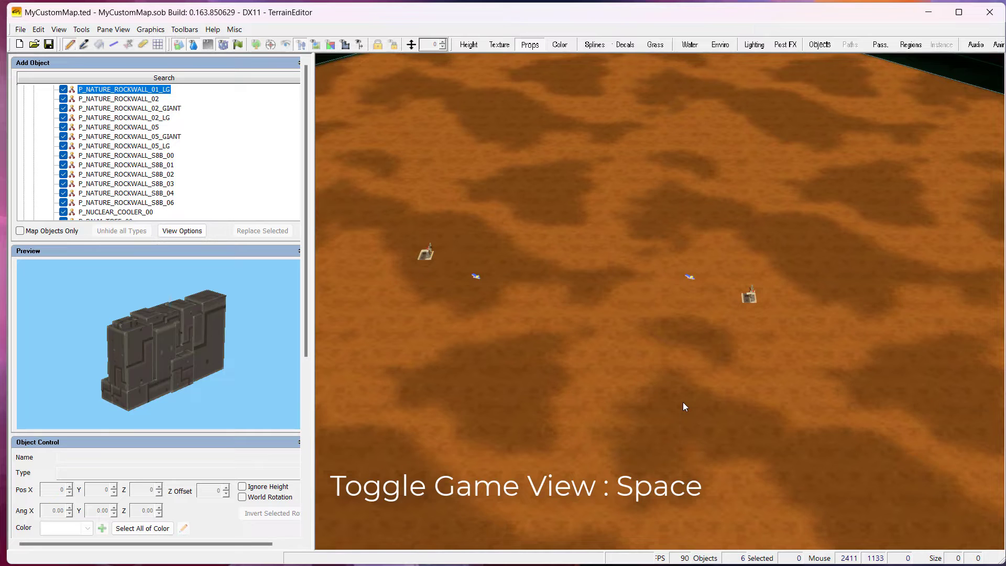
Switch to the game view and inspect the terrain around the start markers and resource objects.
key("space")
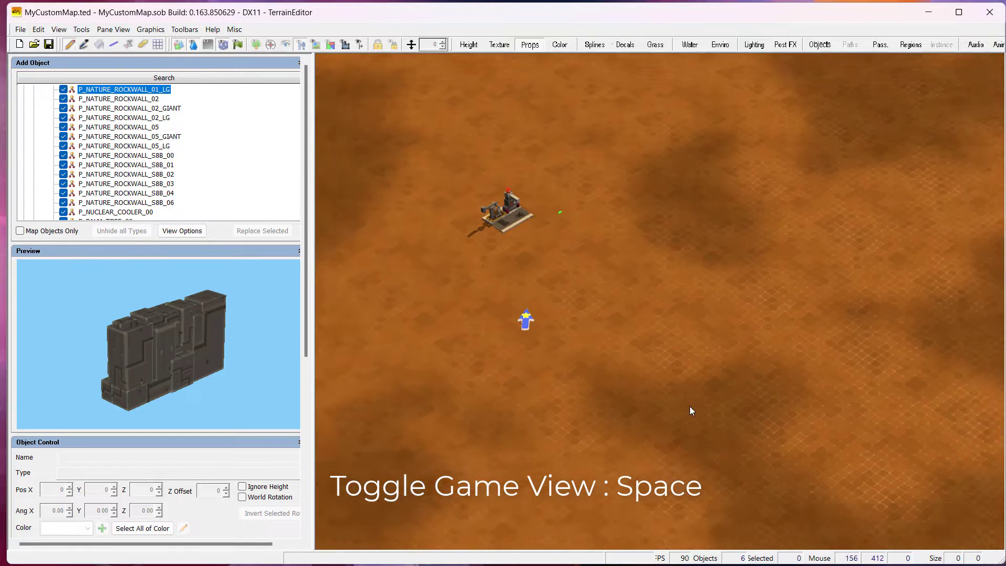
scroll(637, 386, "up", 4)
scroll(636, 379, "down", 5)
right_click_drag(769, 341, 907, 408)
scroll(763, 385, "up", 4)
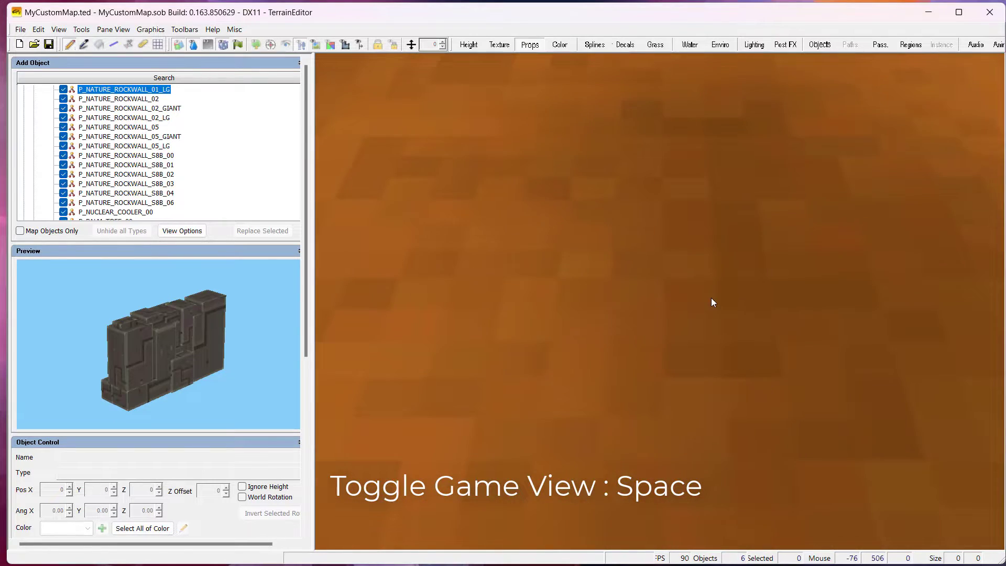
scroll(673, 305, "down", 5)
right_click_drag(647, 325, 676, 381)
scroll(669, 396, "down", 4)
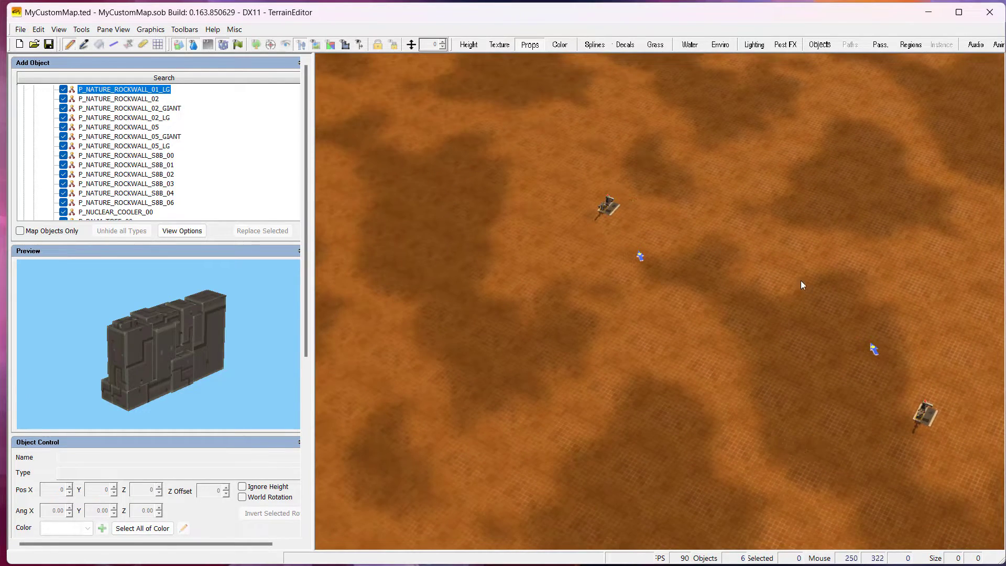
right_click_drag(792, 353, 539, 204)
right_click_drag(682, 294, 833, 387)
right_click_drag(723, 328, 781, 248)
middle_click_drag(781, 248, 751, 356)
right_click_drag(825, 337, 491, 372)
scroll(524, 368, "up", 3)
right_click_drag(741, 363, 425, 266)
scroll(543, 337, "down", 2)
scroll(671, 358, "up", 1)
right_click_drag(673, 362, 601, 345)
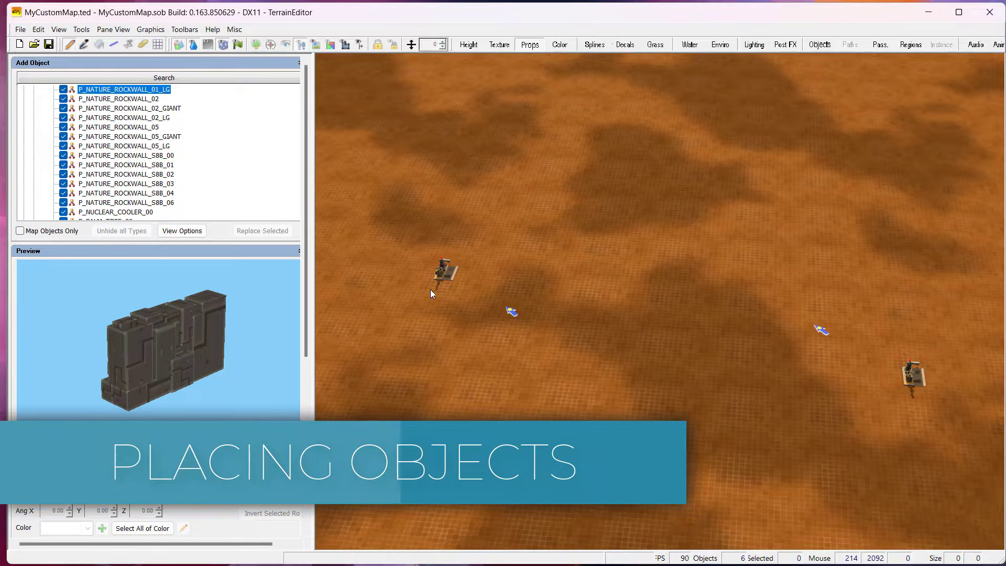
scroll(621, 235, "down", 2)
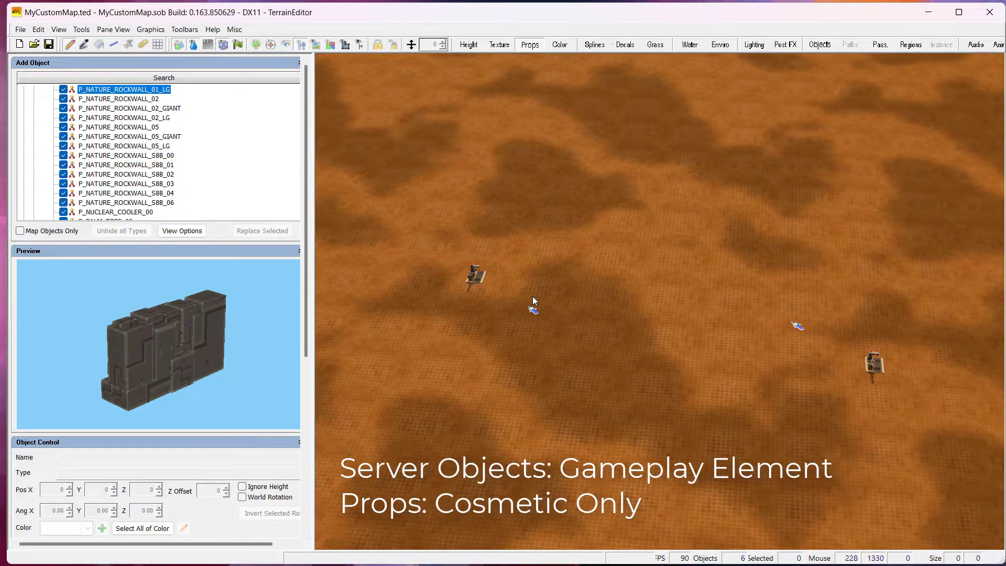
Place six P_NATURE_ROCKWALL_01_LG props in the middle of the map and delete them all.
left_click(528, 45)
left_click(630, 294, "shift")
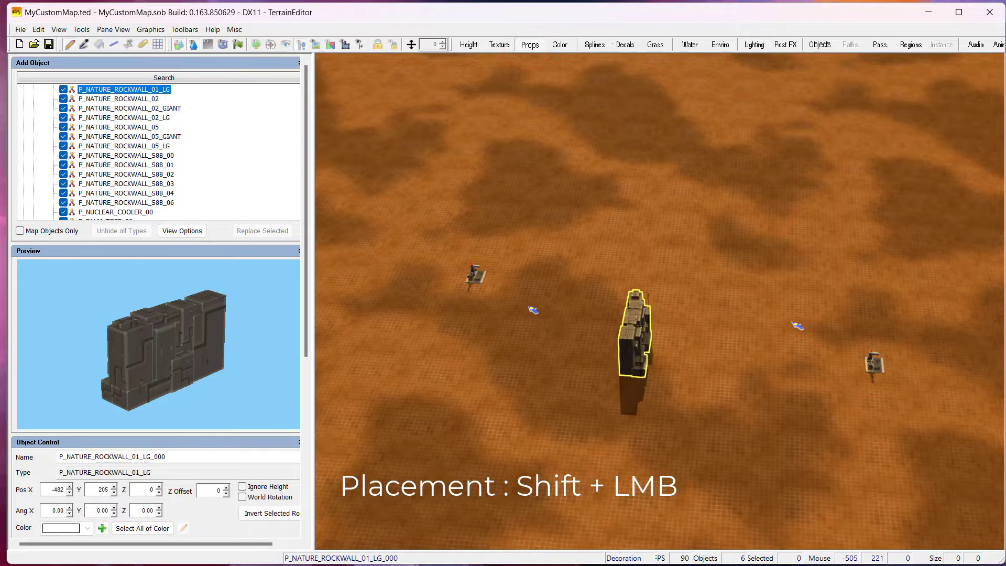
left_click(587, 369, "shift")
left_click(568, 279, "shift")
left_click(626, 197, "shift")
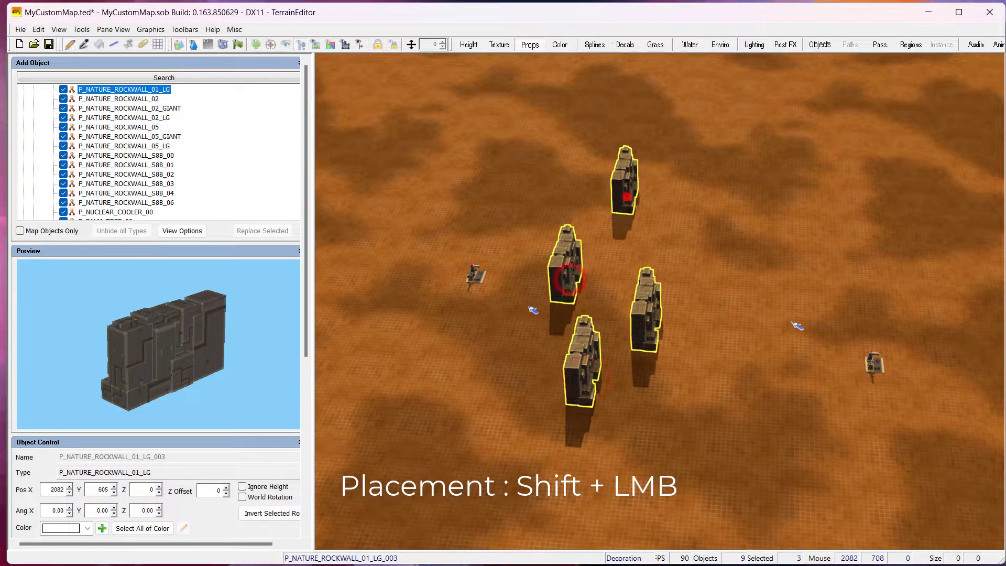
left_click(687, 256, "shift")
left_click(683, 382, "shift")
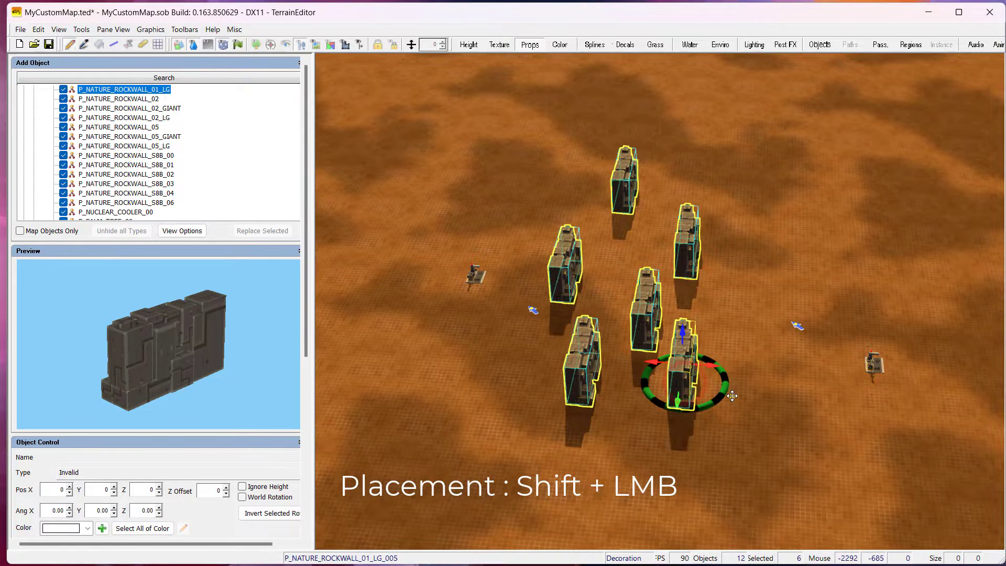
right_click_drag(732, 396, 733, 395)
scroll(737, 390, "up", 3)
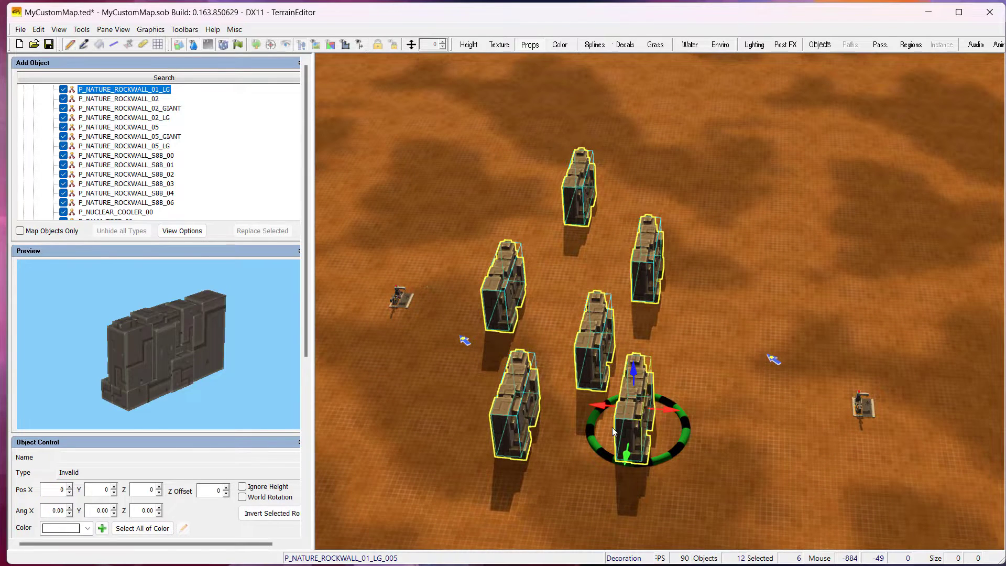
key("Delete")
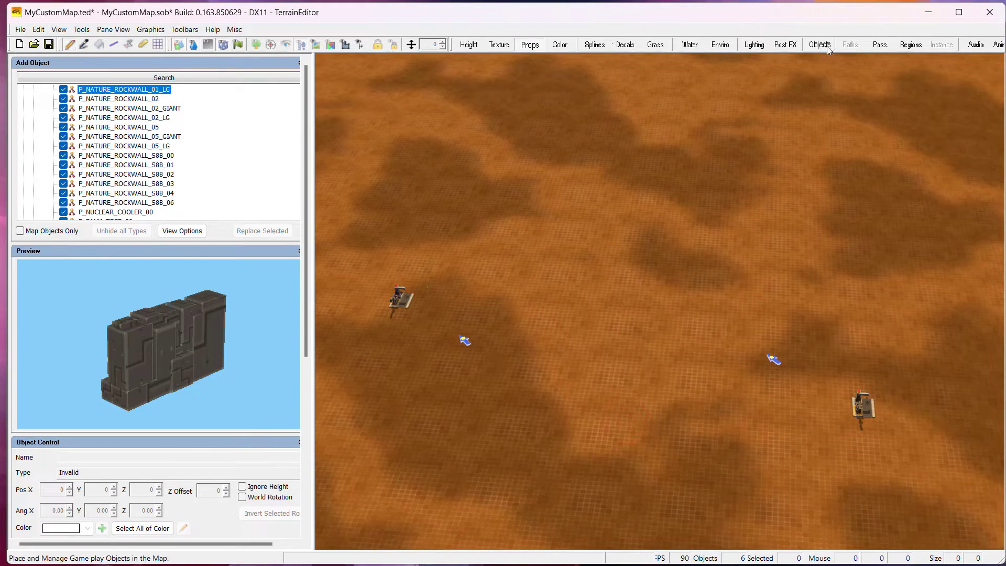
Switch to gameplay objects, place several RESOURCE_OBJECT_00 objects between the two start markers, and delete them.
left_click(826, 47)
right_click_drag(504, 291, 519, 352)
left_click(525, 419, "shift")
left_click(525, 315, "shift")
left_click(625, 241, "ctrl")
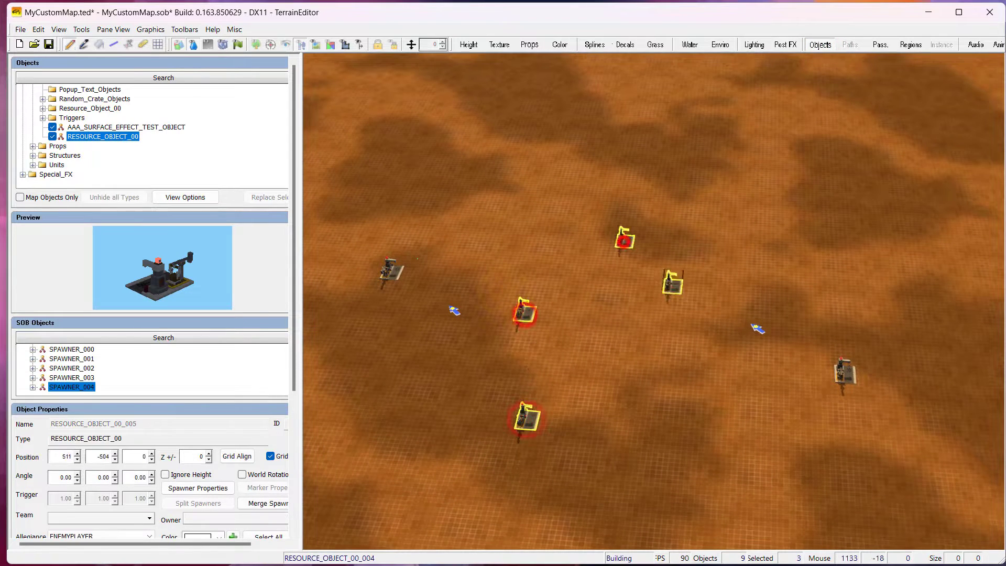
left_click(683, 326, "ctrl")
left_click(649, 425, "ctrl")
left_click(605, 383, "ctrl")
key("Delete")
scroll(680, 302, "up", 2)
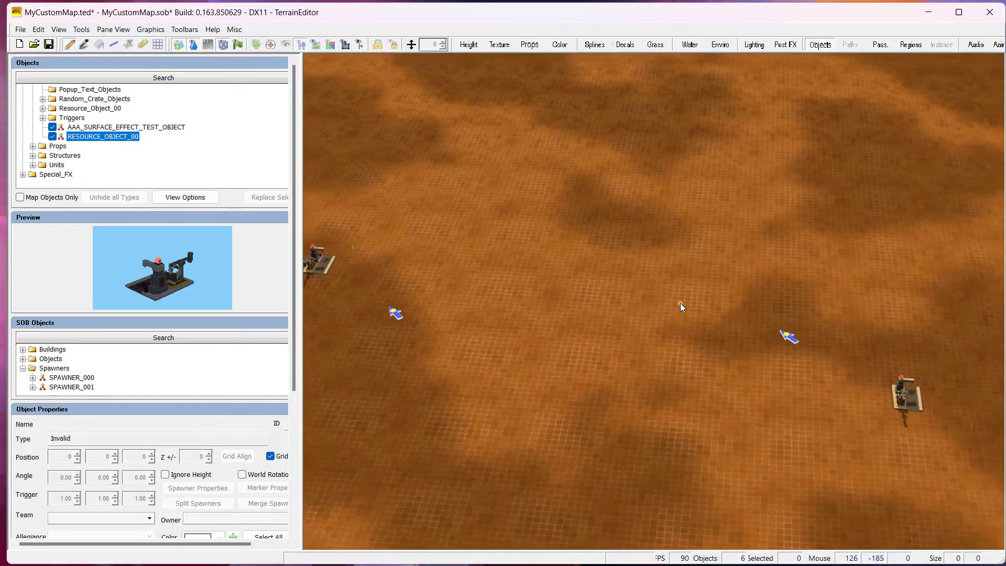
right_click_drag(679, 303, 625, 259)
scroll(650, 272, "down", 1)
right_click_drag(676, 284, 715, 122)
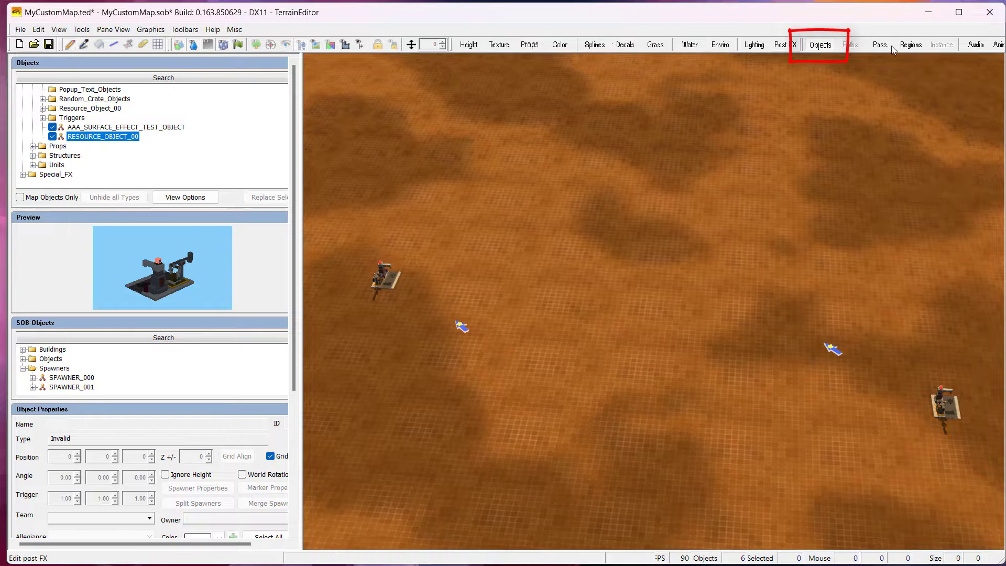
right_click_drag(781, 91, 807, 138)
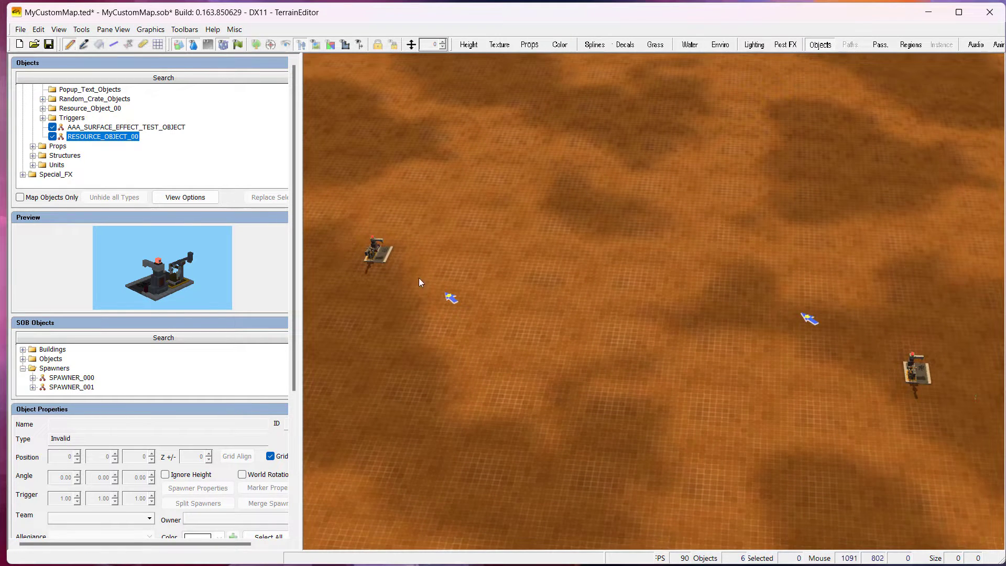
Delete the two RESOURCE_OBJECT_00 objects located beside the player start markers.
right_click_drag(435, 260, 443, 241)
scroll(564, 299, "up", 4)
right_click_drag(581, 299, 631, 241)
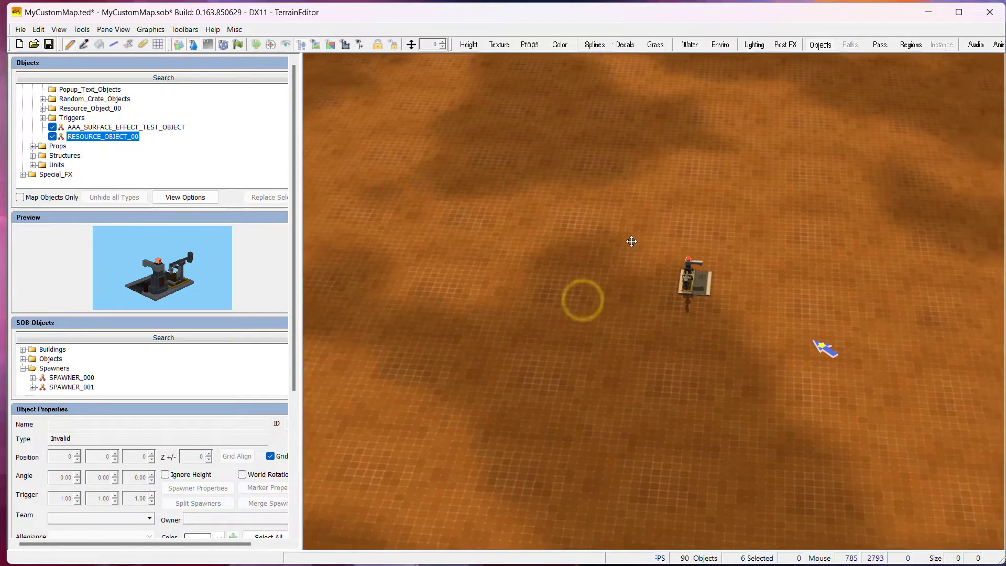
left_click(646, 285)
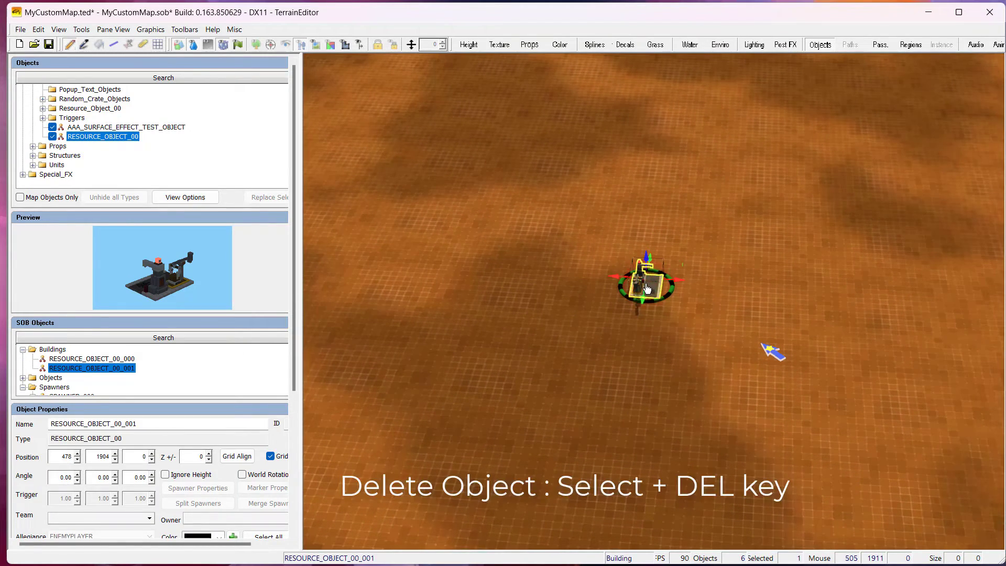
key("Delete")
right_click_drag(609, 297, 842, 457)
left_click(835, 382)
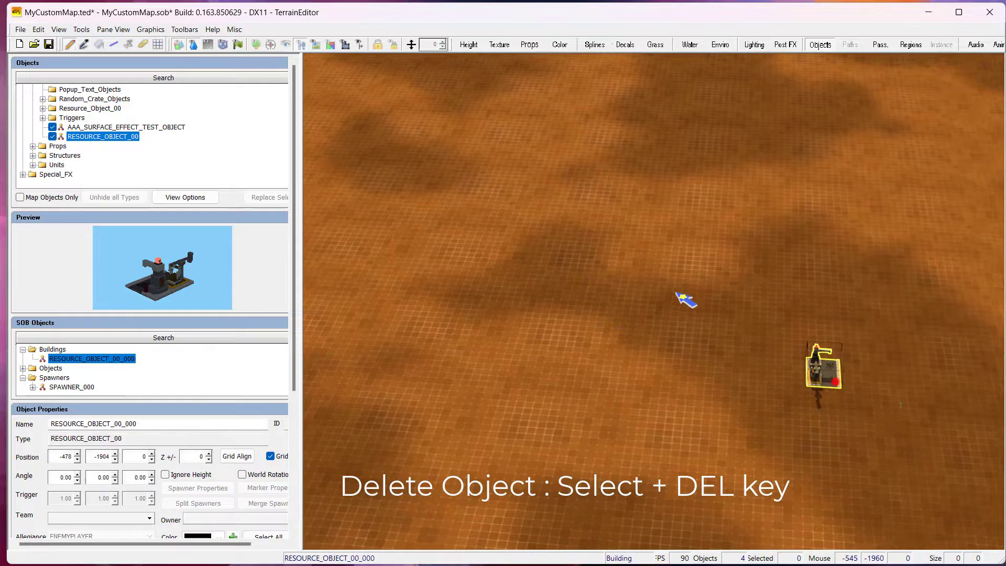
key("Delete")
scroll(548, 351, "down", 4)
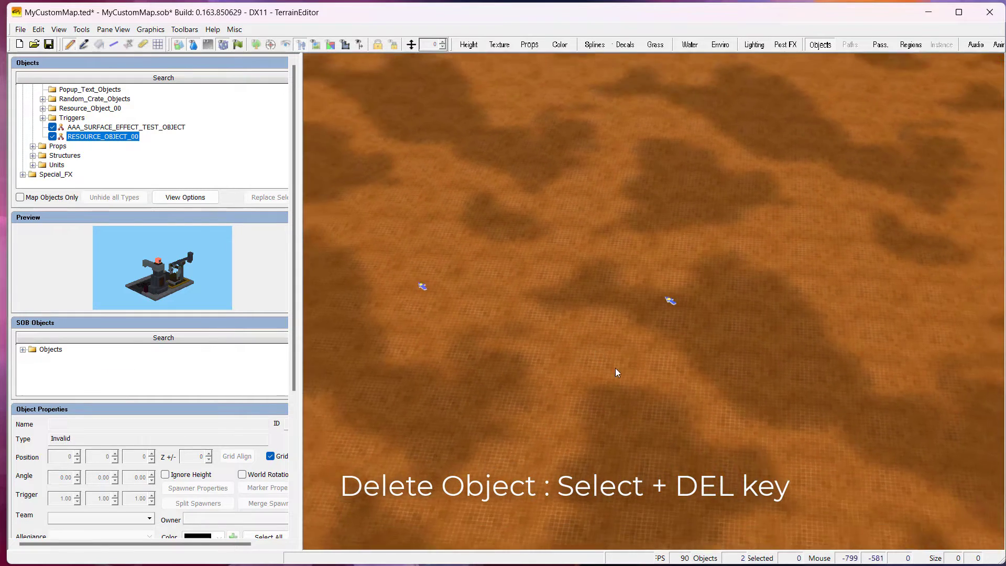
Move MARKER_PLAYER_START_000 from the map centre into the nearest map corner, at about -6120, -5200.
left_click(673, 299)
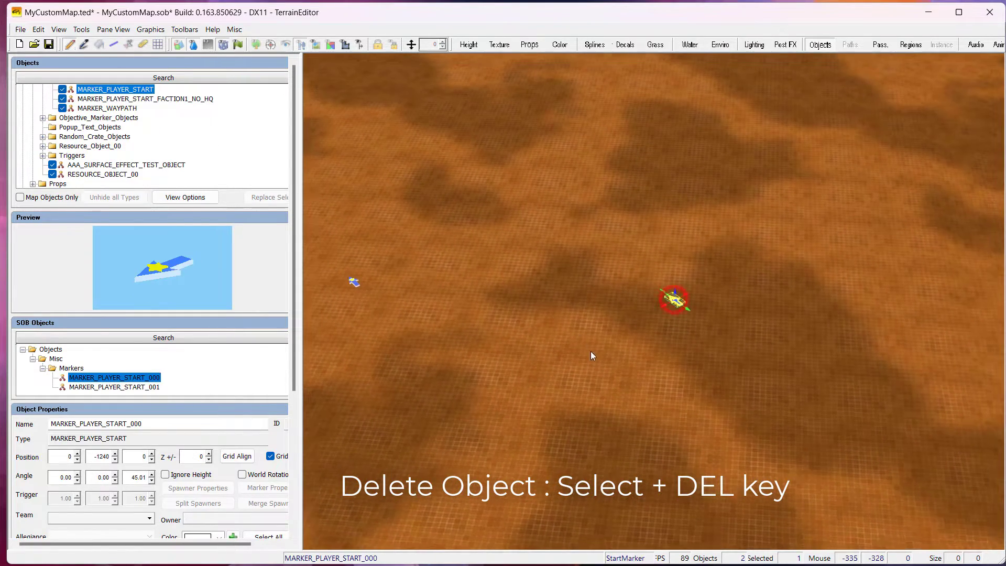
scroll(602, 356, "down", 4)
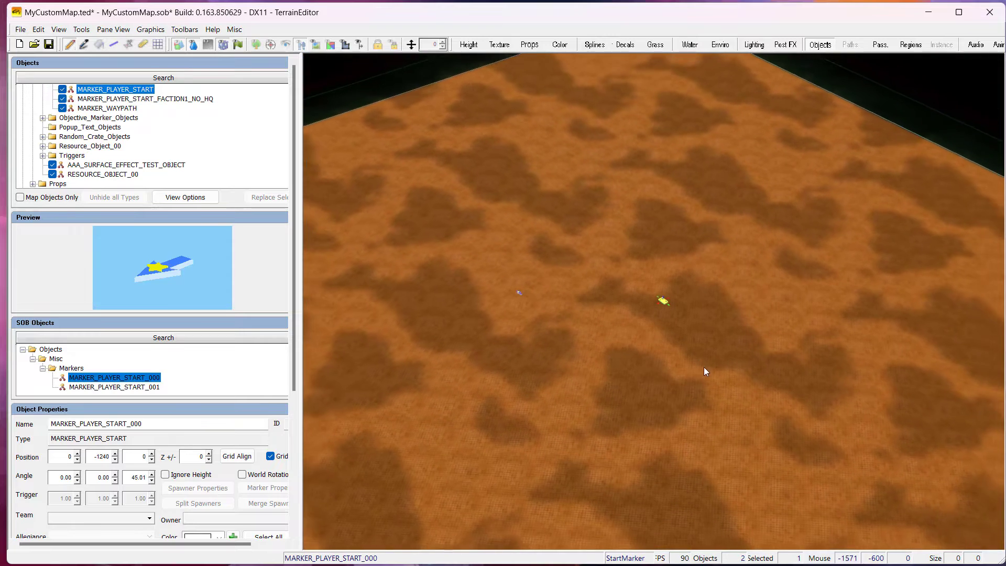
scroll(667, 309, "up", 5)
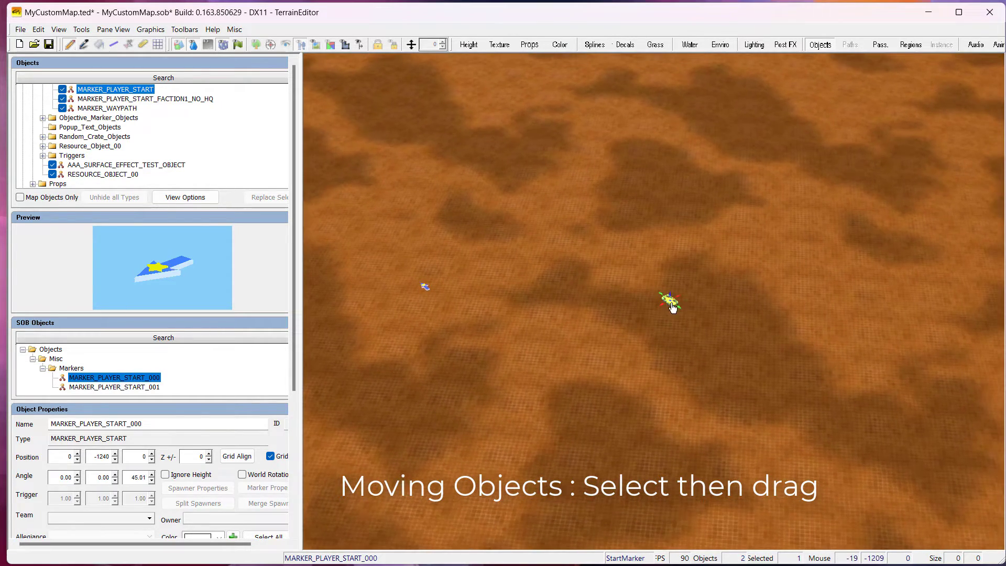
left_click_drag(668, 303, 683, 324)
scroll(702, 422, "down", 6)
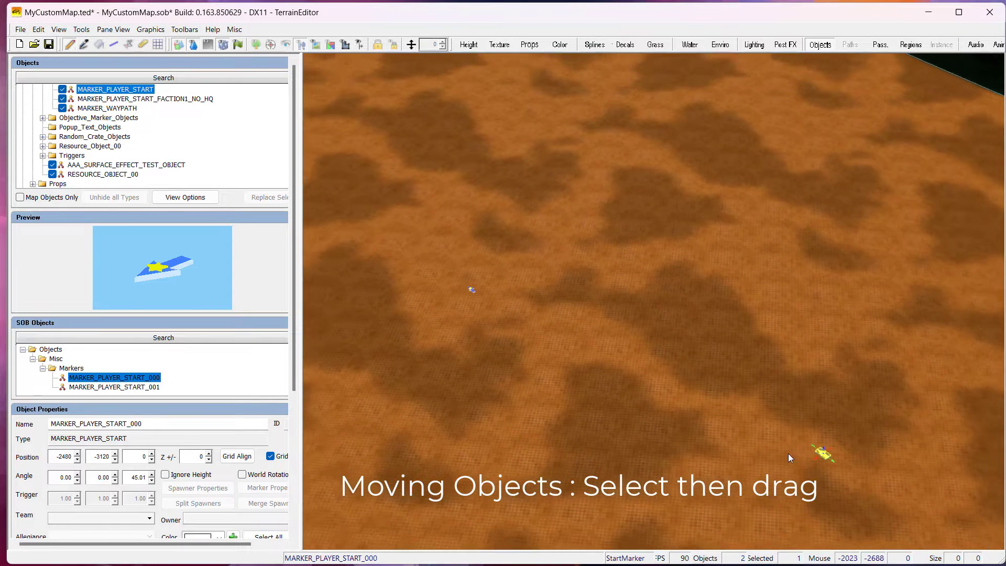
scroll(743, 403, "down", 3)
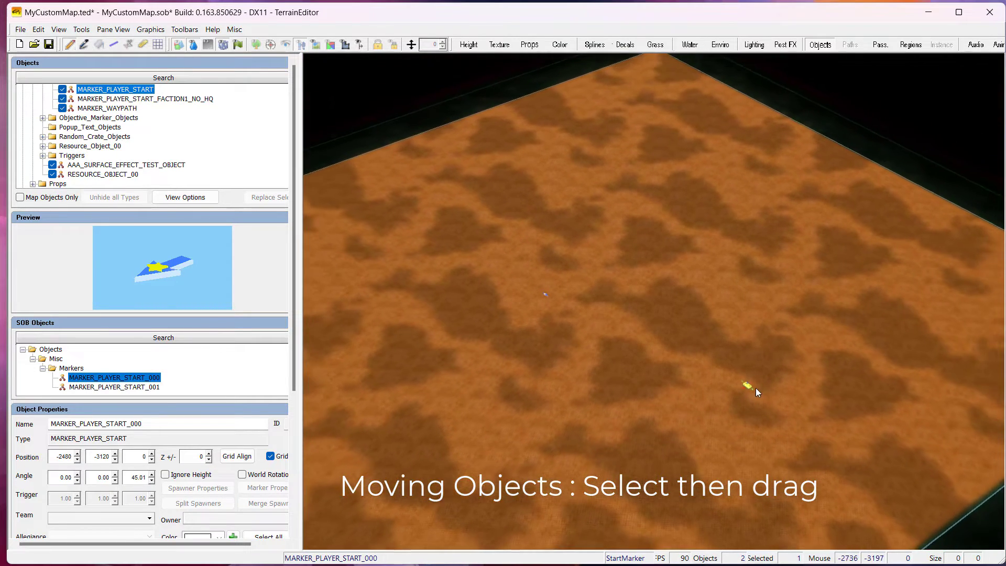
left_click(746, 388)
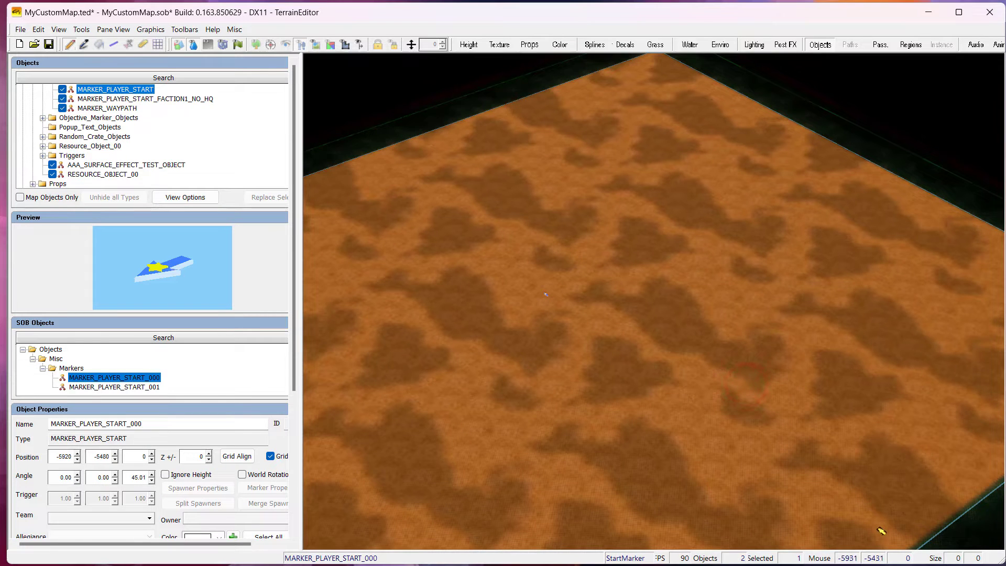
right_click_drag(792, 402, 808, 99)
scroll(819, 432, "up", 5)
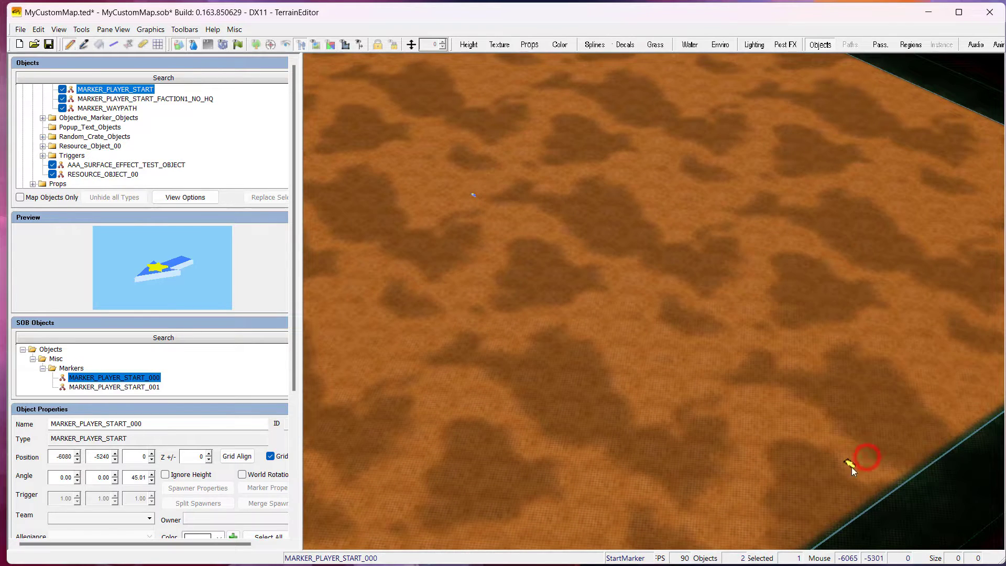
scroll(529, 209, "up", 4)
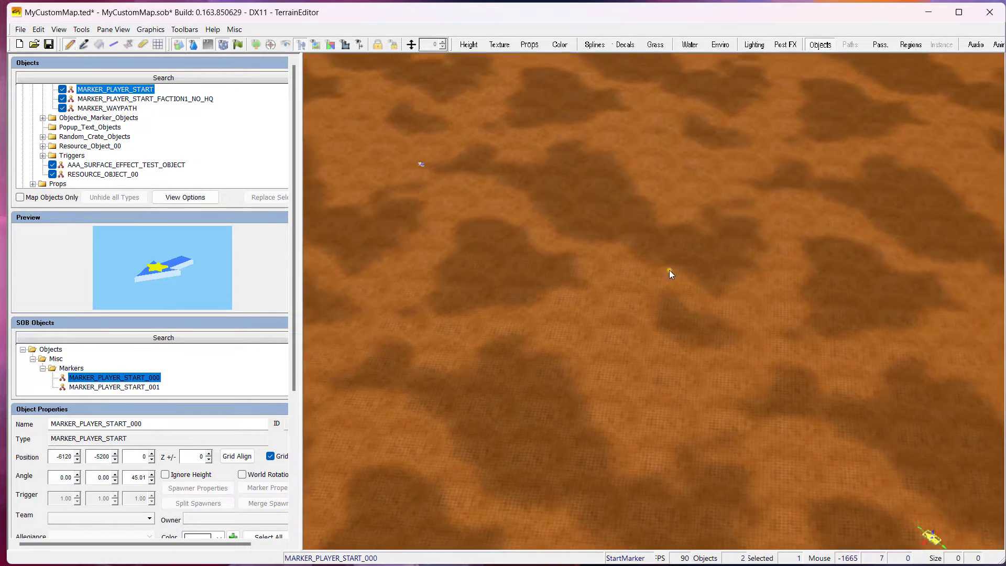
Delete MARKER_PLAYER_START_001 from the middle of the map.
right_click_drag(669, 270, 725, 344)
left_click(647, 386)
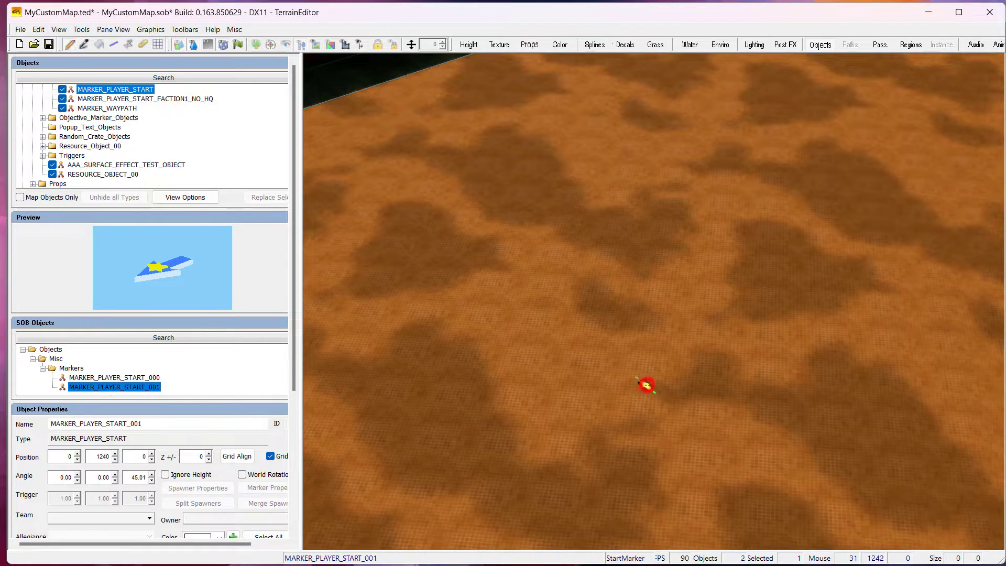
key("Delete")
Place a new MARKER_PLAYER_START near the map edge in the corner opposite the remaining start marker.
right_click_drag(657, 353, 592, 313)
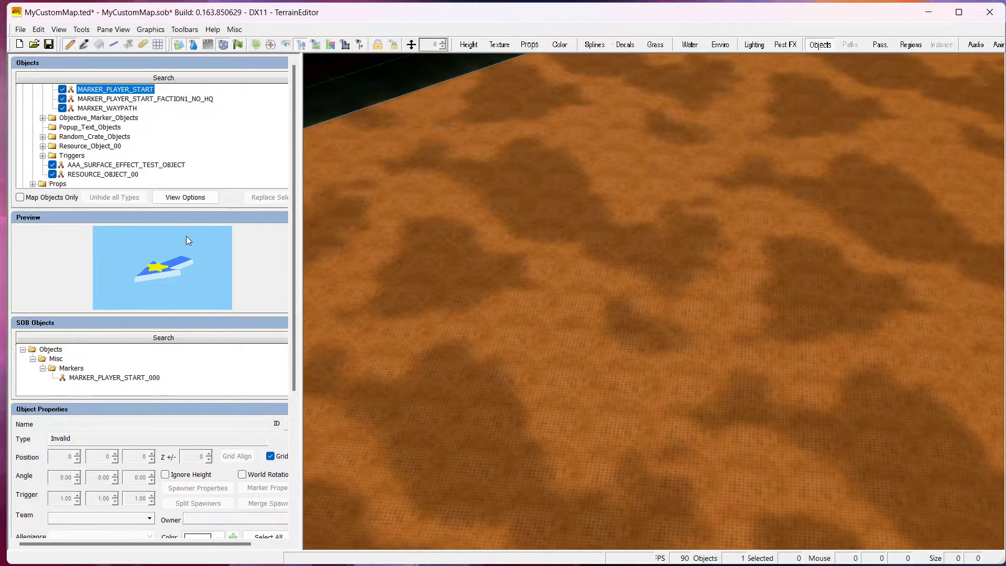
right_click_drag(433, 196, 780, 361)
left_click(577, 251)
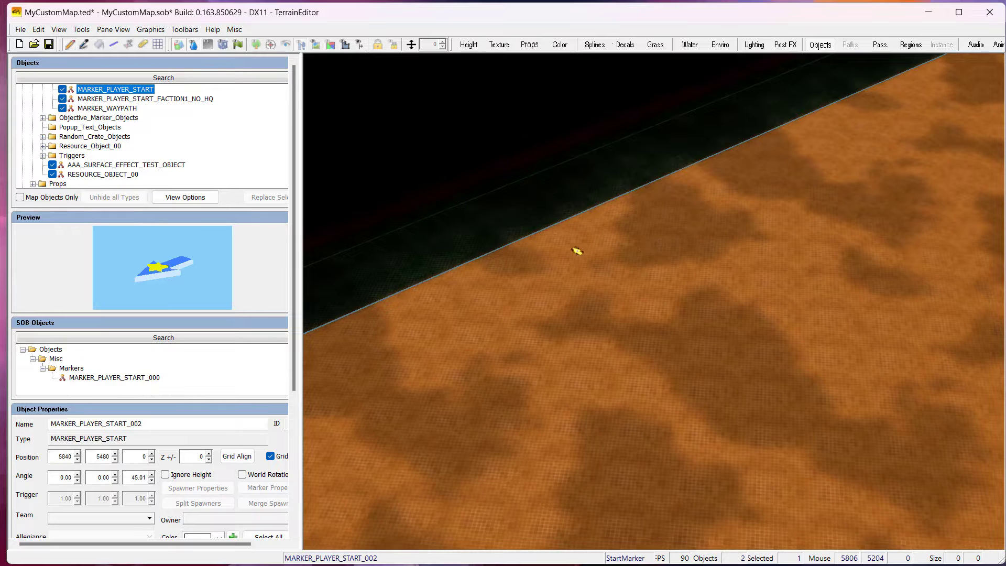
left_click(622, 246)
mouse_move(761, 265)
right_mouse_down()
mouse_move(803, 316)
mouse_move(705, 328)
mouse_move(832, 360)
right_mouse_up()
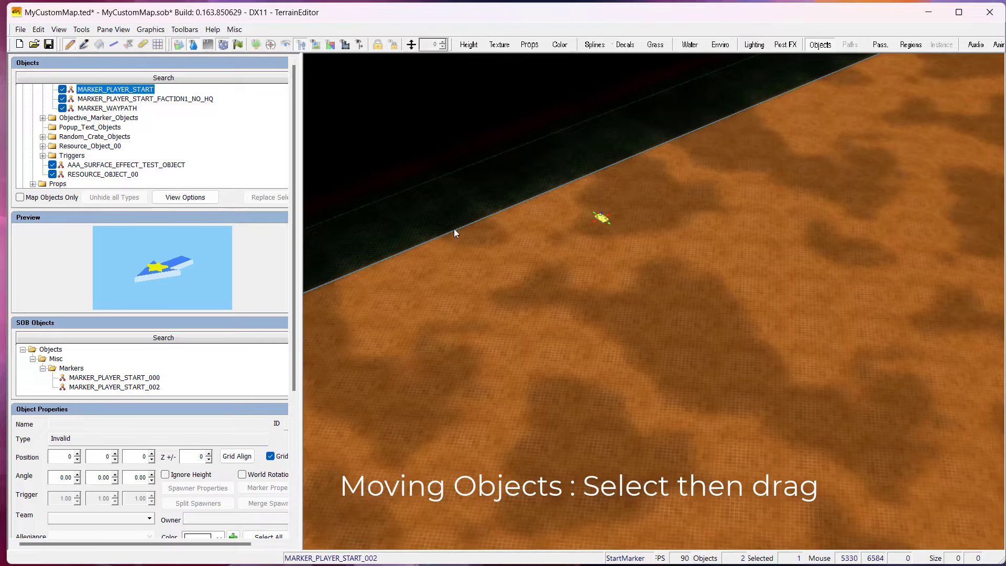
Place three RESOURCE_OBJECT_00 objects in a triangle around the new player start marker.
mouse_move(745, 308)
right_mouse_down()
mouse_move(646, 272)
mouse_move(622, 245)
right_mouse_up()
scroll(607, 235, "up", 5)
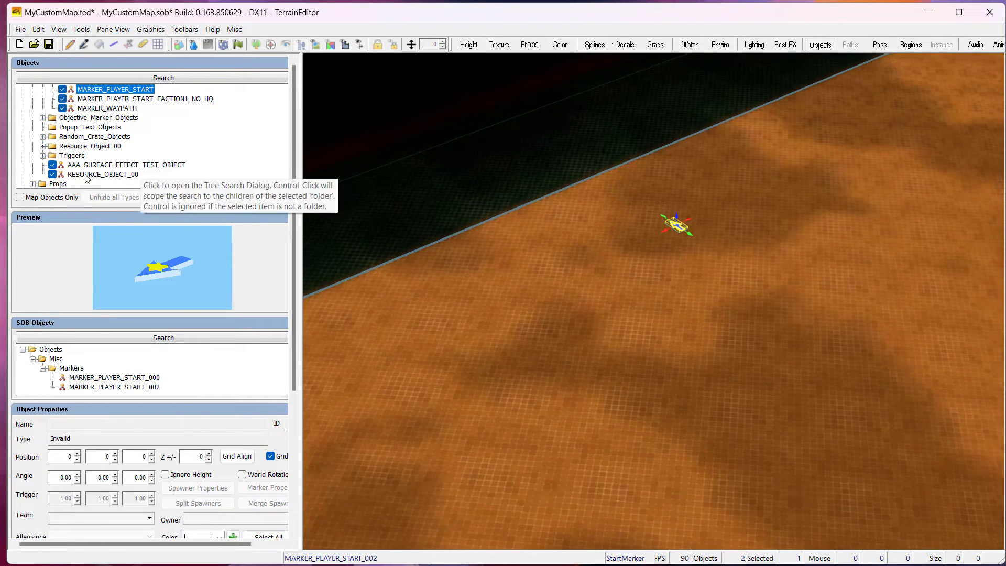
scroll(105, 157, "up", 8)
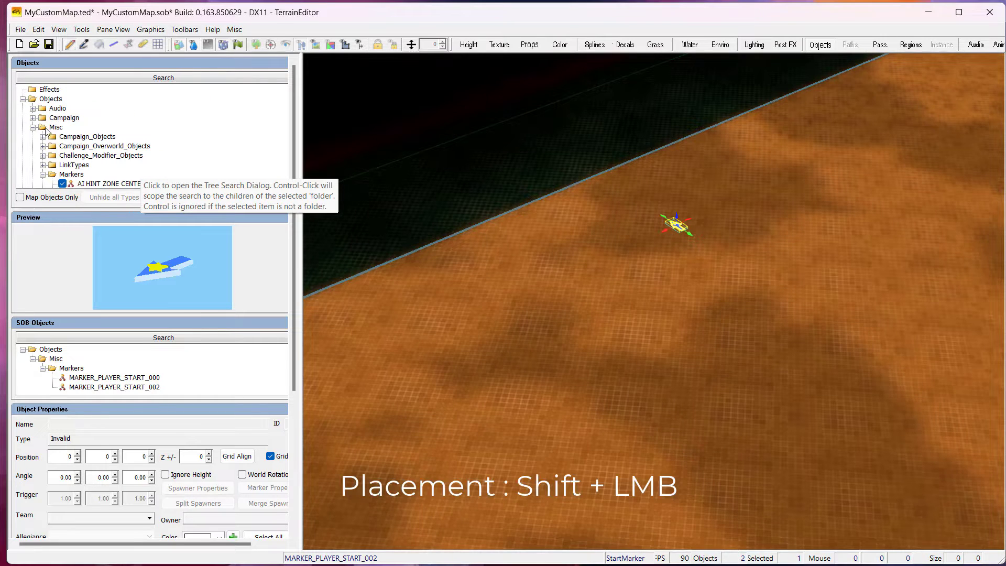
scroll(150, 166, "down", 12)
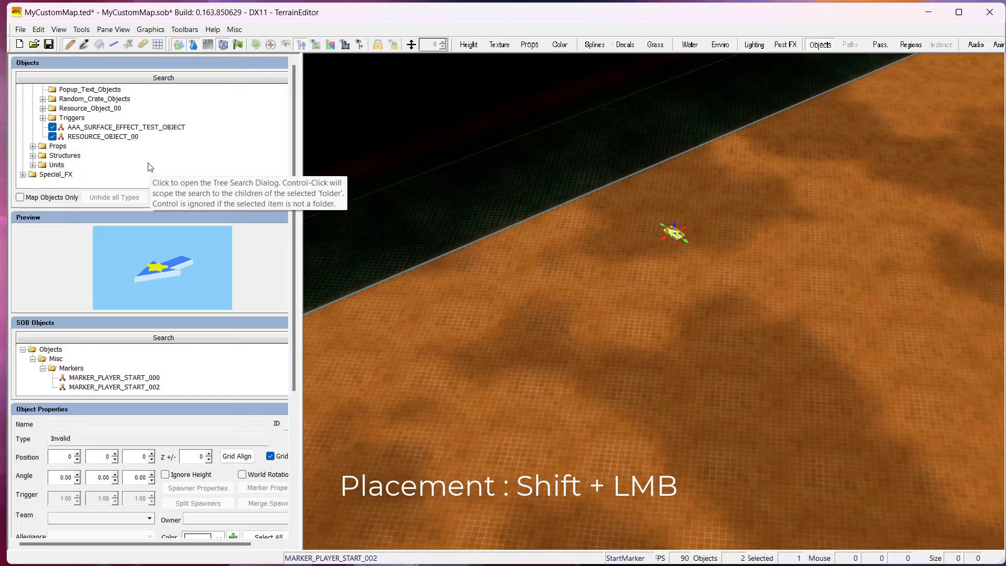
left_click(97, 137)
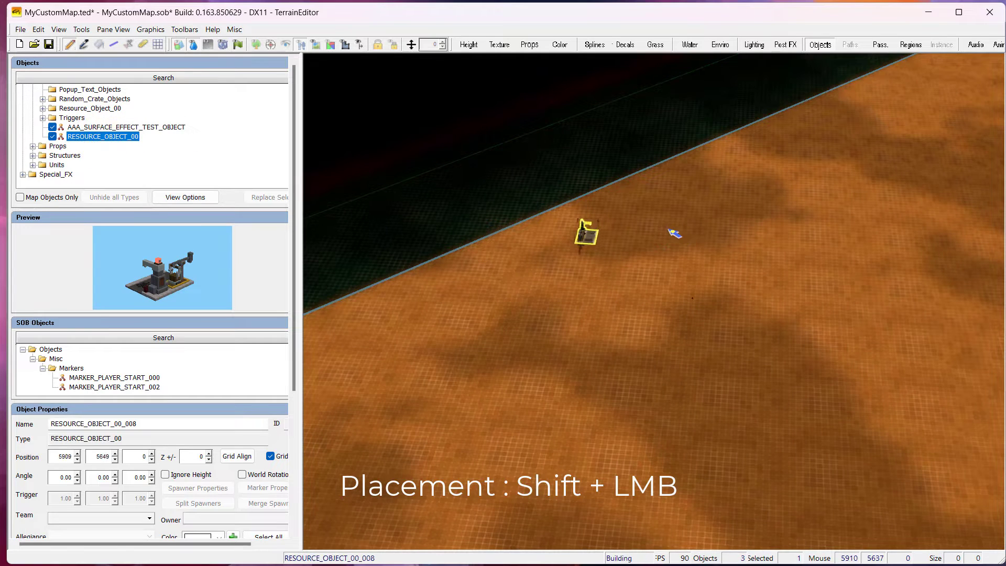
left_click(568, 240, "shift")
left_click(721, 183, "shift")
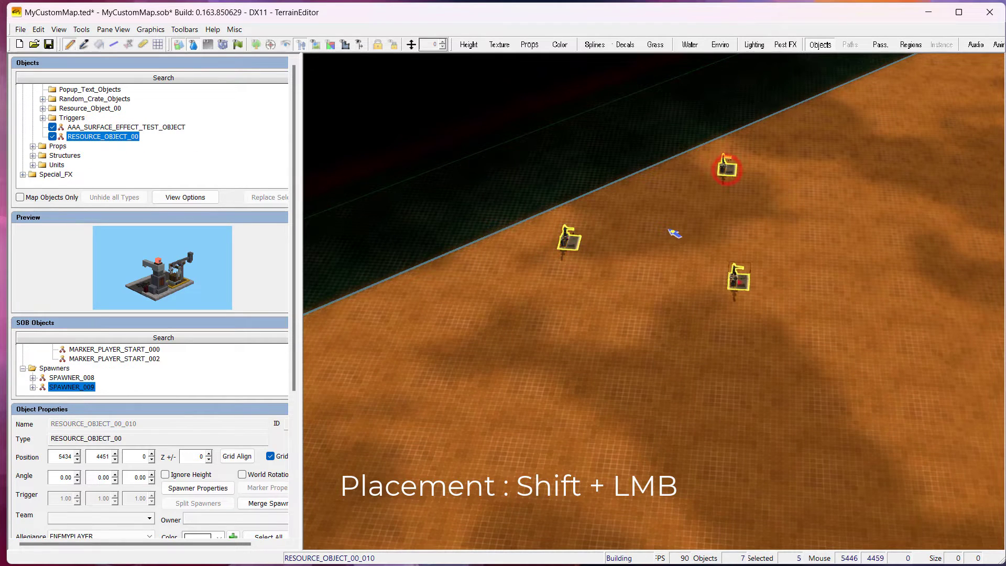
left_click(738, 280, "shift")
Place three more RESOURCE_OBJECT_00 objects around MARKER_PLAYER_START_000 in the opposite corner.
right_click_drag(727, 377, 640, 386)
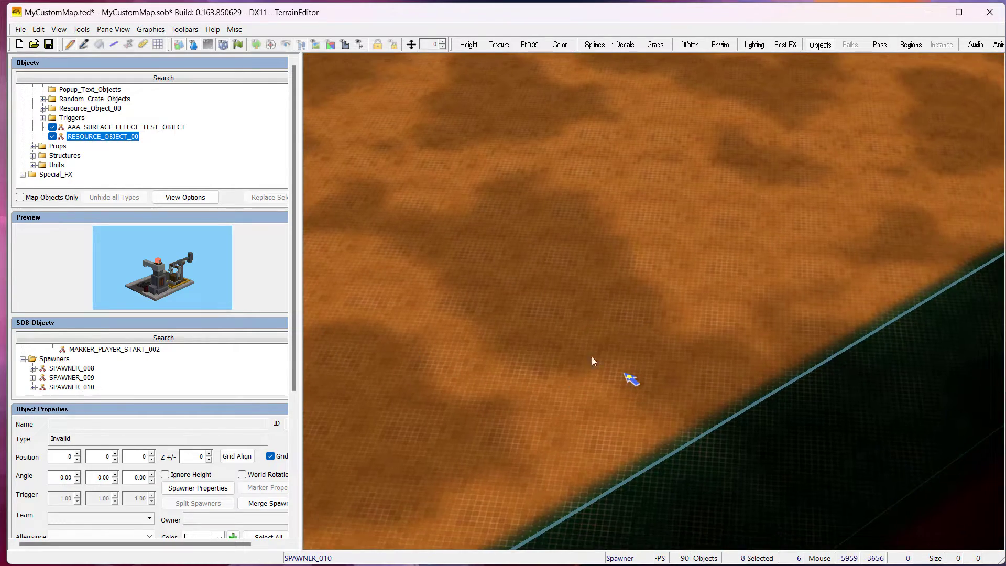
left_click(625, 374, "shift")
left_click(631, 378, "shift")
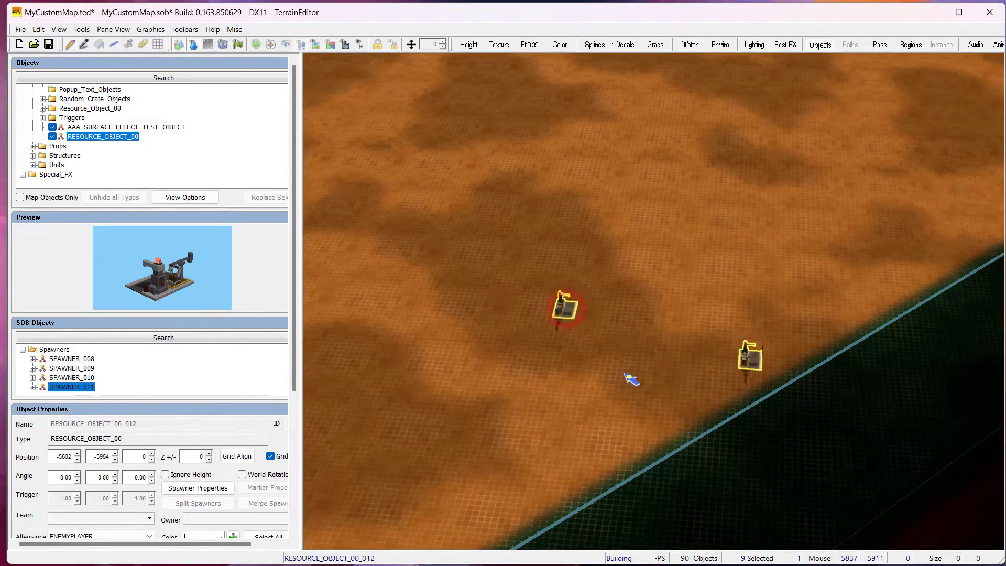
left_click(536, 452, "shift")
Examine the layout of both start areas and the empty terrain between them from several distances.
right_click_drag(496, 327, 418, 287)
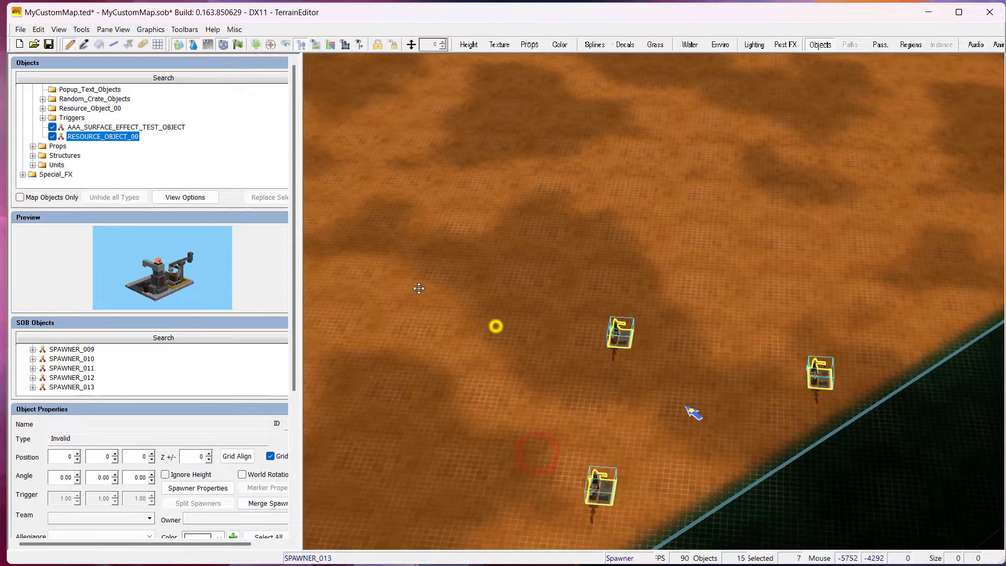
right_click_drag(589, 231, 459, 203)
scroll(510, 277, "down", 4)
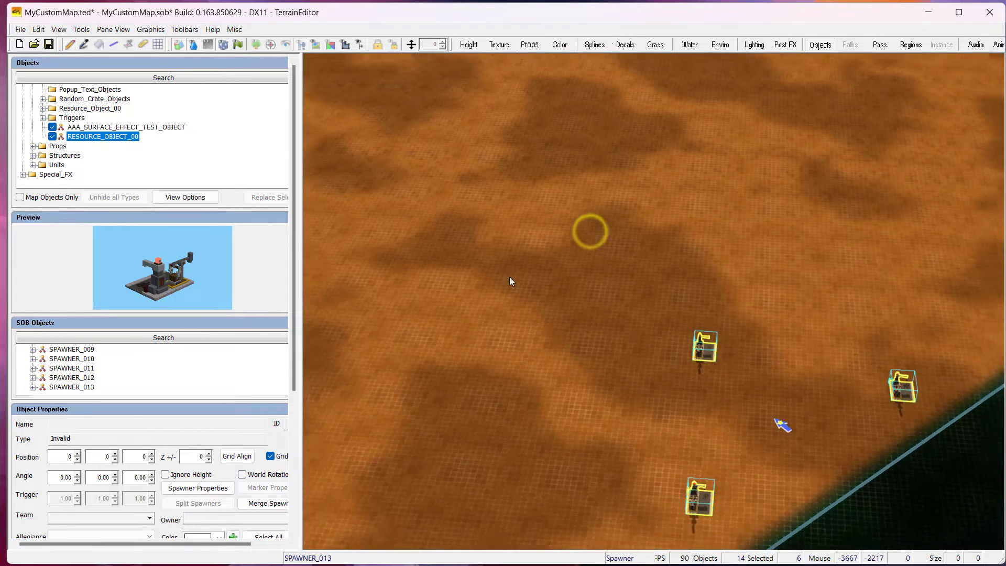
scroll(592, 302, "down", 2)
right_click_drag(609, 300, 976, 413)
middle_click_drag(976, 413, 963, 305)
scroll(733, 309, "down", 4)
right_click_drag(580, 193, 661, 260)
scroll(666, 263, "down", 2)
right_click_drag(666, 264, 682, 357)
right_click_drag(683, 357, 687, 330)
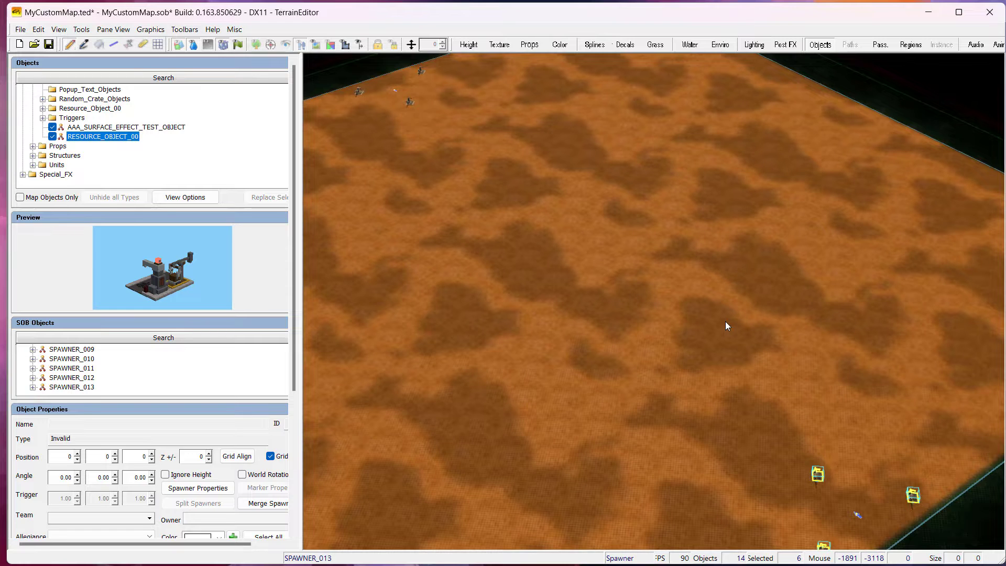
right_click_drag(725, 325, 736, 366)
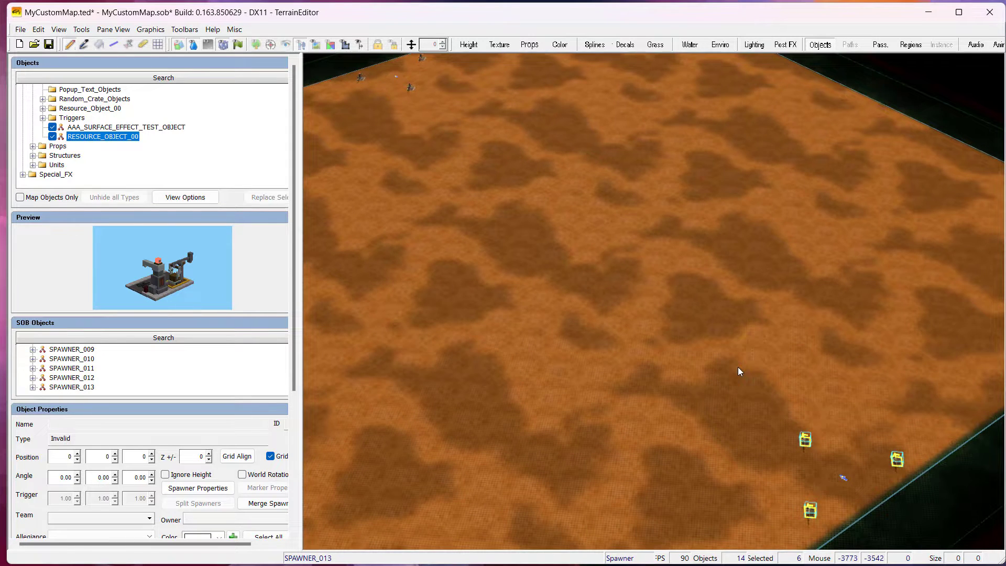
scroll(737, 367, "up", 5)
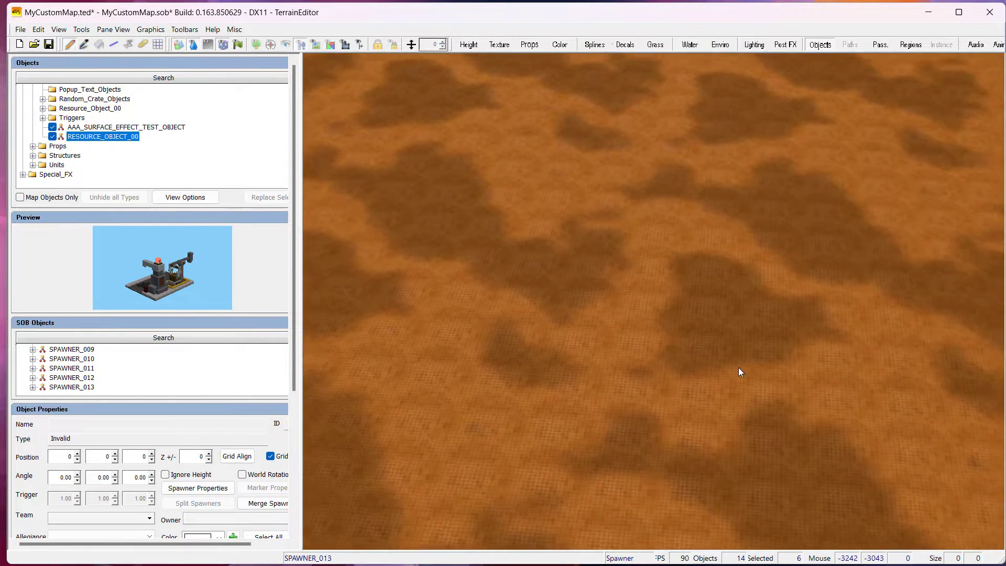
right_click_drag(690, 332, 385, 216)
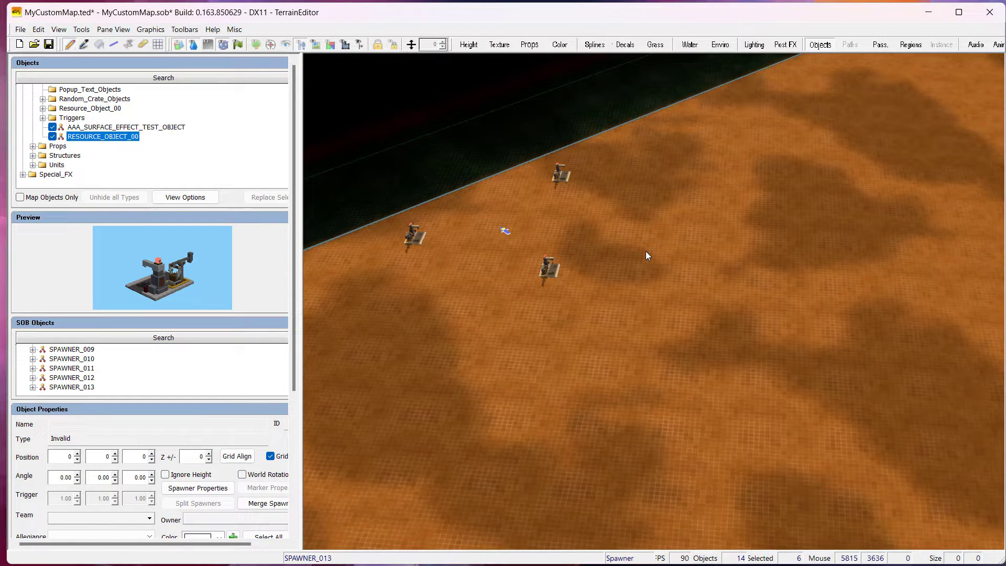
Switch to terrain vertex color painting and set the vertex color to red 255, green 28, blue 28.
left_click(562, 48)
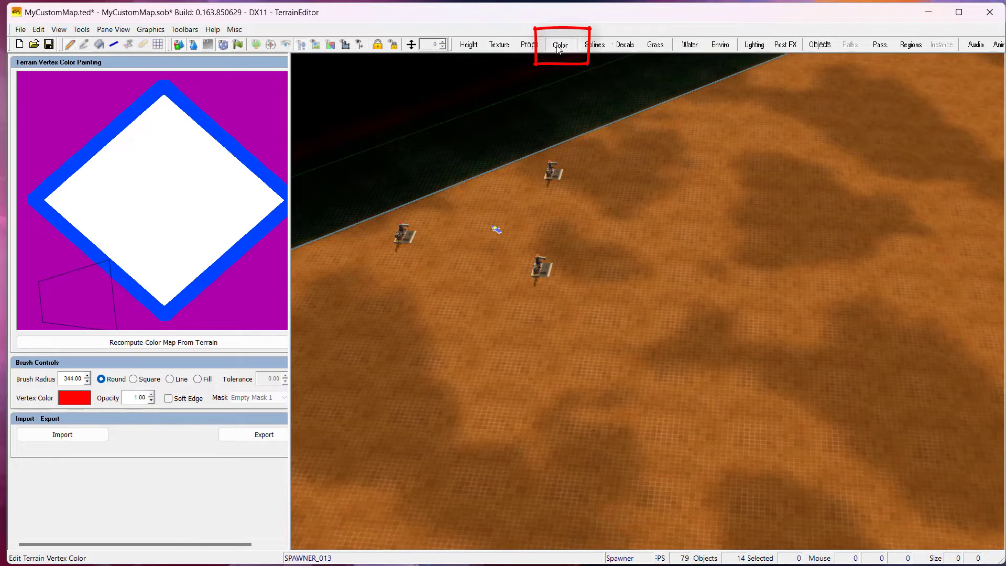
right_click_drag(704, 253, 642, 268)
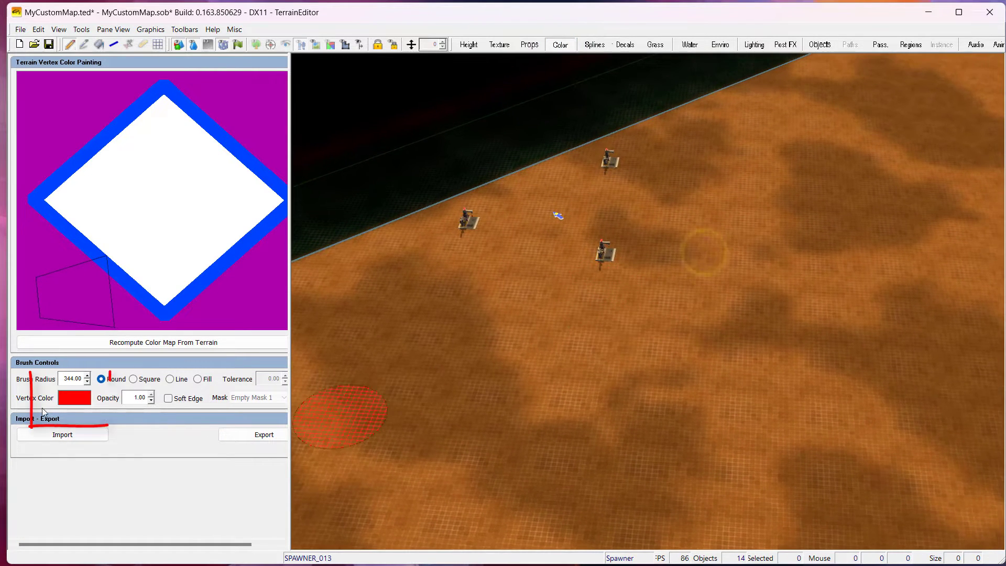
left_click(87, 401)
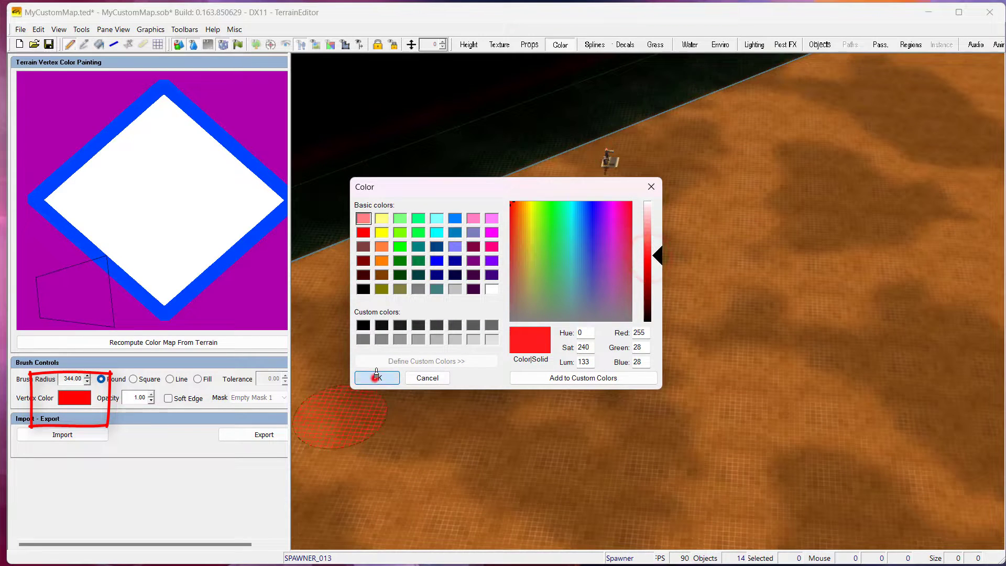
left_click(376, 376)
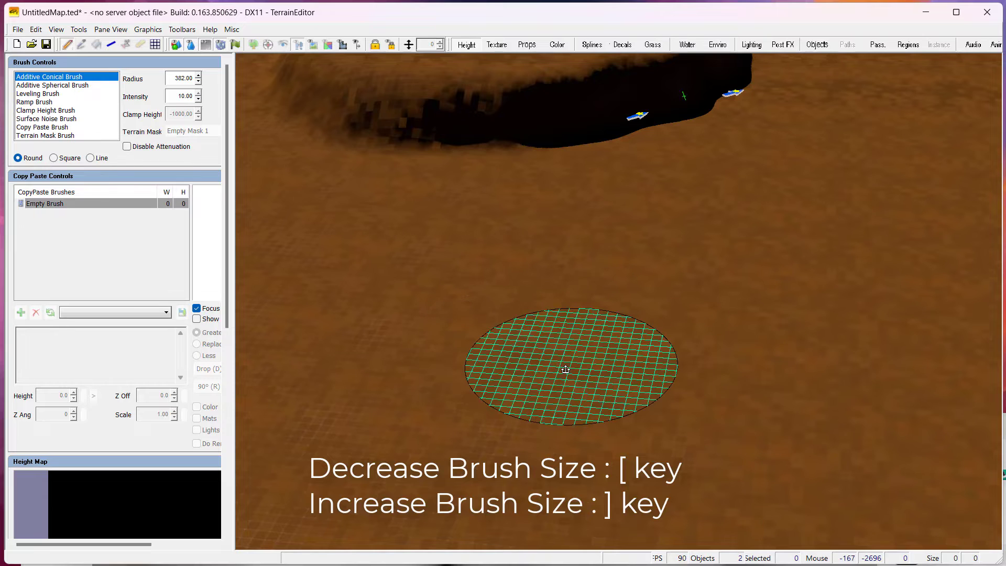
Reduce the Additive Conical Brush radius to 117.
key("bracketleft")
key("bracketleft")
key("bracketleft")
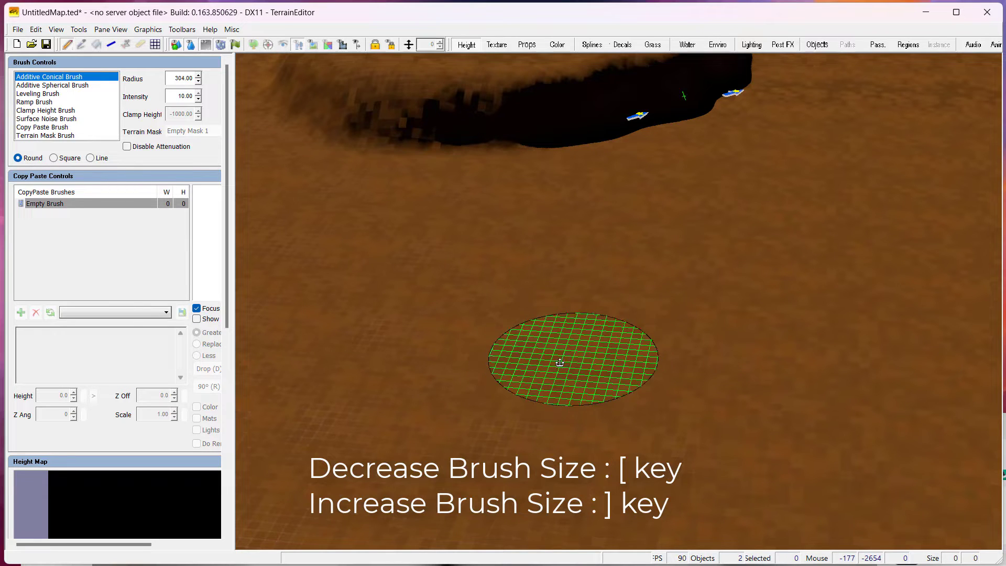
key("bracketleft")
key("bracketleft")
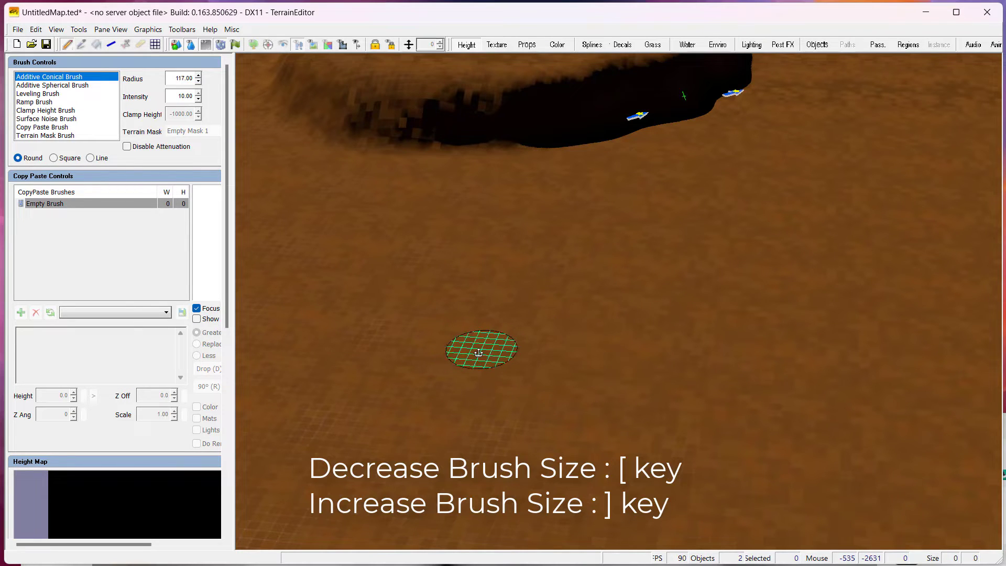
Enlarge the radius of the Additive Conical Brush.
key("bracketright")
key("bracketright")
key("bracketright")
key("bracketright")
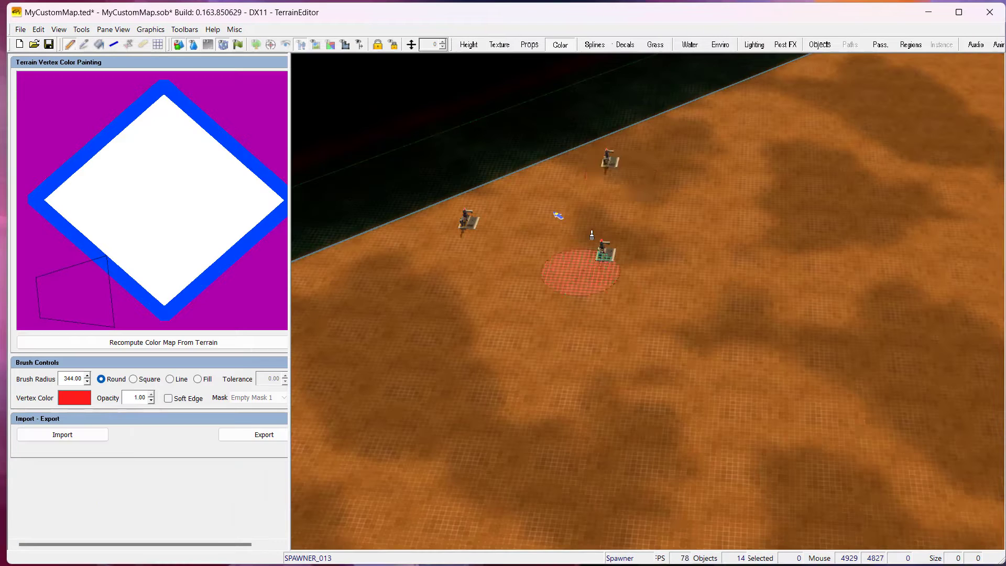
Paint a solid red area around each of the two start positions with a round brush of radius 344.
mouse_move(602, 163)
left_mouse_down()
mouse_move(451, 236)
mouse_move(612, 293)
mouse_move(641, 165)
mouse_move(477, 201)
mouse_move(440, 270)
mouse_move(577, 314)
mouse_move(696, 224)
mouse_move(591, 174)
mouse_move(602, 241)
mouse_move(556, 261)
mouse_move(606, 236)
mouse_move(516, 272)
mouse_move(709, 231)
mouse_move(619, 158)
mouse_move(642, 157)
mouse_move(724, 225)
mouse_move(622, 341)
mouse_move(453, 321)
mouse_move(411, 246)
mouse_move(580, 354)
mouse_move(718, 276)
mouse_move(686, 169)
mouse_move(633, 313)
left_mouse_up()
scroll(632, 313, "down", 6)
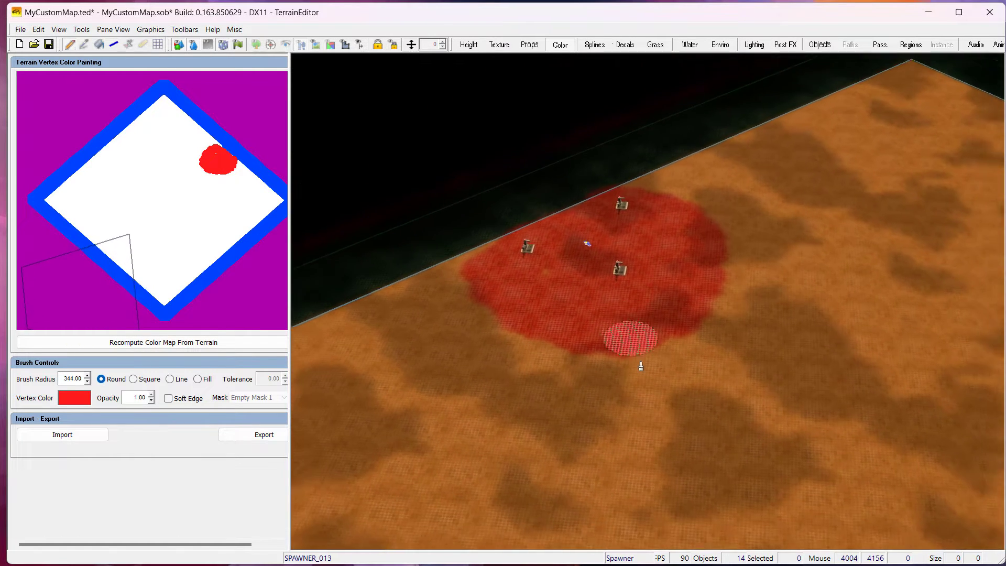
scroll(655, 367, "down", 1)
right_click_drag(678, 461, 469, 260)
mouse_move(710, 370)
left_mouse_down()
mouse_move(635, 442)
mouse_move(707, 433)
mouse_move(765, 378)
mouse_move(644, 391)
mouse_move(715, 406)
mouse_move(725, 425)
left_mouse_up()
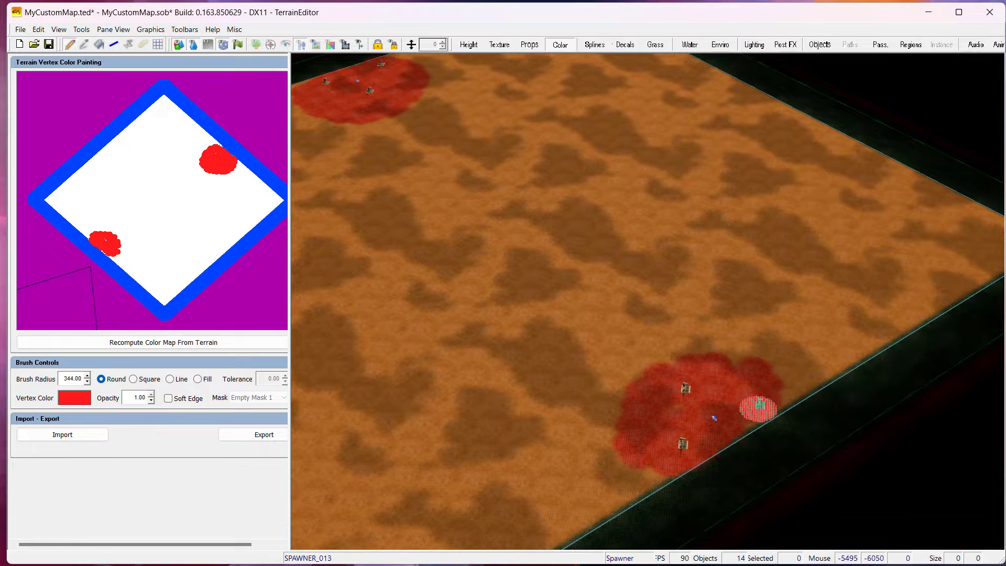
Paint two curved red paths linking the start areas, one bowing out on each side of the map's centre.
right_click_drag(685, 318, 574, 234)
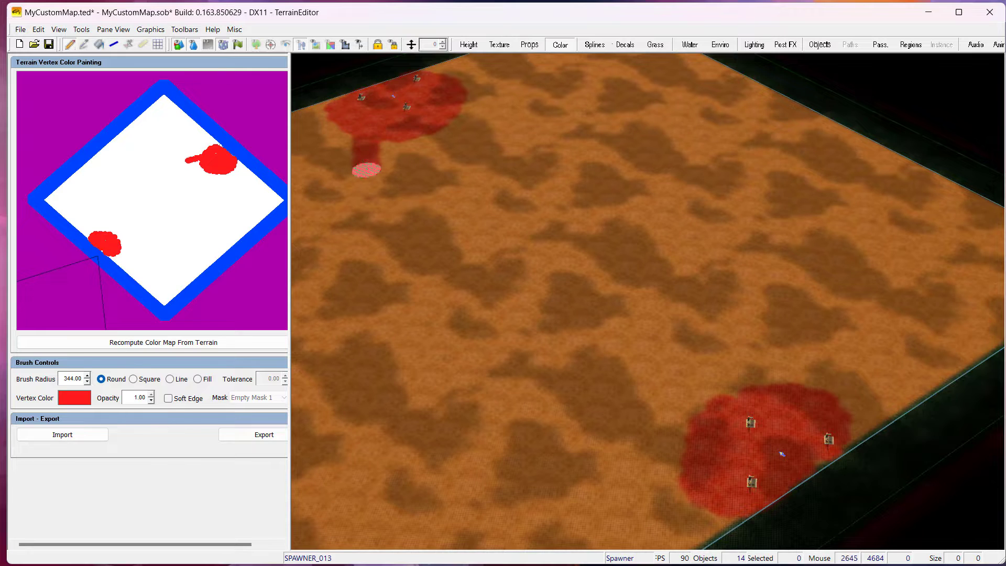
mouse_move(387, 262)
left_mouse_down()
mouse_move(419, 312)
mouse_move(485, 360)
left_mouse_up()
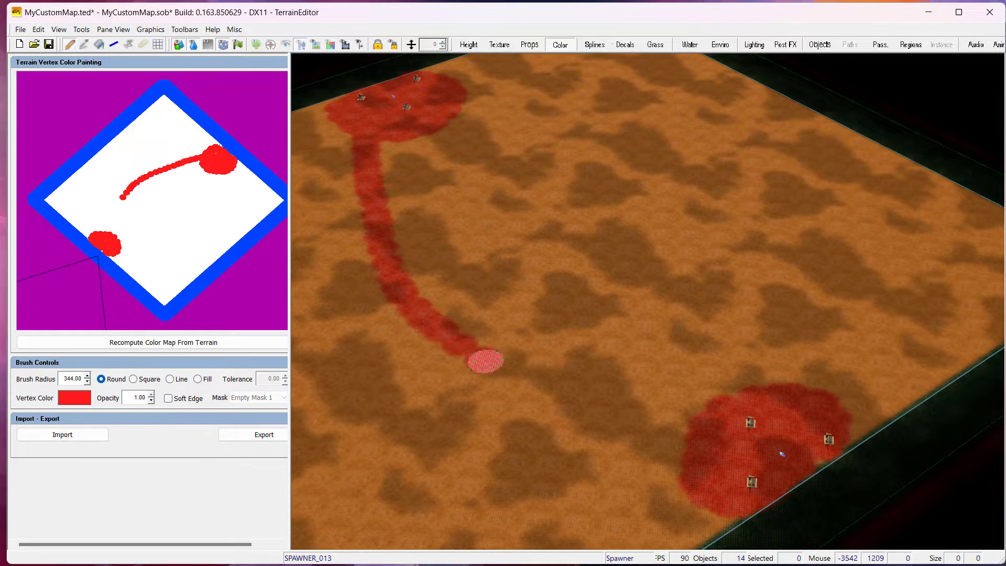
mouse_move(536, 388)
left_mouse_down()
mouse_move(676, 442)
mouse_move(805, 390)
left_mouse_up()
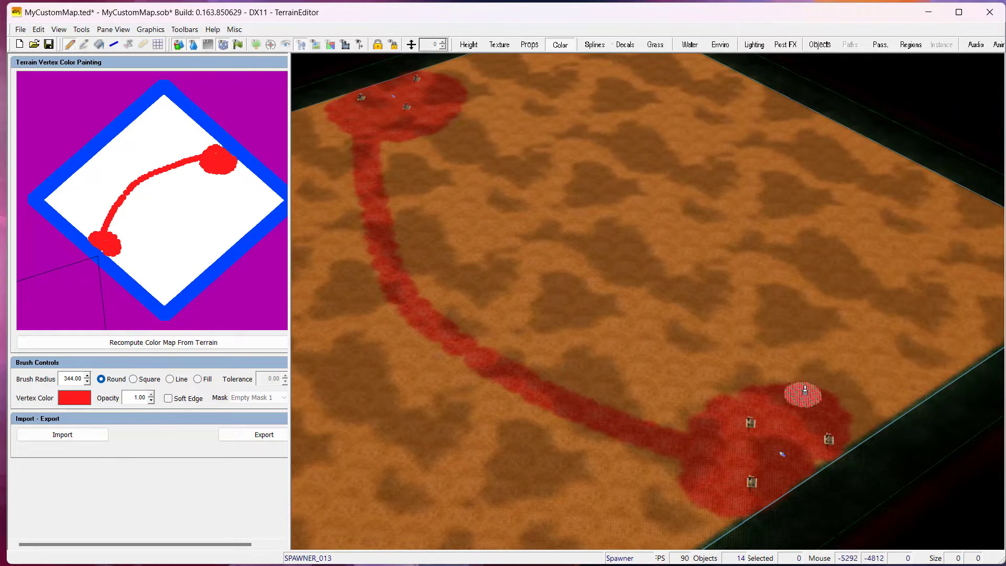
left_click_drag(772, 324, 721, 271)
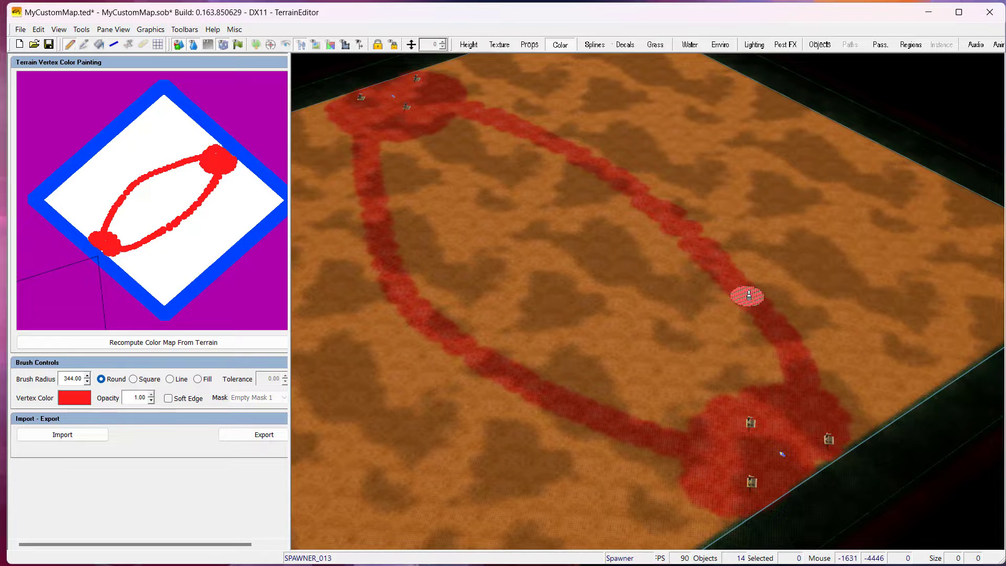
Paint two red paths that cross at the map's centre and connect the outer curved paths.
right_click_drag(749, 296, 535, 160)
scroll(695, 317, "up", 4)
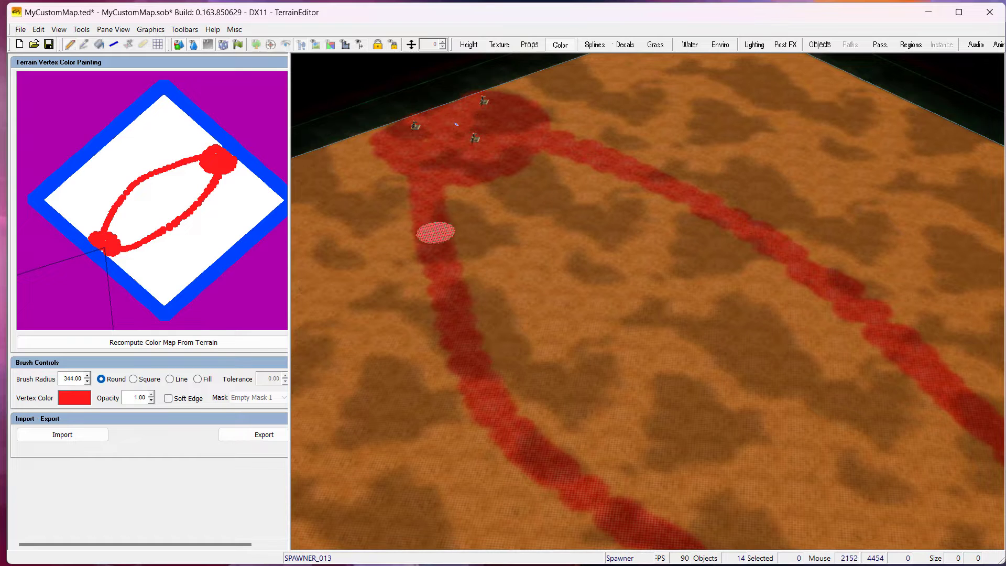
left_click_drag(498, 282, 556, 309)
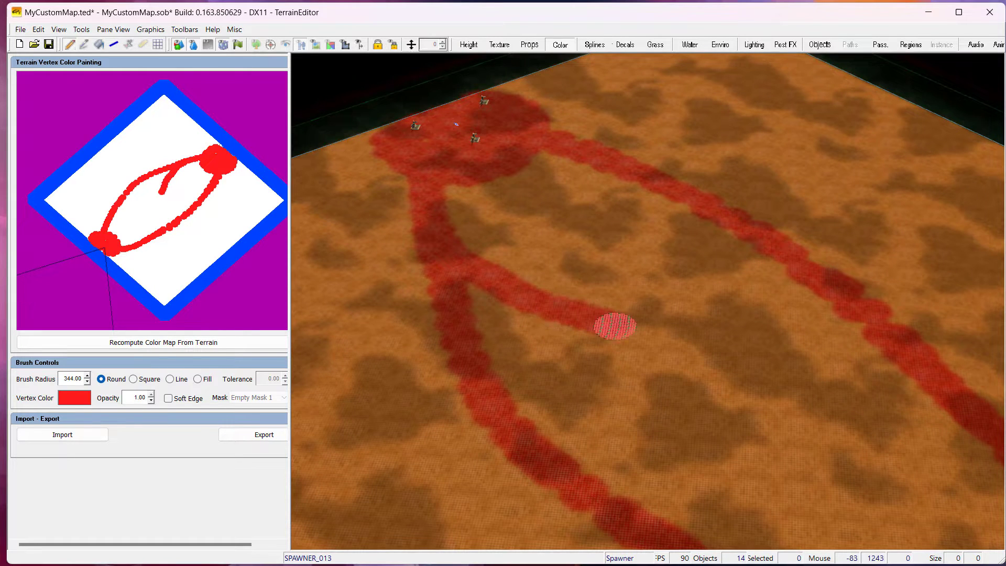
left_click_drag(615, 325, 923, 382)
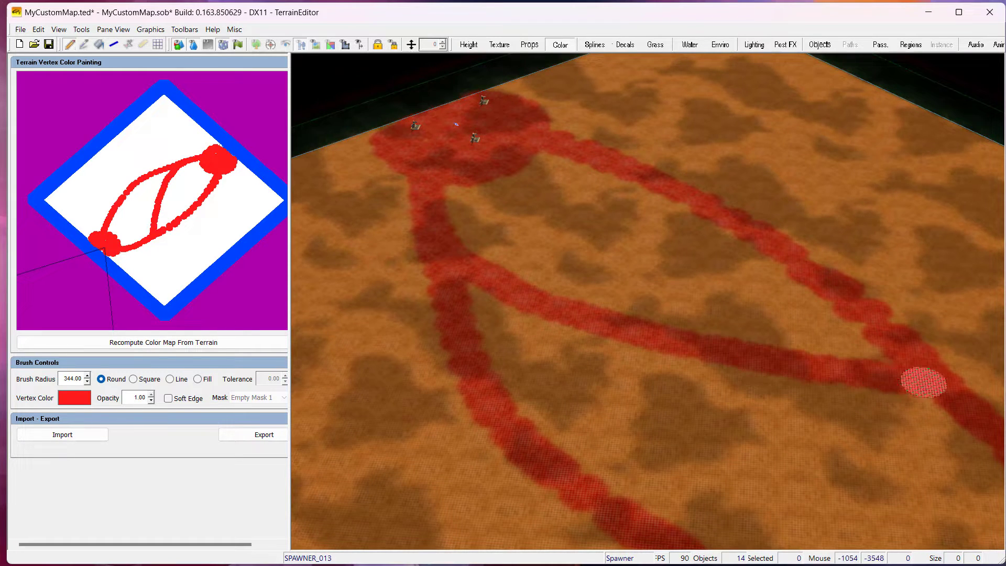
right_click_drag(791, 320, 889, 503)
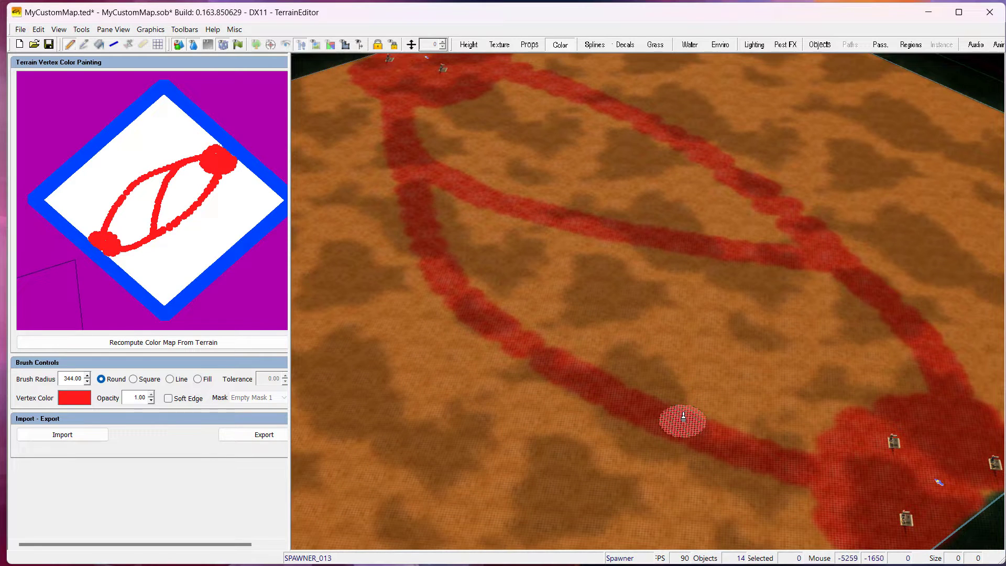
left_click_drag(667, 410, 598, 259)
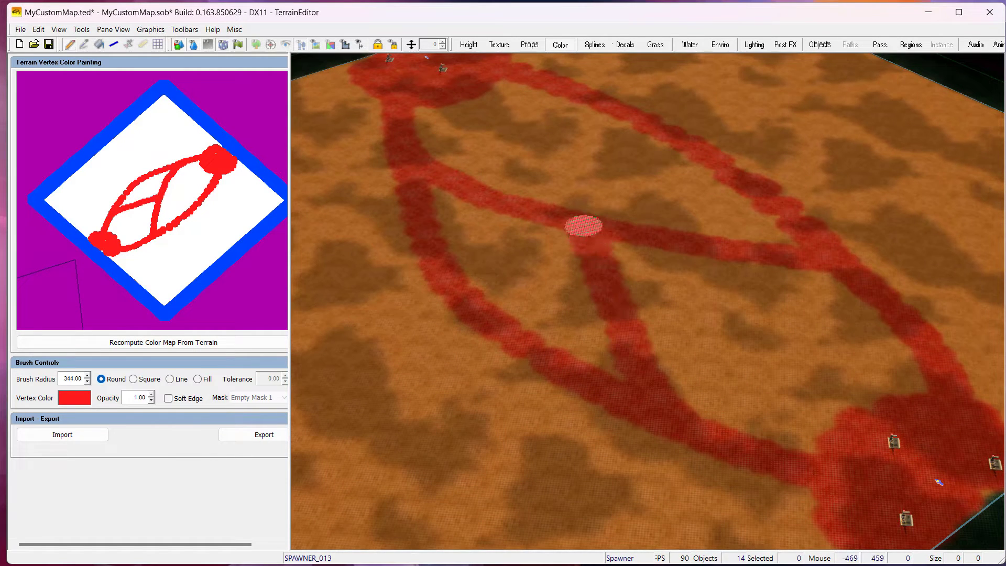
left_click_drag(583, 226, 580, 178)
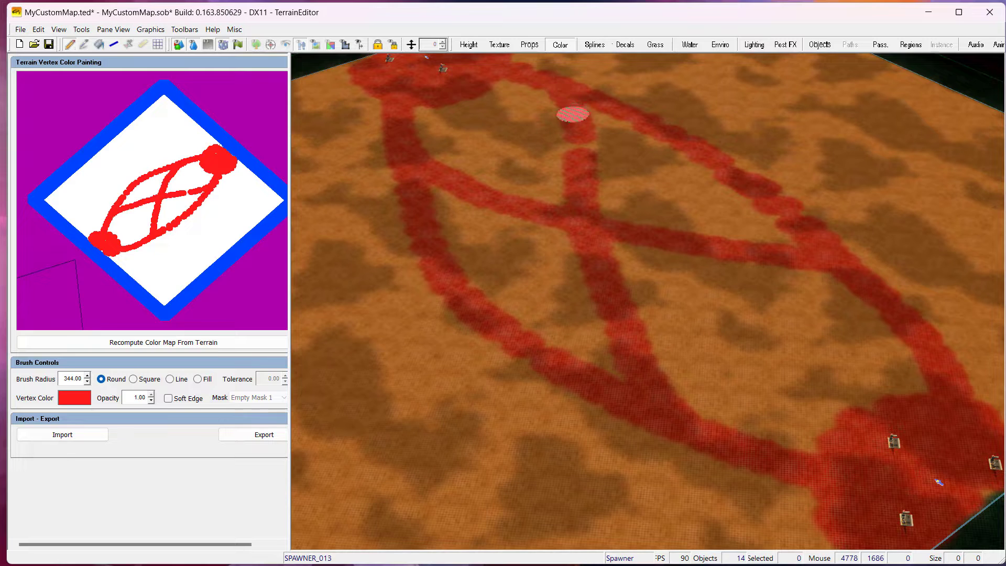
mouse_move(583, 152)
right_mouse_down()
mouse_move(833, 337)
mouse_move(690, 299)
mouse_move(880, 443)
mouse_move(810, 408)
right_mouse_up()
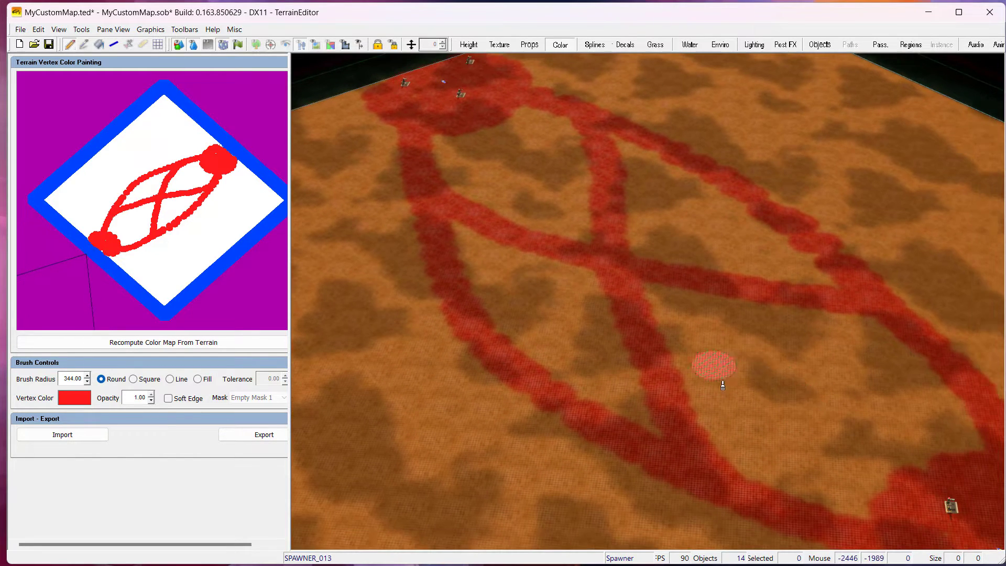
Paint a round red area in each gap between the central crossing and a start area, joining both to the crossing paths.
mouse_move(817, 404)
left_mouse_down()
mouse_move(749, 344)
mouse_move(747, 388)
mouse_move(768, 332)
mouse_move(723, 384)
mouse_move(763, 348)
mouse_move(765, 364)
left_mouse_up()
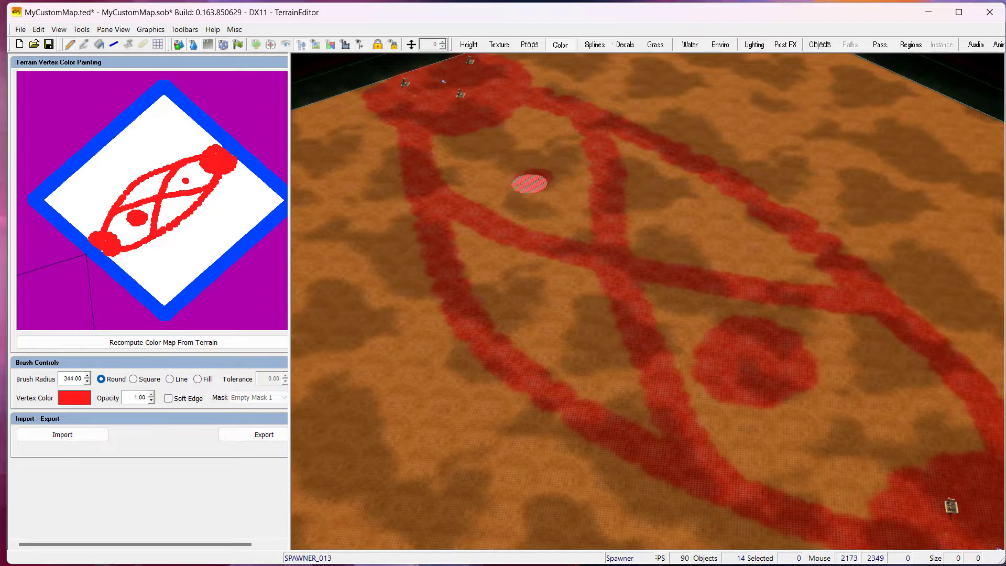
mouse_move(529, 183)
left_mouse_down()
mouse_move(554, 172)
mouse_move(528, 206)
left_mouse_up()
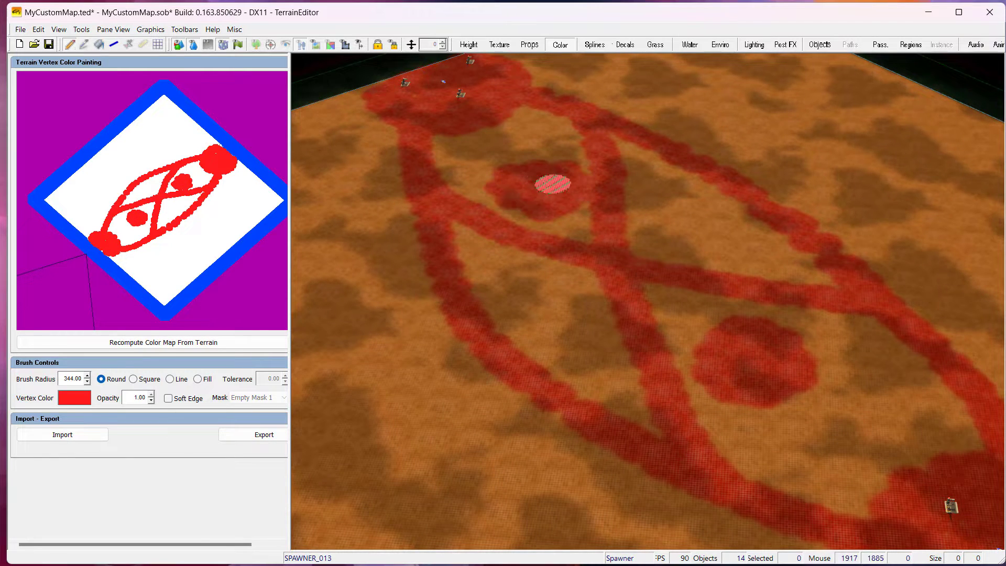
mouse_move(703, 420)
left_mouse_down()
mouse_move(703, 440)
mouse_move(690, 384)
mouse_move(650, 346)
left_mouse_up()
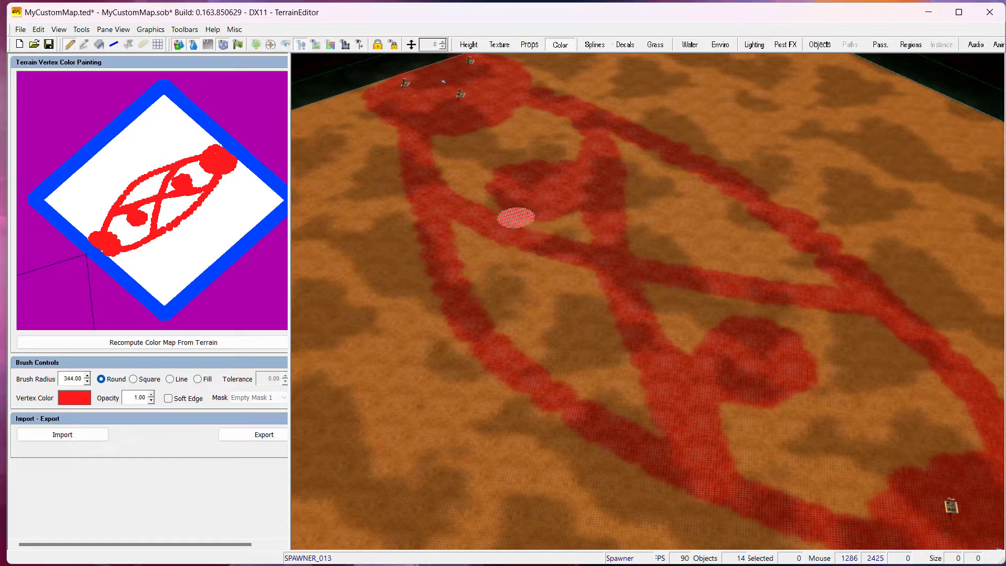
left_click_drag(755, 301, 748, 296)
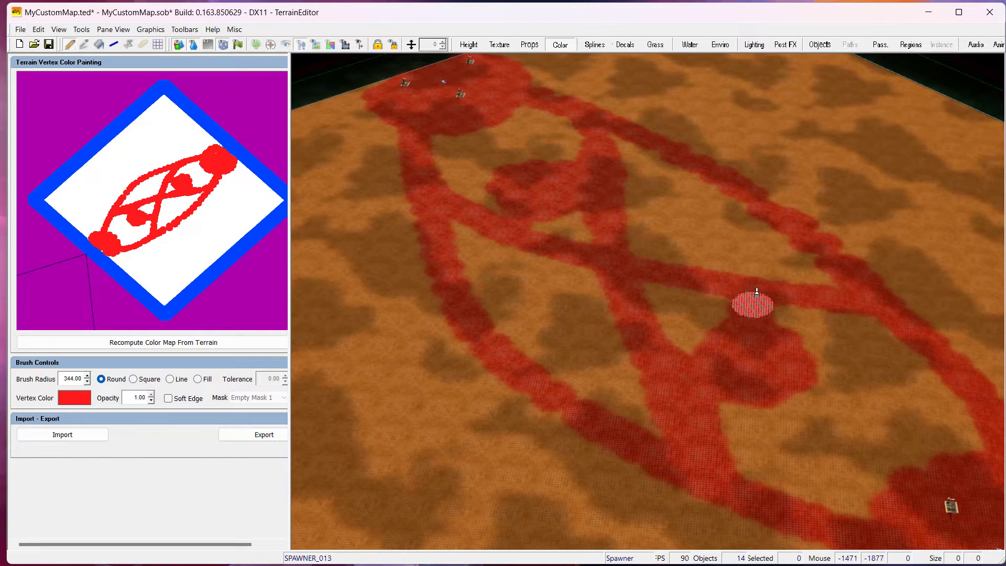
Paint red paths connecting each round inner area to its nearest start area.
right_click_drag(785, 388, 876, 428)
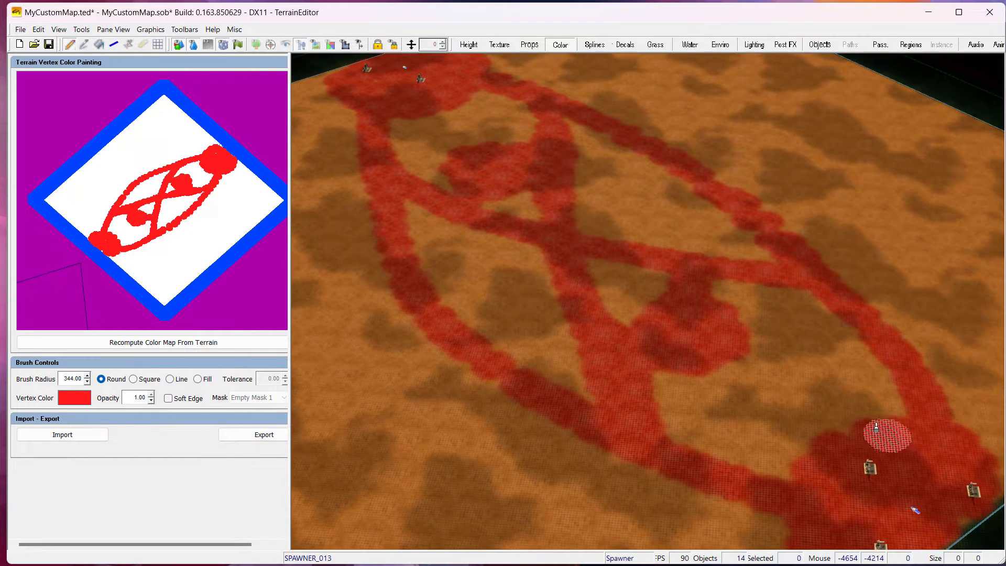
right_click_drag(760, 318, 714, 307)
mouse_move(739, 371)
right_mouse_down()
mouse_move(731, 366)
mouse_move(764, 400)
right_mouse_up()
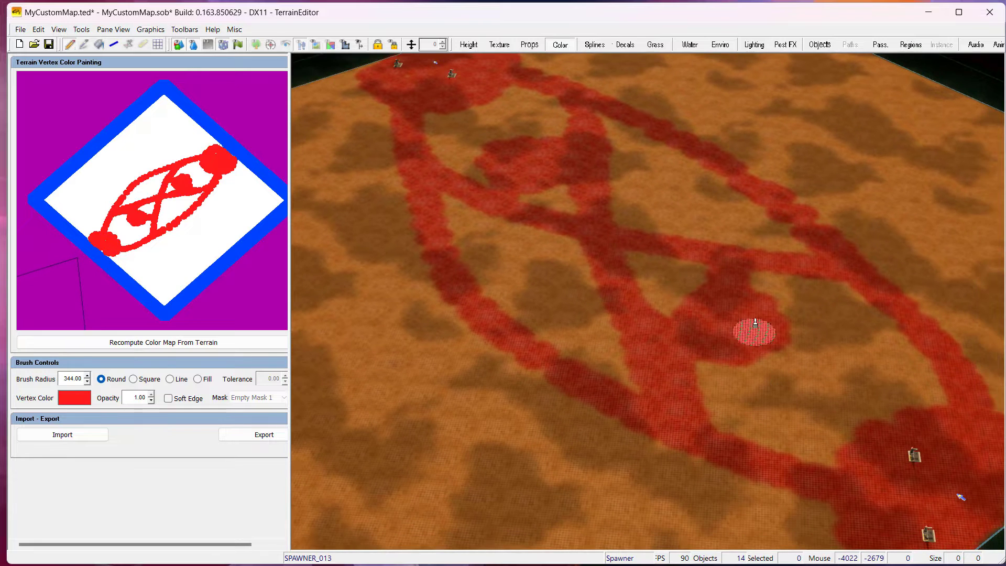
mouse_move(755, 341)
left_mouse_down()
mouse_move(796, 355)
mouse_move(882, 420)
left_mouse_up()
right_click_drag(733, 293, 631, 216)
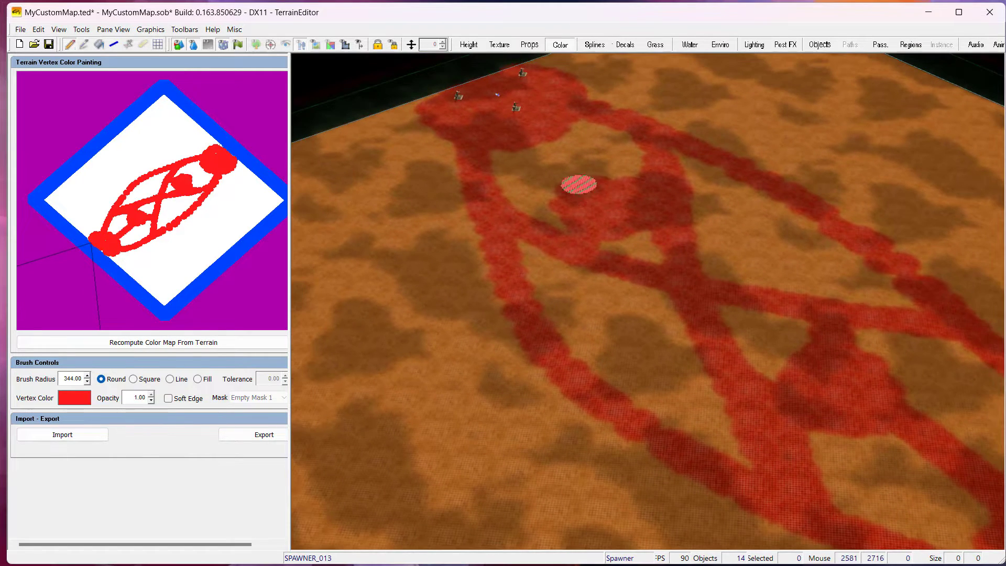
mouse_move(569, 180)
right_mouse_down()
mouse_move(653, 326)
mouse_move(763, 353)
mouse_move(769, 309)
mouse_move(768, 325)
mouse_move(756, 294)
mouse_move(738, 285)
mouse_move(762, 290)
right_mouse_up()
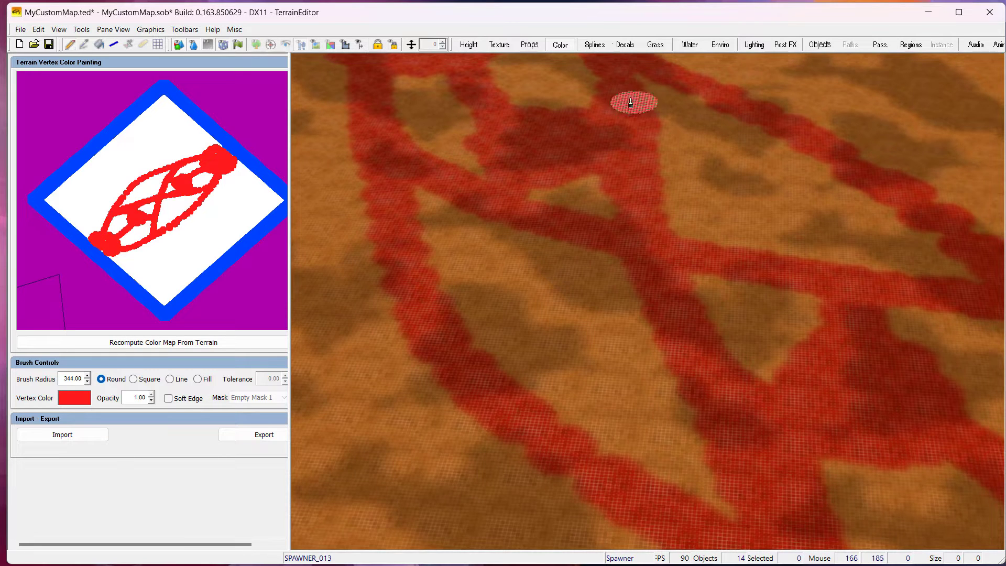
Switch to terrain height editing with the Additive Conical Brush at radius 500 and set its intensity to 10.
right_click_drag(607, 130, 620, 176)
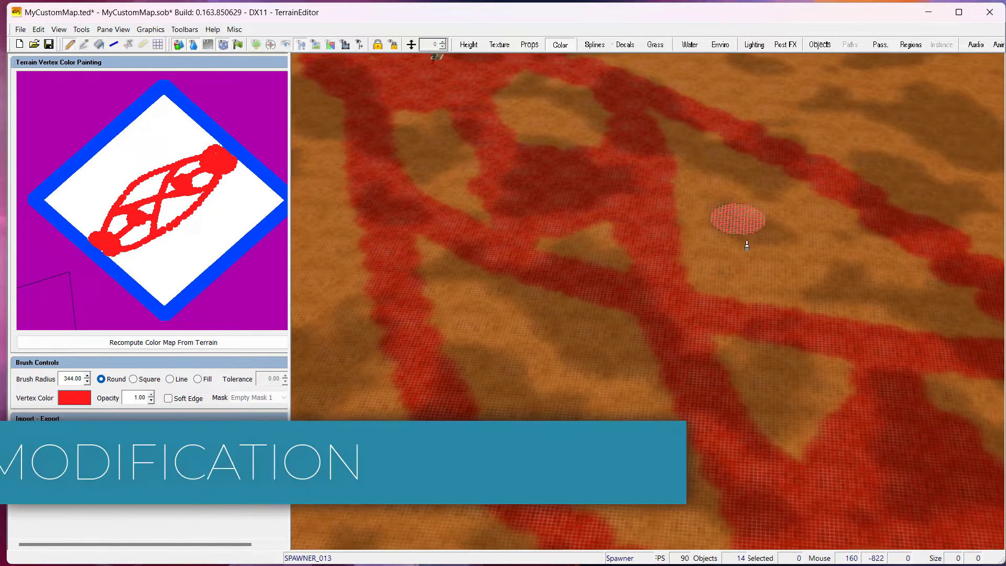
right_click_drag(791, 254, 760, 214)
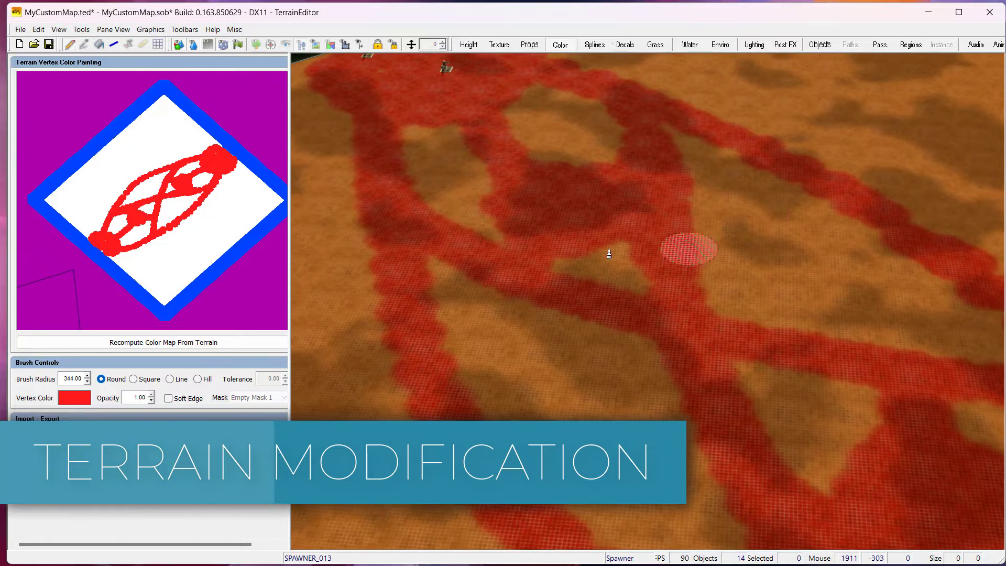
right_click_drag(608, 254, 638, 167)
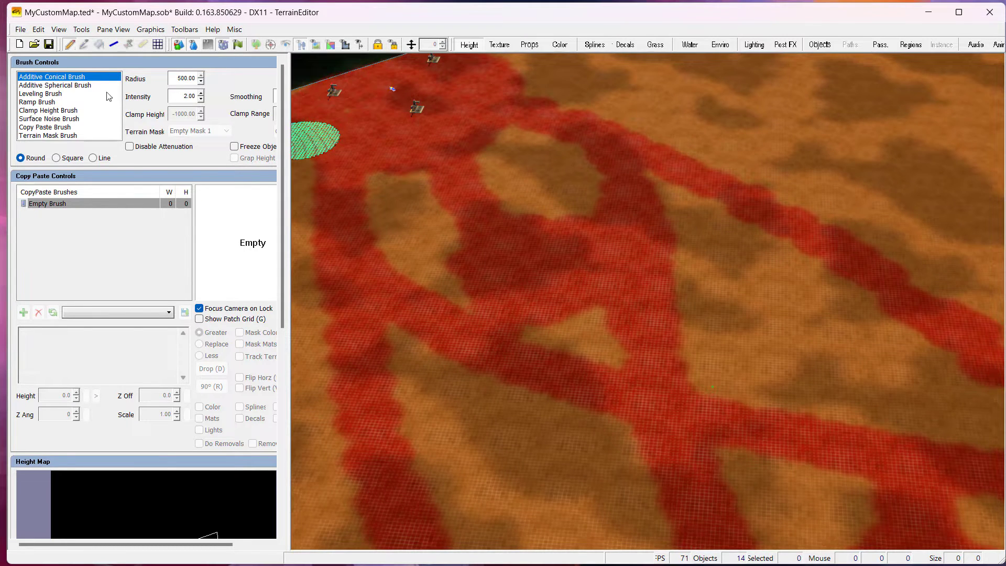
scroll(474, 346, "up", 5)
mouse_move(568, 309)
right_mouse_down()
mouse_move(677, 326)
mouse_move(738, 359)
right_mouse_up()
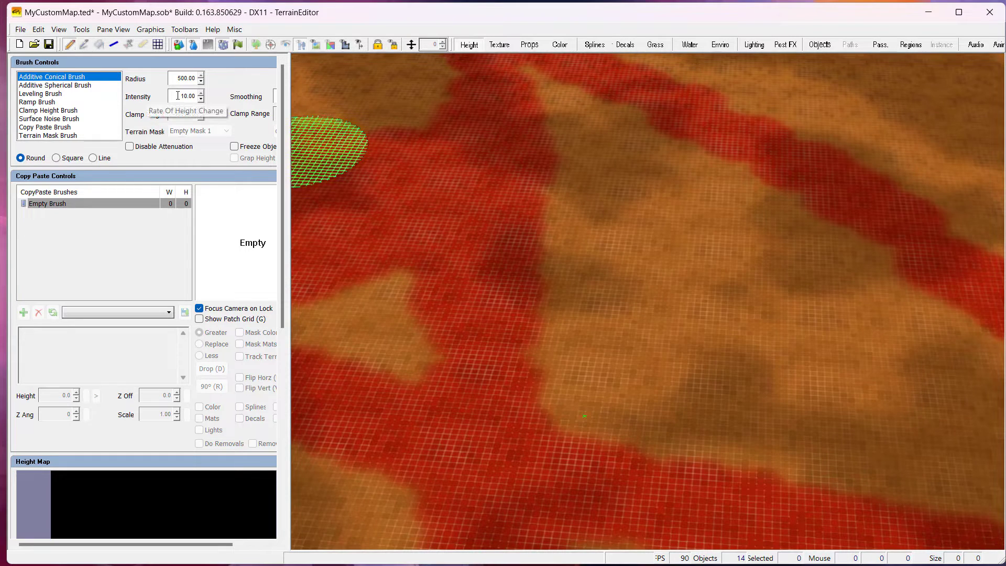
Raise a trial mound with the Additive Conical Brush on the unpainted ground beside the central crossing.
scroll(665, 273, "up", 2)
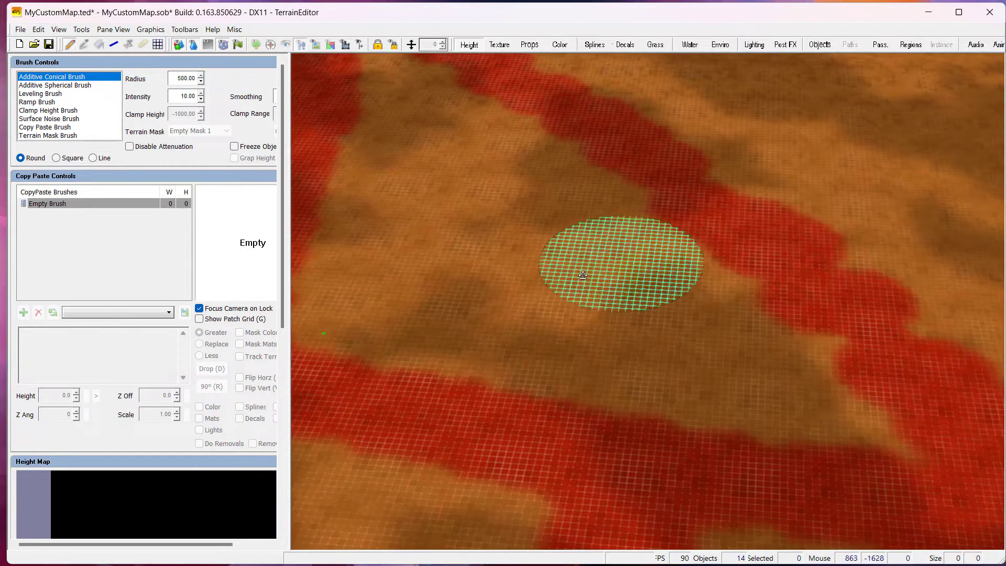
right_click_drag(660, 294, 492, 243)
scroll(629, 315, "up", 2)
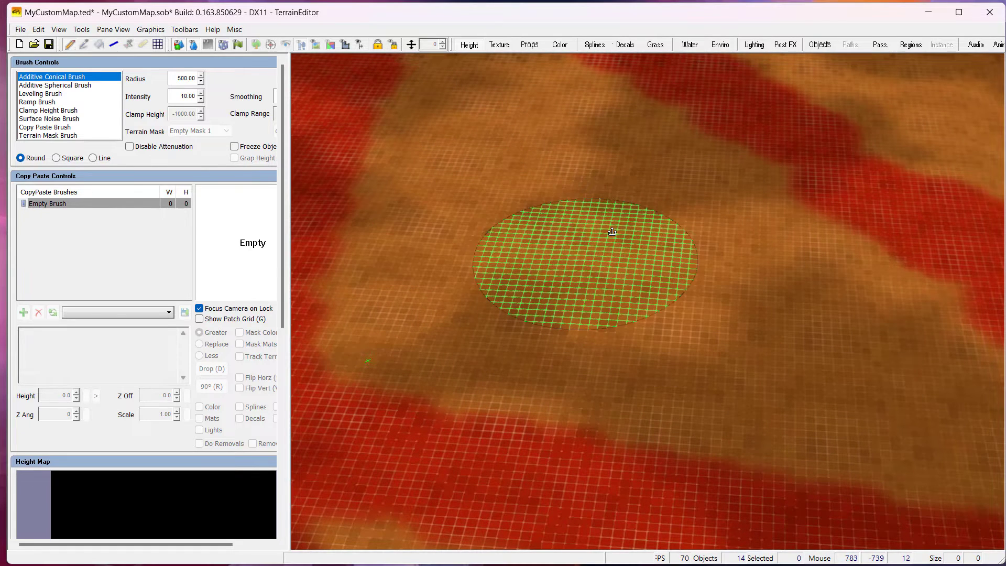
mouse_move(611, 223)
left_mouse_down()
mouse_move(606, 209)
mouse_move(630, 274)
left_mouse_up()
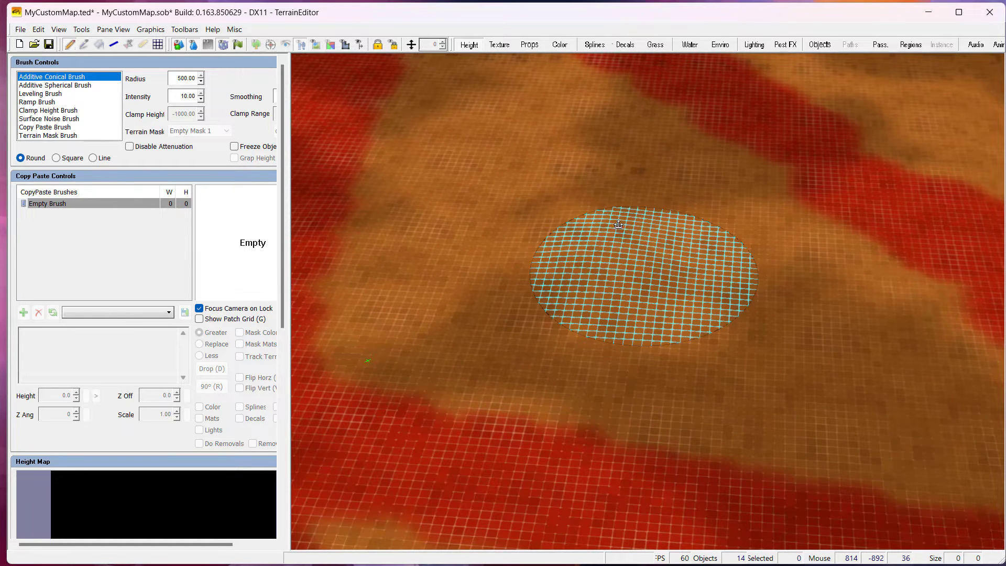
mouse_move(580, 155)
left_mouse_down()
mouse_move(499, 146)
mouse_move(594, 184)
left_mouse_up()
mouse_move(762, 343)
middle_mouse_down()
mouse_move(721, 247)
mouse_move(783, 209)
mouse_move(777, 218)
mouse_move(736, 209)
mouse_move(674, 218)
mouse_move(623, 306)
middle_mouse_up()
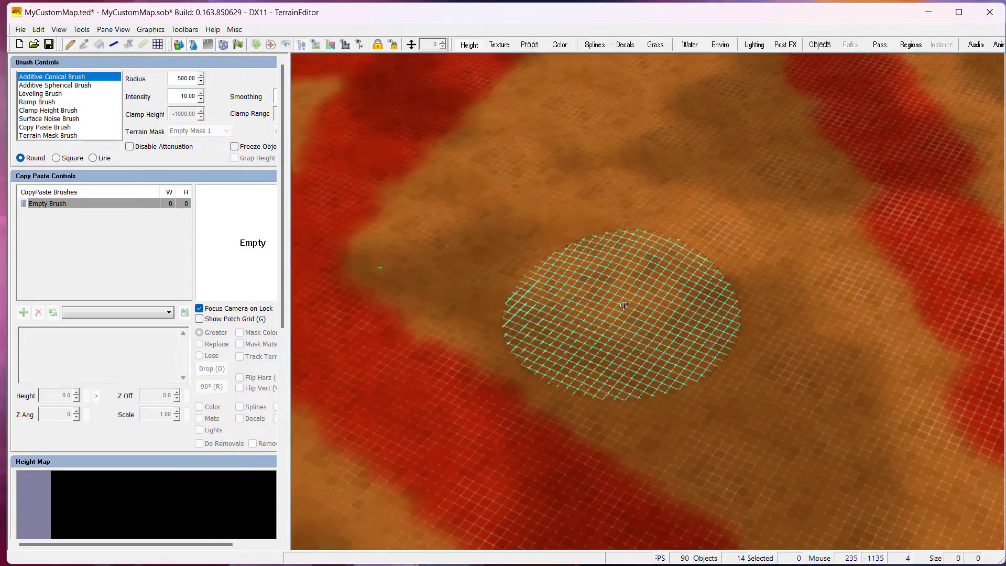
mouse_move(665, 270)
left_mouse_down()
mouse_move(707, 304)
mouse_move(705, 363)
mouse_move(651, 238)
mouse_move(580, 291)
left_mouse_up()
mouse_move(651, 235)
left_mouse_down()
mouse_move(588, 202)
mouse_move(651, 259)
mouse_move(617, 248)
mouse_move(622, 289)
mouse_move(707, 264)
mouse_move(636, 197)
mouse_move(608, 280)
mouse_move(673, 204)
mouse_move(572, 309)
mouse_move(718, 354)
left_mouse_up()
Undo the trial height strokes on the unpainted ground beside the central crossing.
key("ctrl+z")
key("ctrl+z")
key("ctrl+z")
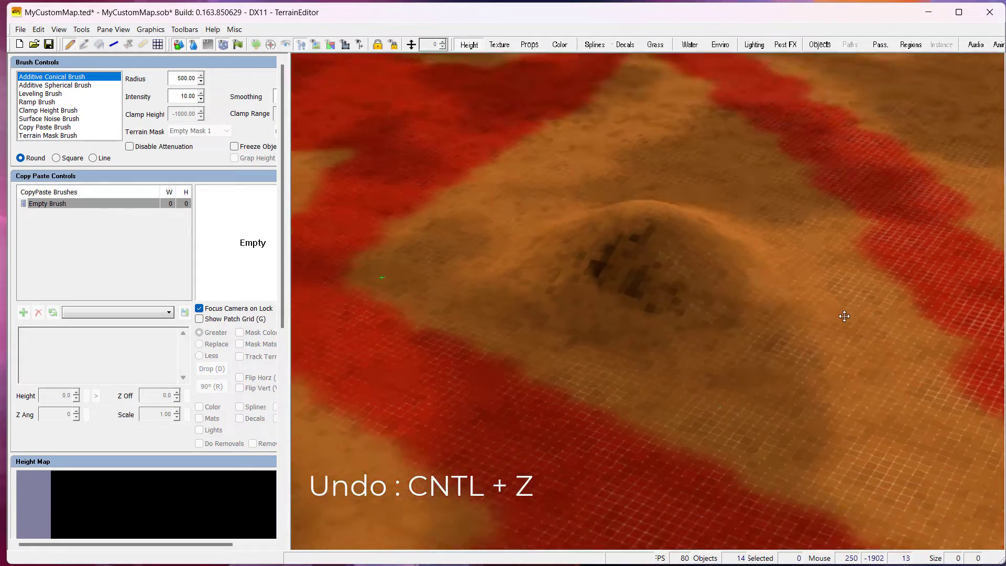
mouse_move(802, 331)
middle_mouse_down()
mouse_move(824, 300)
mouse_move(805, 332)
middle_mouse_up()
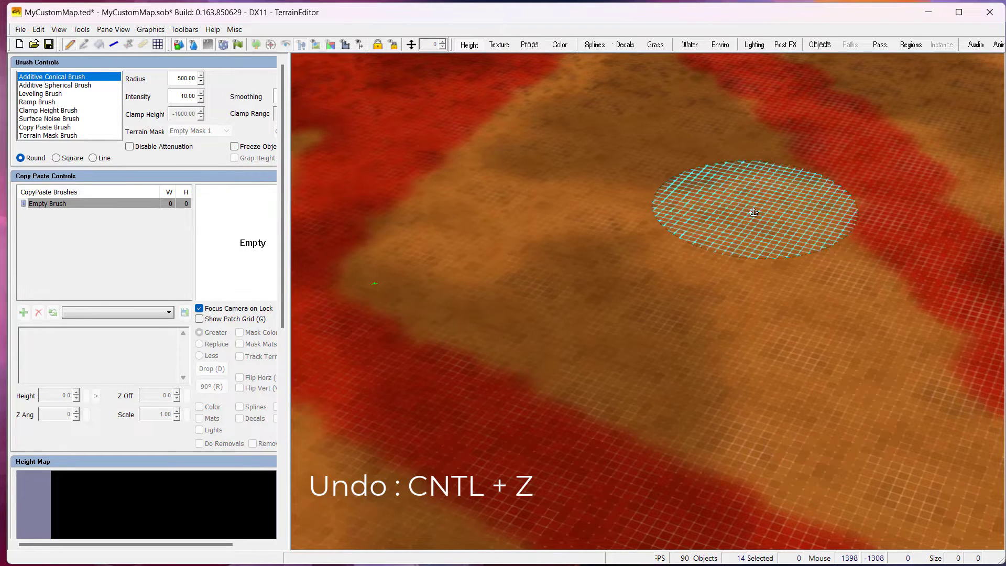
Level a round patch of the unpainted ground to height 300 using the Leveling Brush at radius 500.
left_click(40, 95)
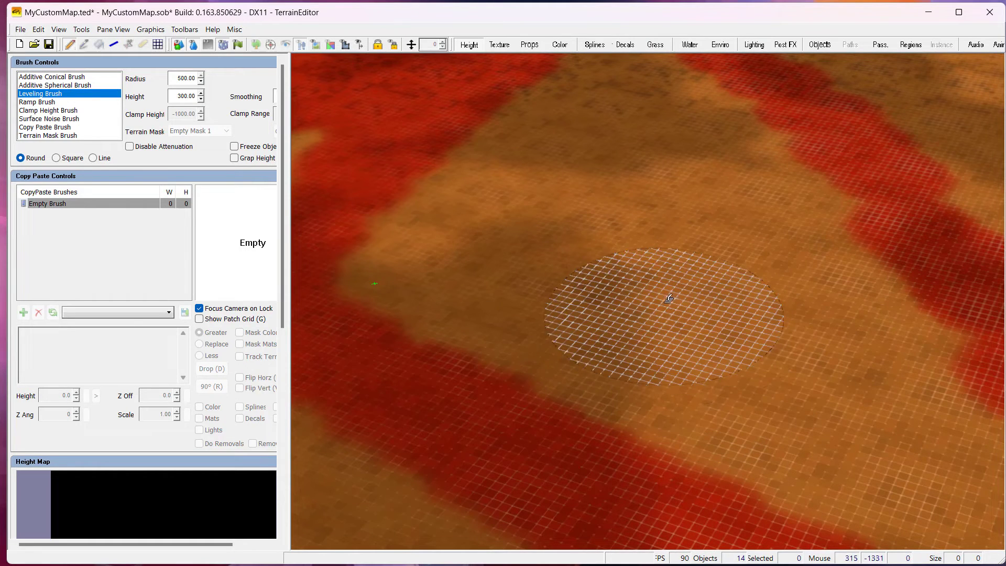
left_click(663, 303)
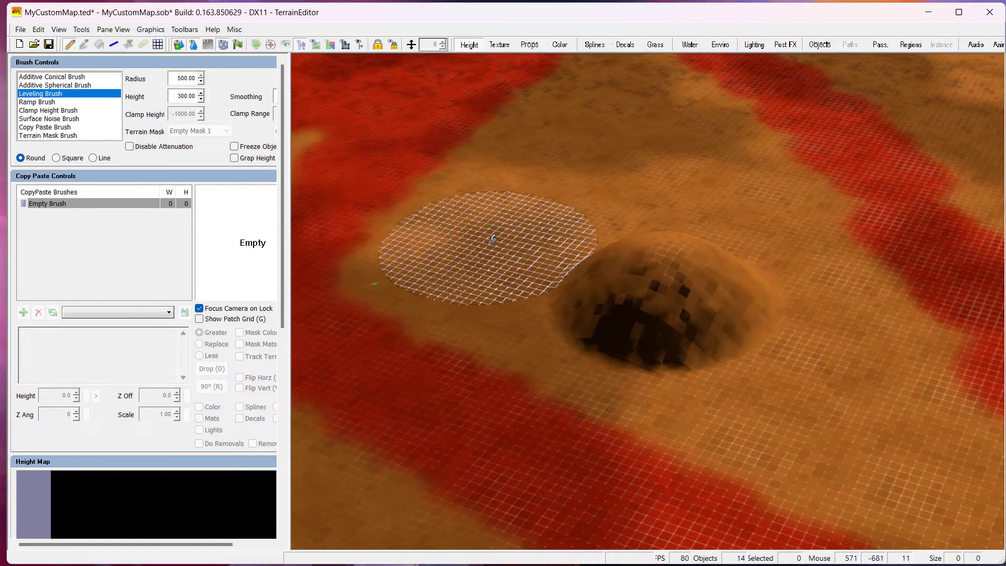
mouse_move(479, 320)
right_mouse_down()
mouse_move(514, 232)
mouse_move(557, 341)
right_mouse_up()
mouse_move(561, 356)
middle_mouse_down()
mouse_move(593, 272)
mouse_move(579, 346)
middle_mouse_up()
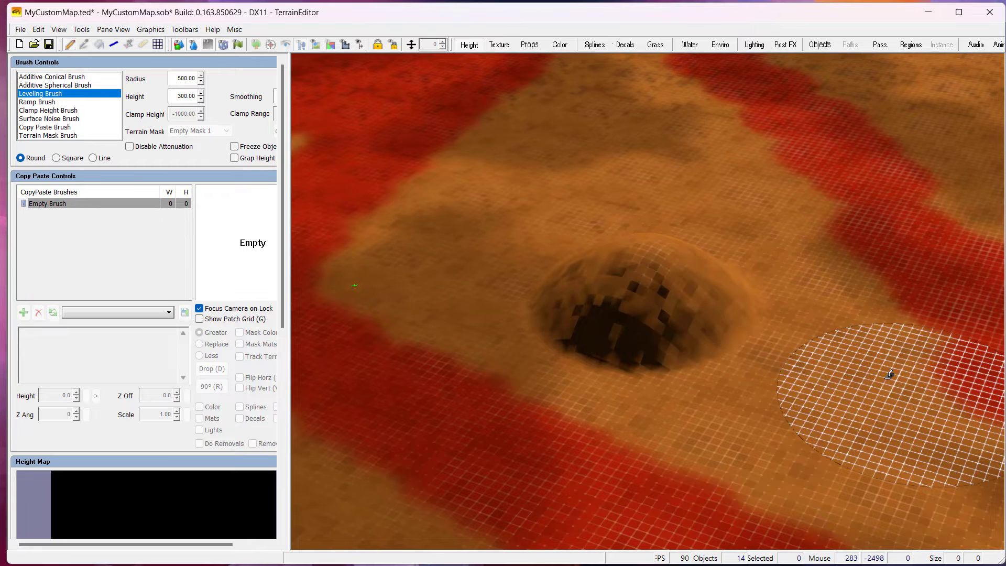
Undo the last leveled patch and stamp it again at height 300 and radius 500 with the Leveling Brush's attenuation disabled.
key("ctrl+z")
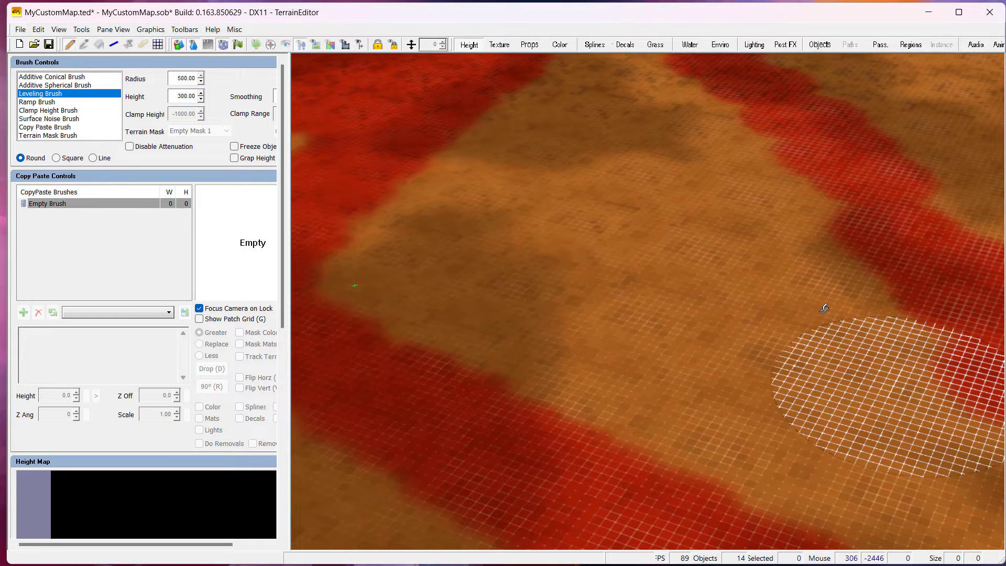
left_click(129, 147)
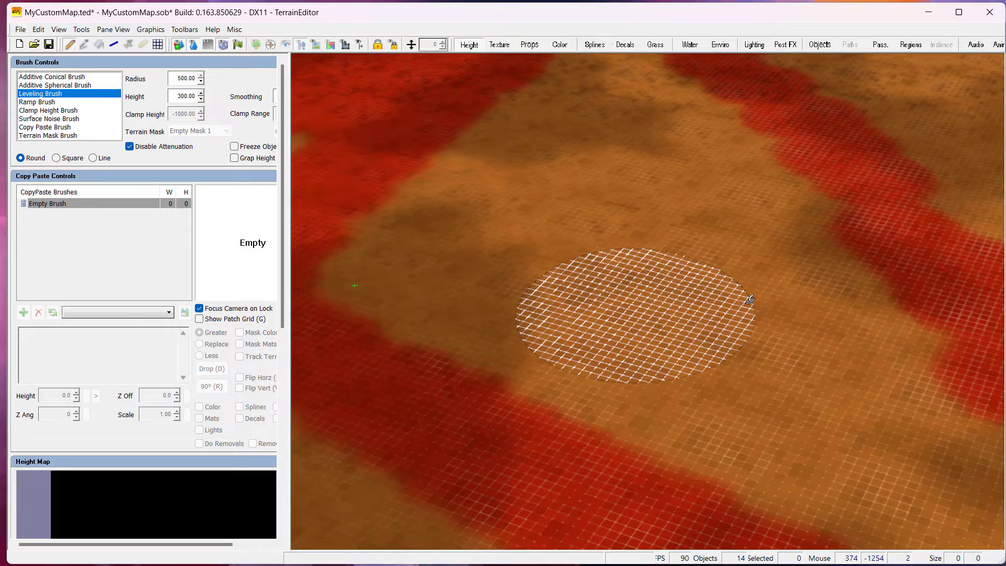
left_click(636, 314)
Extend the raised patch with Leveling Brush strokes at height 300 into a trial plateau filling the unpainted area between the red paths.
mouse_move(750, 239)
middle_mouse_down()
mouse_move(728, 283)
mouse_move(725, 240)
mouse_move(699, 241)
mouse_move(692, 308)
middle_mouse_up()
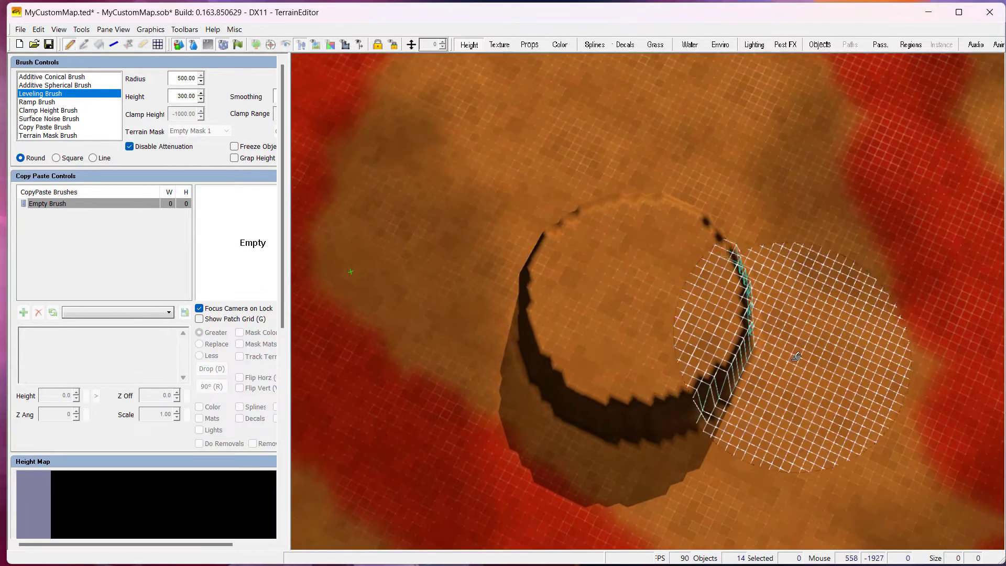
mouse_move(832, 358)
right_mouse_down()
mouse_move(727, 322)
mouse_move(688, 343)
right_mouse_up()
right_click_drag(602, 225, 532, 238)
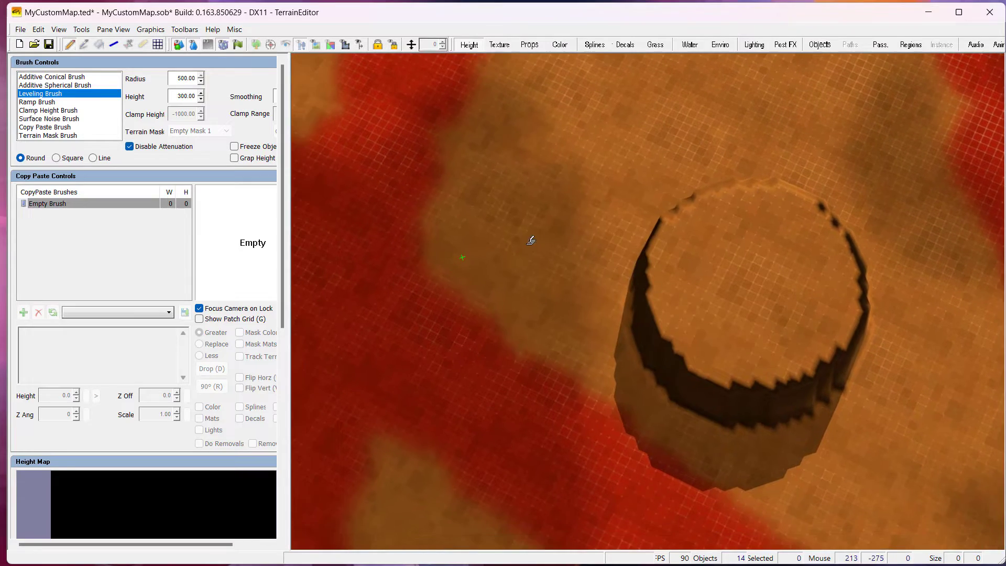
mouse_move(545, 224)
left_mouse_down()
mouse_move(628, 238)
mouse_move(762, 325)
mouse_move(732, 338)
left_mouse_up()
mouse_move(732, 338)
middle_mouse_down()
mouse_move(712, 343)
mouse_move(589, 264)
middle_mouse_up()
mouse_move(588, 265)
right_mouse_down()
mouse_move(667, 404)
mouse_move(736, 438)
right_mouse_up()
mouse_move(690, 238)
left_mouse_down()
mouse_move(731, 283)
mouse_move(773, 293)
mouse_move(802, 274)
mouse_move(775, 307)
mouse_move(785, 139)
mouse_move(743, 307)
left_mouse_up()
right_click_drag(743, 306, 699, 137)
middle_click_drag(698, 137, 788, 173)
mouse_move(787, 173)
right_mouse_down()
mouse_move(490, 50)
mouse_move(472, 376)
right_mouse_up()
mouse_move(472, 377)
left_mouse_down()
mouse_move(534, 319)
mouse_move(628, 152)
mouse_move(802, 325)
left_mouse_up()
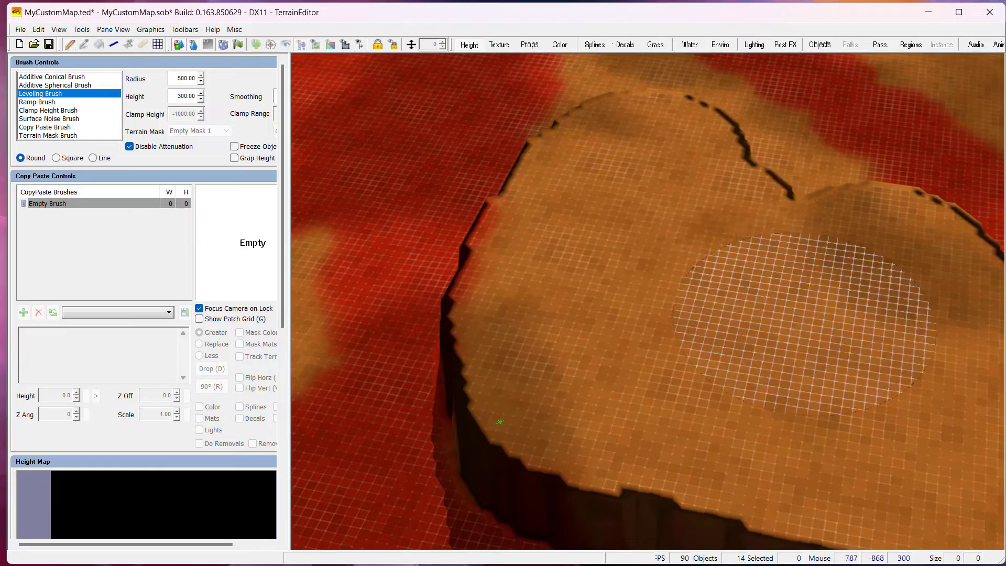
left_click_drag(712, 159, 650, 147)
mouse_move(689, 395)
right_mouse_down()
mouse_move(699, 344)
mouse_move(828, 171)
right_mouse_up()
mouse_move(838, 225)
middle_mouse_down()
mouse_move(725, 135)
mouse_move(498, 136)
mouse_move(651, 226)
mouse_move(774, 268)
middle_mouse_up()
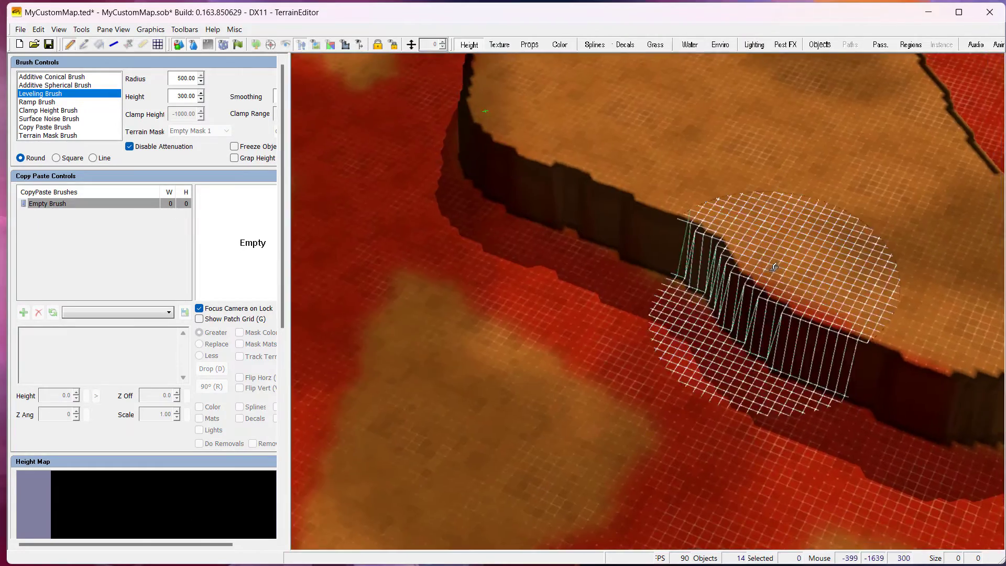
middle_click_drag(709, 262, 751, 223)
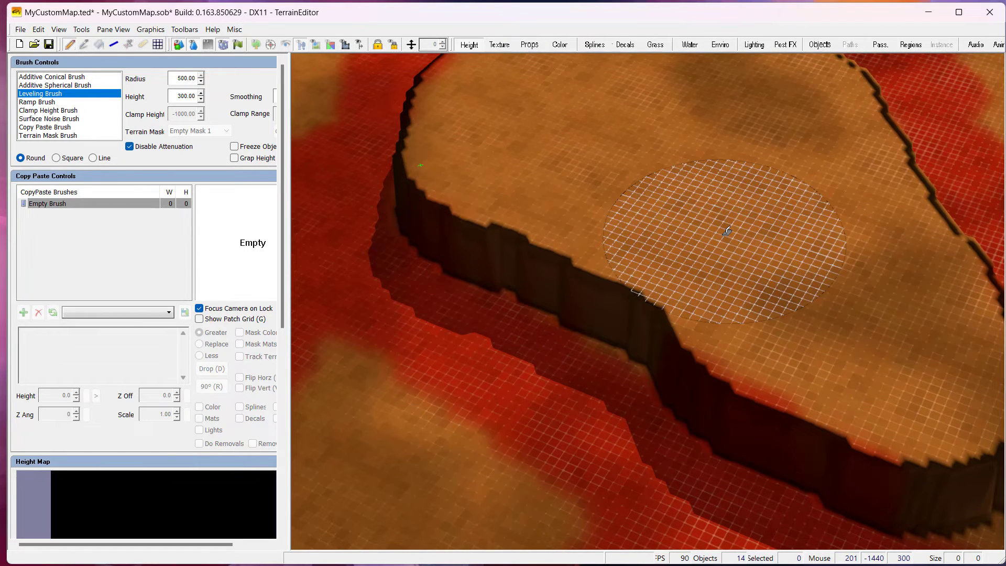
Undo all the trial leveling strokes on the unpainted area between the red paths.
key("ctrl+z")
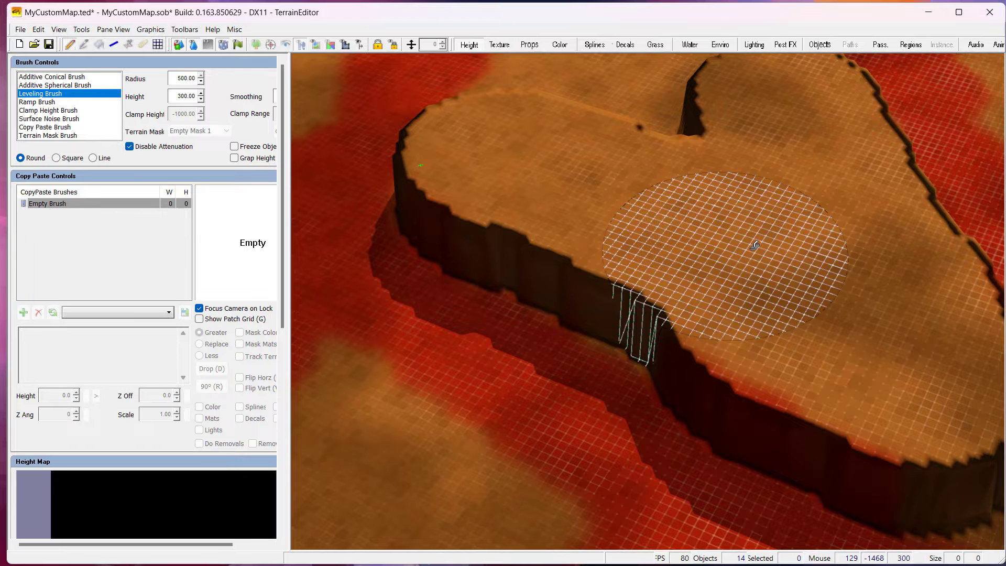
key("ctrl+z")
key("ctrl+z")
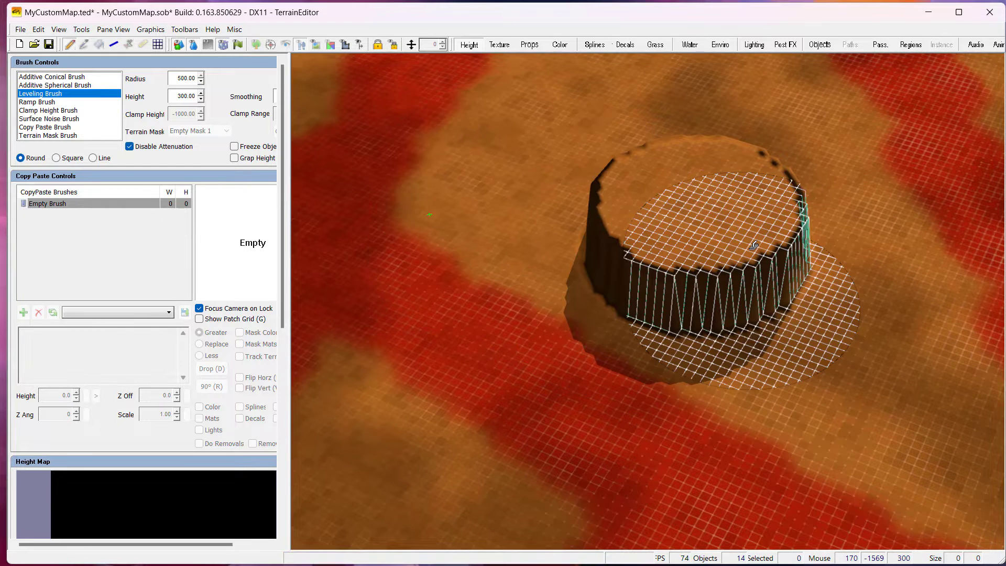
key("ctrl+z")
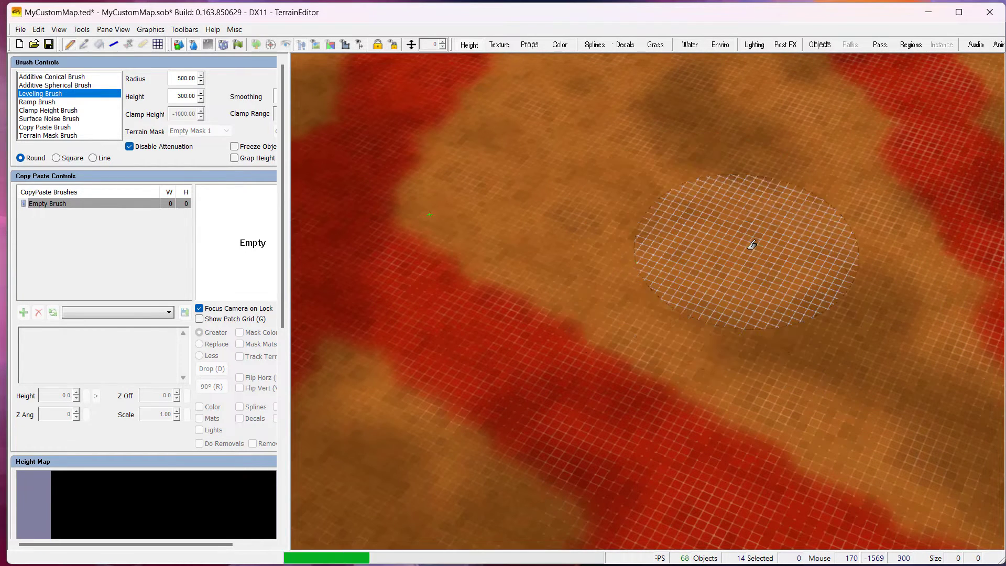
Set the height map's minimum and maximum height to 300 and apply it to the whole terrain.
right_click_drag(702, 272, 597, 241)
scroll(578, 299, "down", 2)
right_click_drag(578, 299, 499, 323)
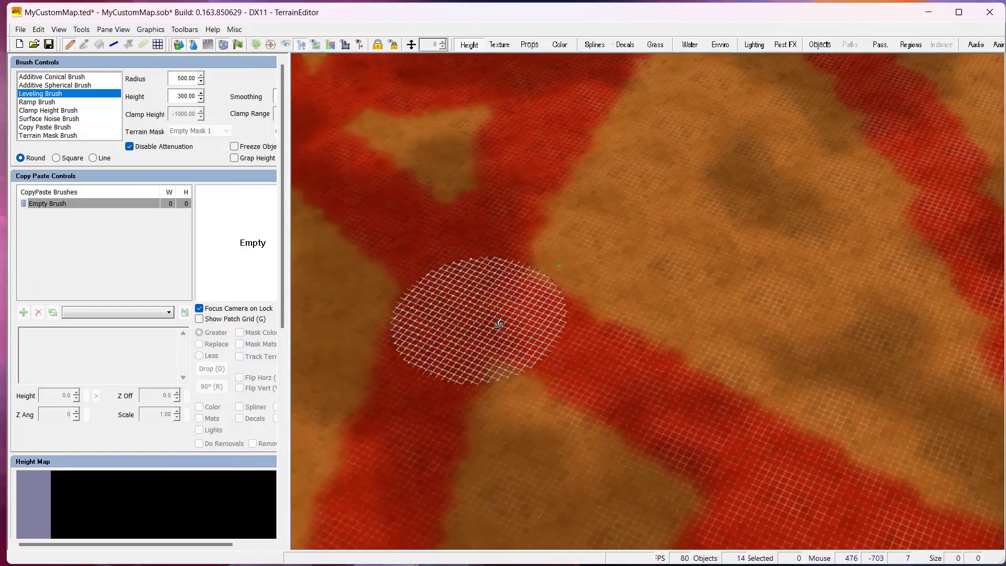
middle_click_drag(499, 323, 601, 267)
left_click_drag(288, 108, 329, 331)
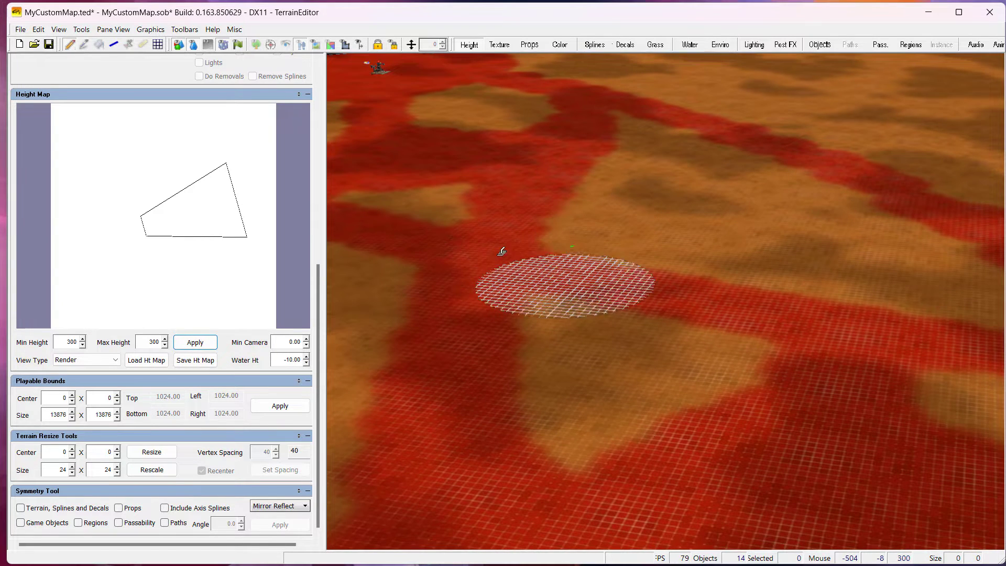
mouse_move(564, 286)
right_mouse_down()
mouse_move(492, 231)
mouse_move(877, 467)
mouse_move(456, 155)
mouse_move(532, 492)
mouse_move(354, 513)
mouse_move(910, 63)
mouse_move(872, 72)
right_mouse_up()
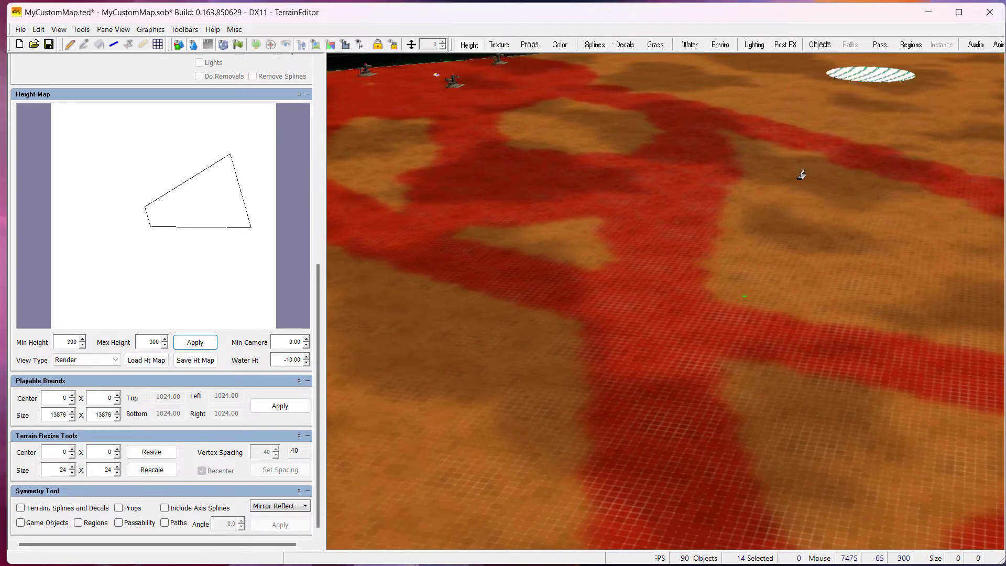
left_click_drag(673, 222, 608, 213)
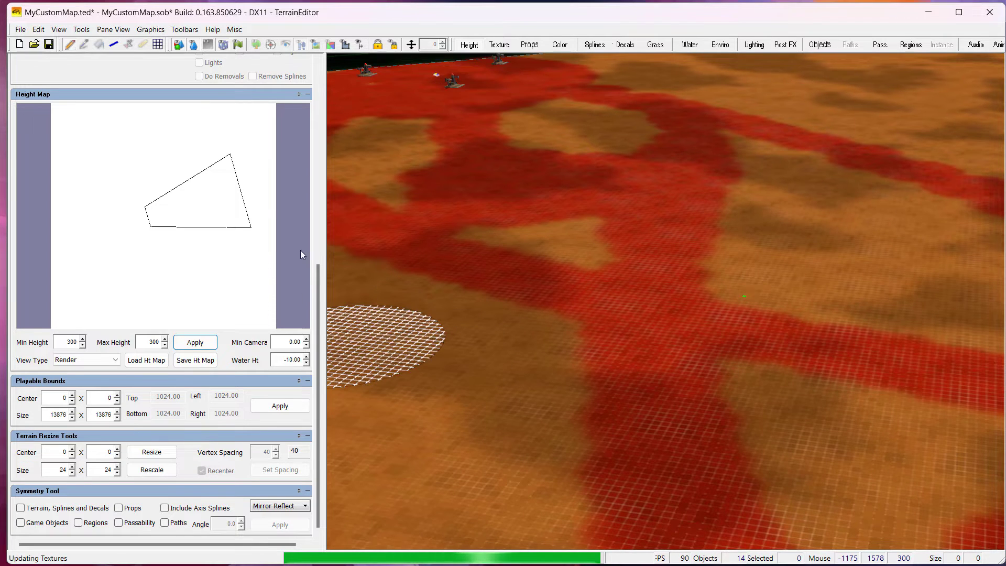
Set the Leveling Brush's height to 0 and reduce its radius to 342 to fit the width of the red paths.
scroll(320, 291, "up", 10)
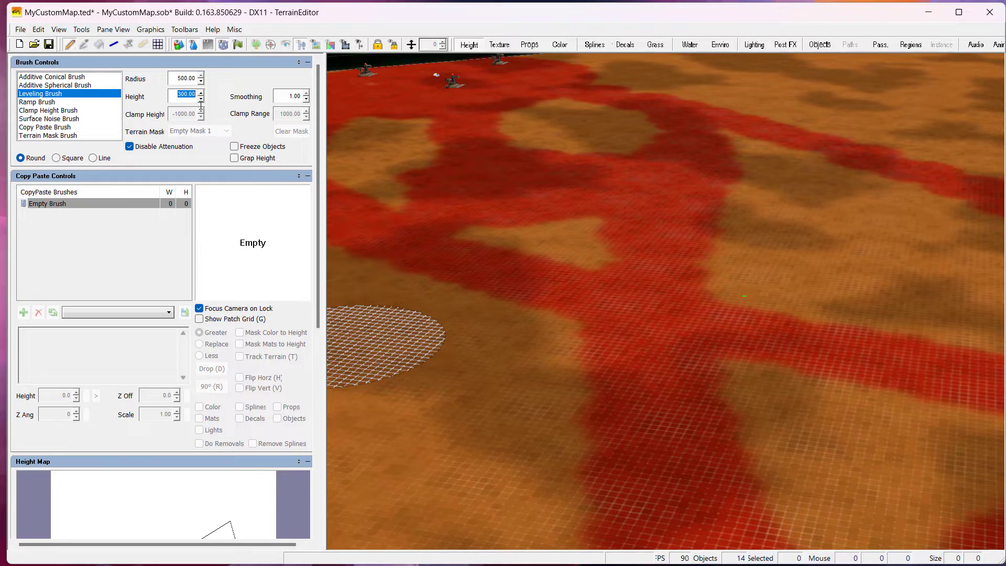
mouse_move(648, 288)
middle_mouse_down()
mouse_move(651, 242)
mouse_move(638, 450)
middle_mouse_up()
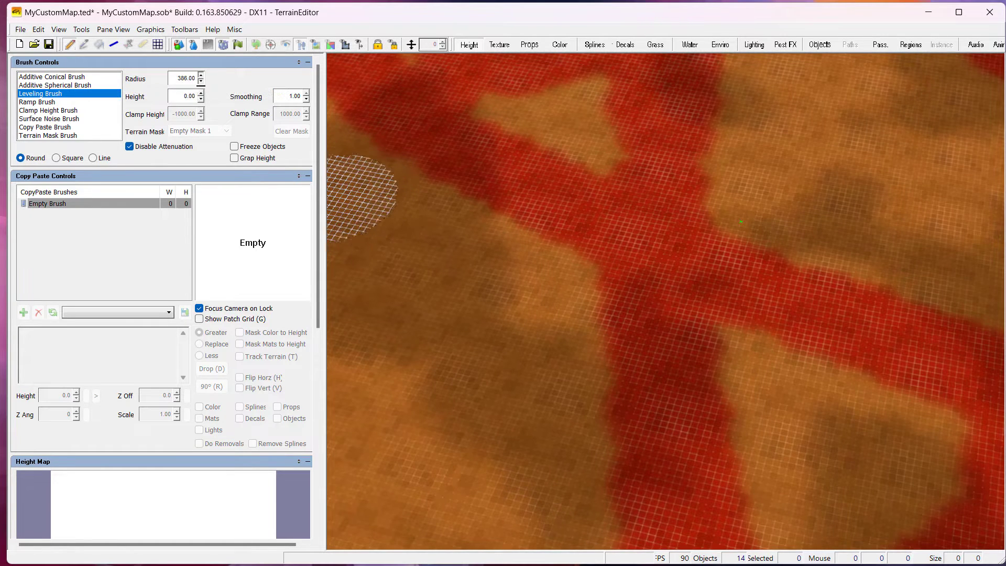
scroll(695, 382, "down", 7)
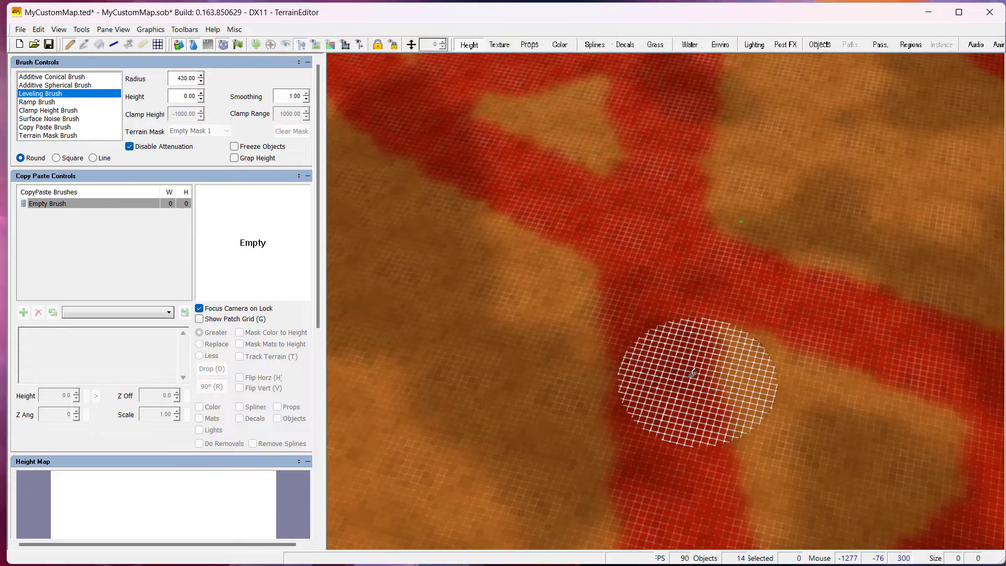
scroll(668, 372, "up", 1)
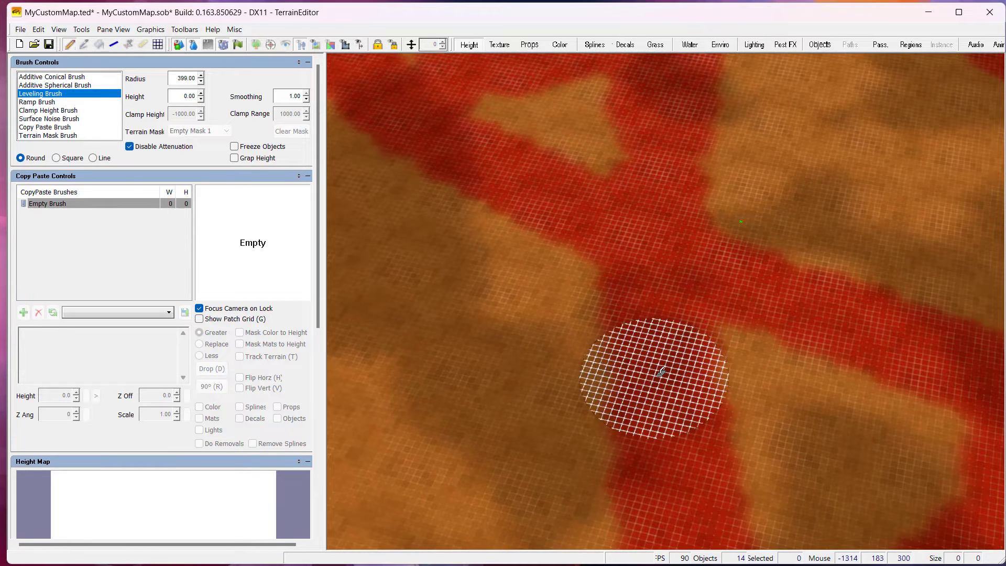
mouse_move(584, 286)
right_mouse_down()
mouse_move(622, 429)
mouse_move(628, 325)
right_mouse_up()
scroll(629, 259, "down", 3)
Lower the red path beside the central crossing and the wide red clearing it leads to down to height 0.
left_click(615, 183)
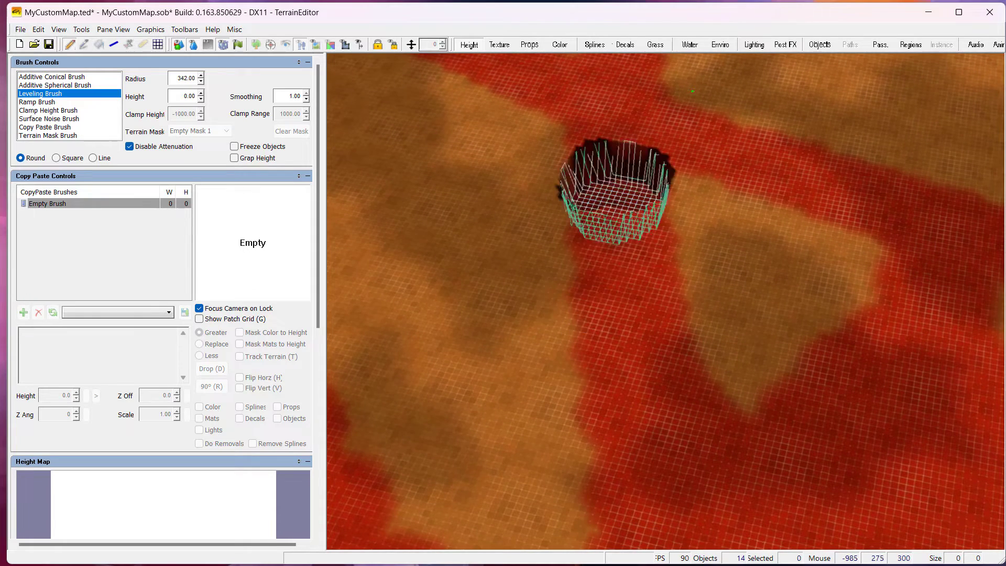
mouse_move(615, 191)
left_mouse_down()
mouse_move(623, 314)
mouse_move(688, 500)
left_mouse_up()
mouse_move(752, 487)
right_mouse_down()
mouse_move(731, 422)
mouse_move(689, 377)
right_mouse_up()
mouse_move(676, 343)
left_mouse_down()
mouse_move(759, 299)
mouse_move(875, 281)
mouse_move(920, 385)
mouse_move(901, 459)
mouse_move(718, 406)
mouse_move(845, 368)
mouse_move(814, 417)
left_mouse_up()
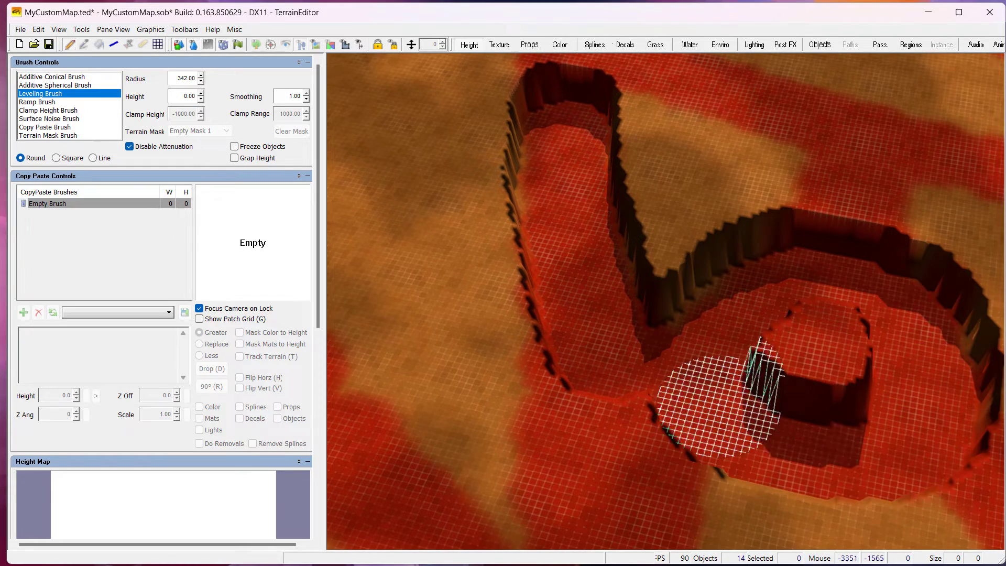
right_click_drag(759, 370, 832, 241)
Carve the remaining red areas and connecting paths down to height 0, including the long outer path.
mouse_move(672, 228)
left_mouse_down()
mouse_move(662, 286)
mouse_move(691, 442)
mouse_move(727, 296)
mouse_move(725, 467)
mouse_move(727, 288)
left_mouse_up()
mouse_move(749, 516)
right_mouse_down()
mouse_move(757, 480)
mouse_move(621, 373)
right_mouse_up()
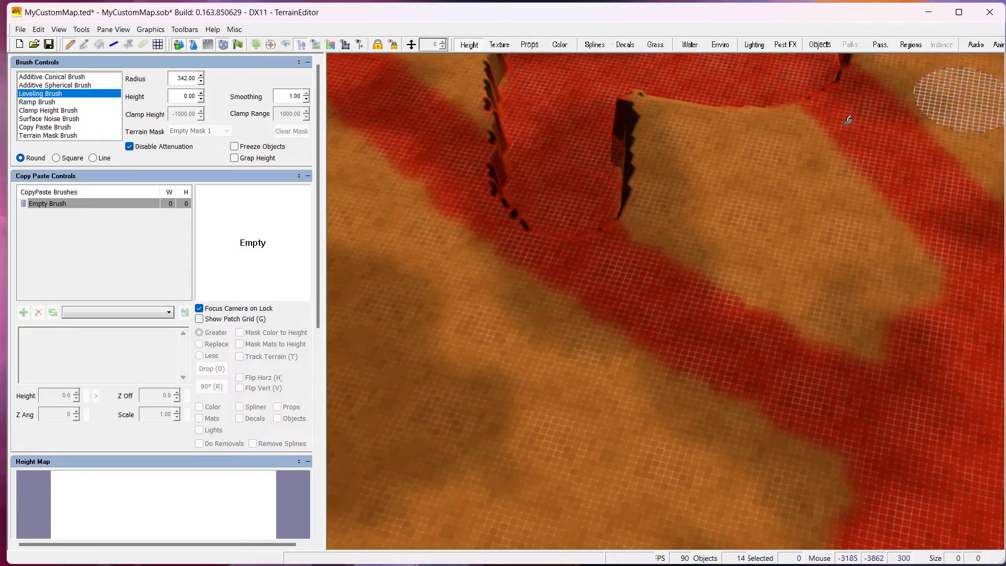
left_click_drag(575, 224, 582, 256)
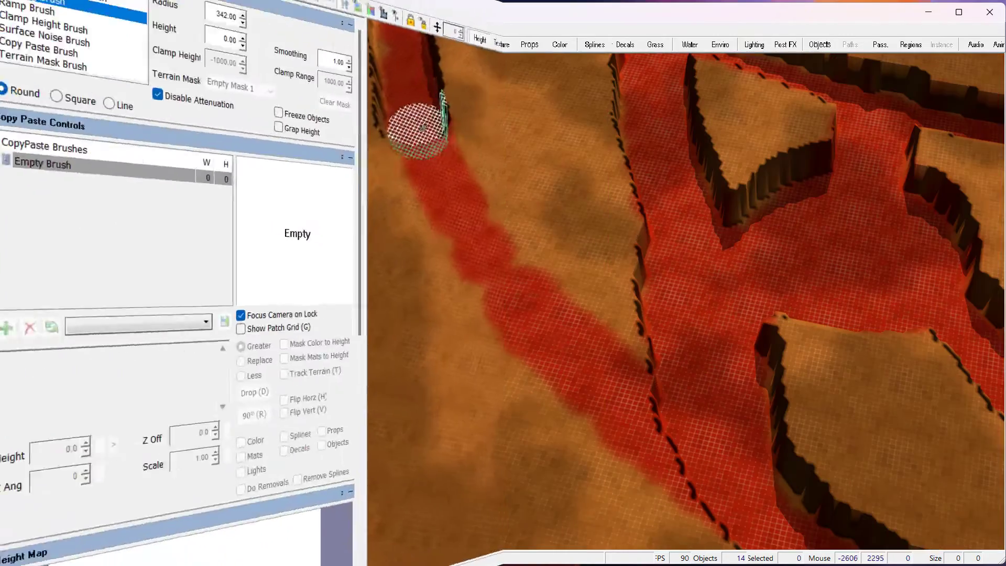
mouse_move(403, 138)
left_mouse_down()
mouse_move(449, 236)
mouse_move(541, 334)
left_mouse_up()
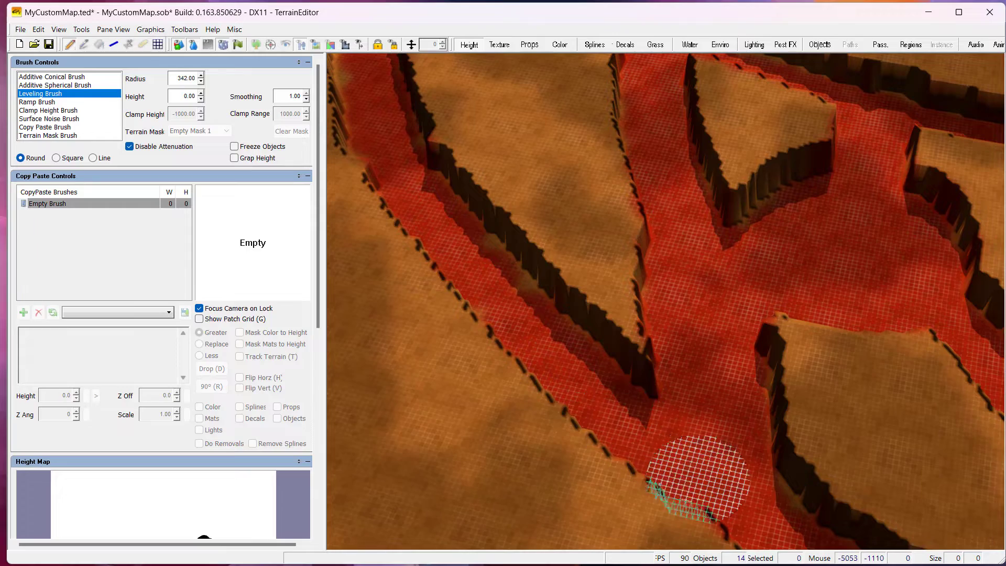
Examine the carved network of paths and clearings across the map from one start position to the other.
mouse_move(974, 427)
right_mouse_down()
mouse_move(903, 364)
mouse_move(911, 335)
right_mouse_up()
scroll(726, 285, "down", 4)
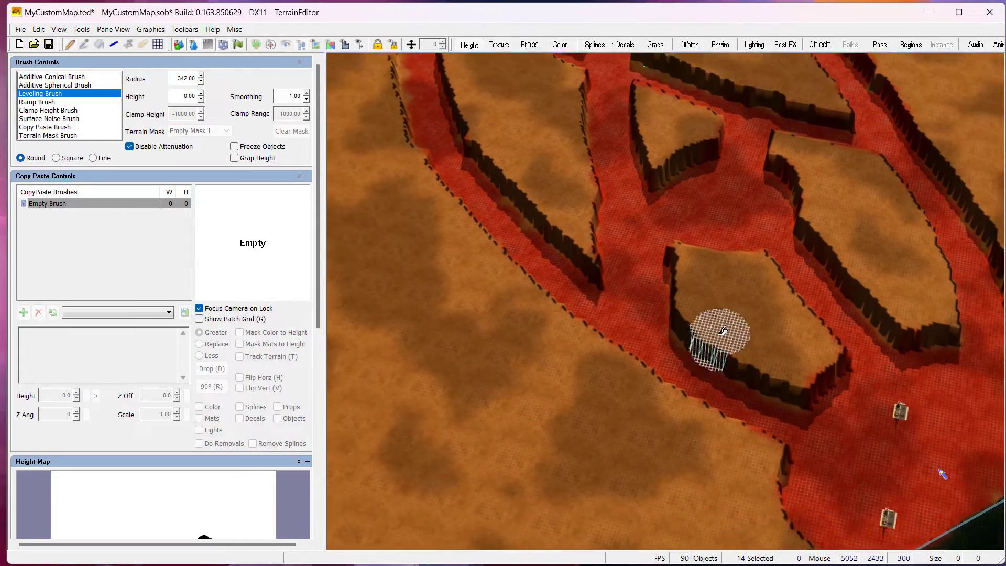
scroll(723, 331, "down", 2)
right_click_drag(707, 118, 725, 237)
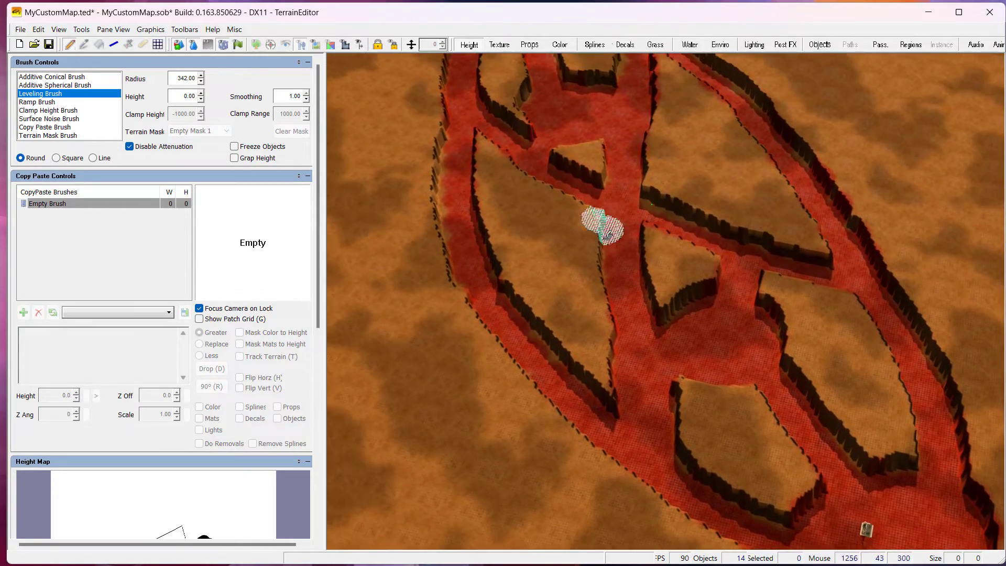
scroll(602, 262, "down", 1)
scroll(600, 285, "down", 2)
right_click_drag(543, 191, 542, 257)
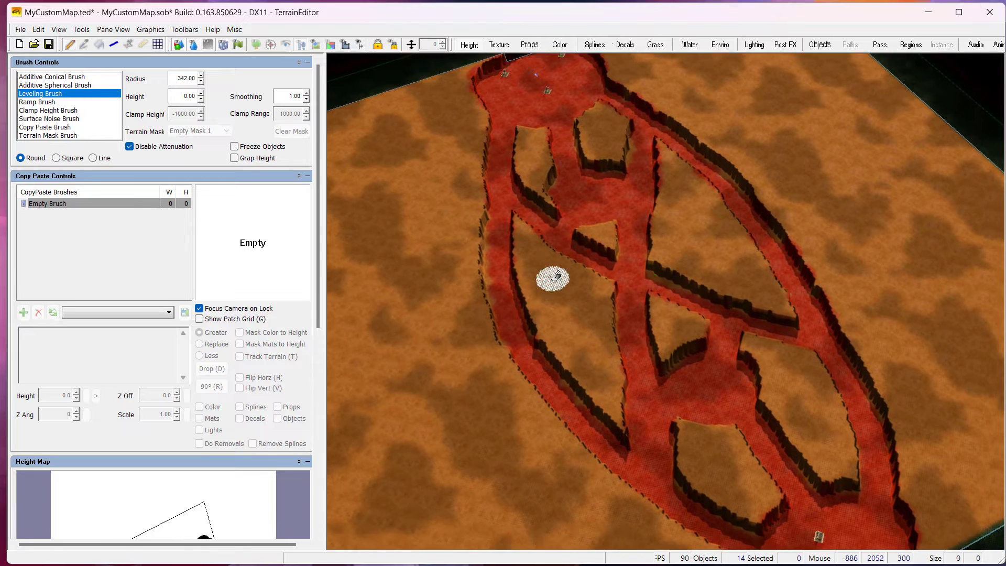
right_click_drag(491, 152, 546, 211)
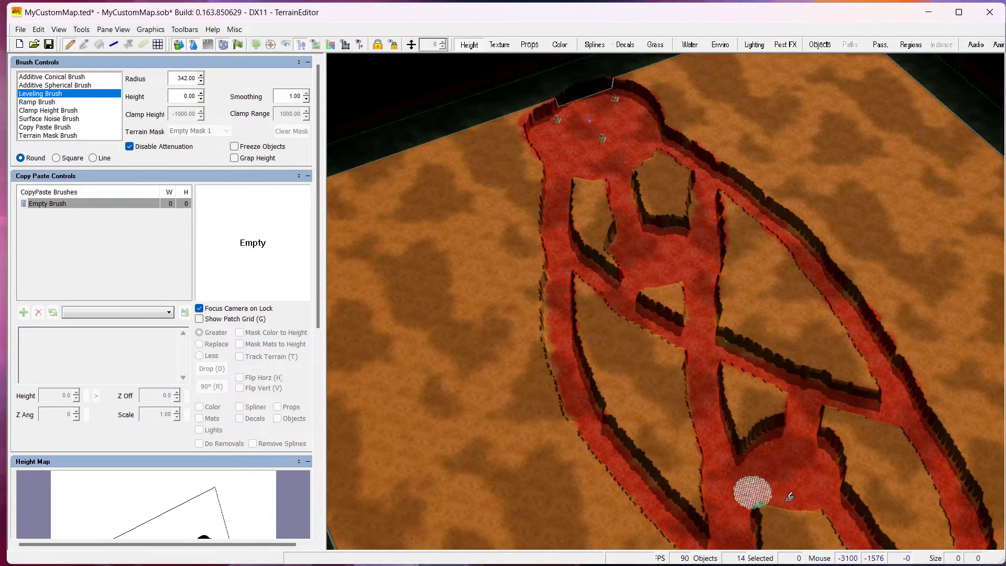
Switch to object placement and place five RESOURCE_OBJECT_00 objects in the first carved clearing.
scroll(801, 420, "up", 5)
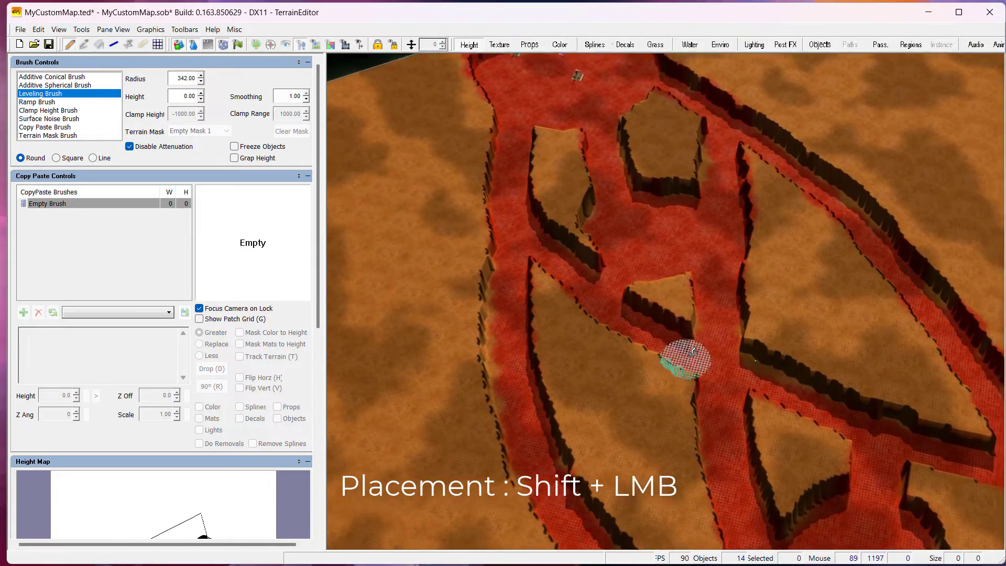
scroll(670, 341, "up", 5)
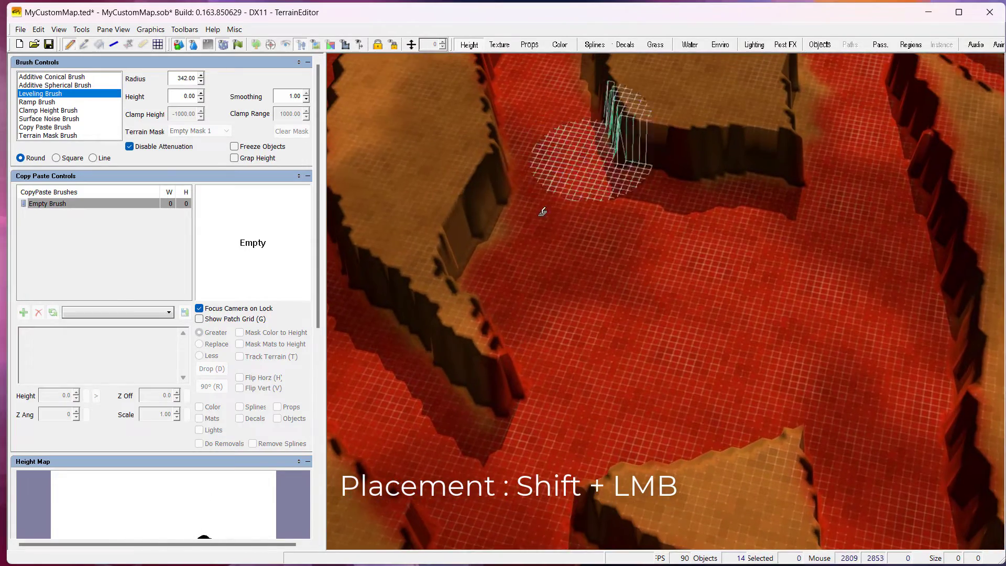
left_click(819, 45)
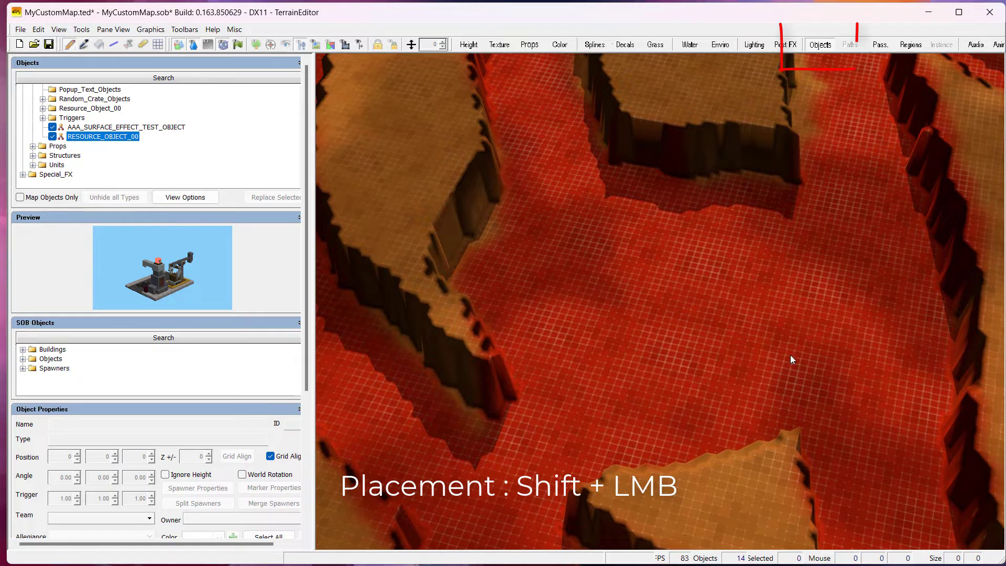
left_click(635, 344, "shift")
left_click(563, 394, "shift")
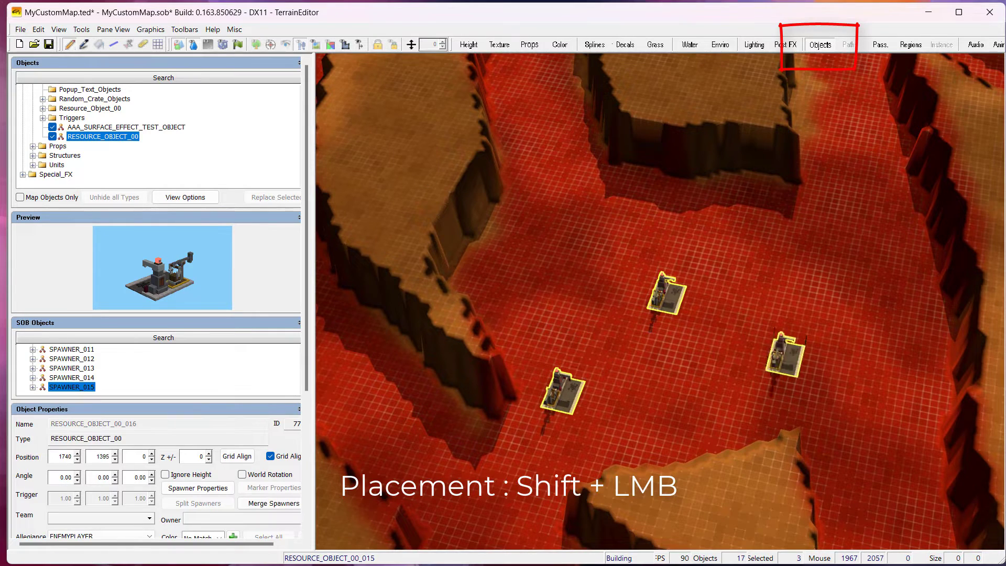
Place five more RESOURCE_OBJECT_00 objects spread across the opposite carved clearing.
right_click_drag(653, 181, 796, 379)
left_click(592, 439, "shift")
left_click(550, 401, "shift")
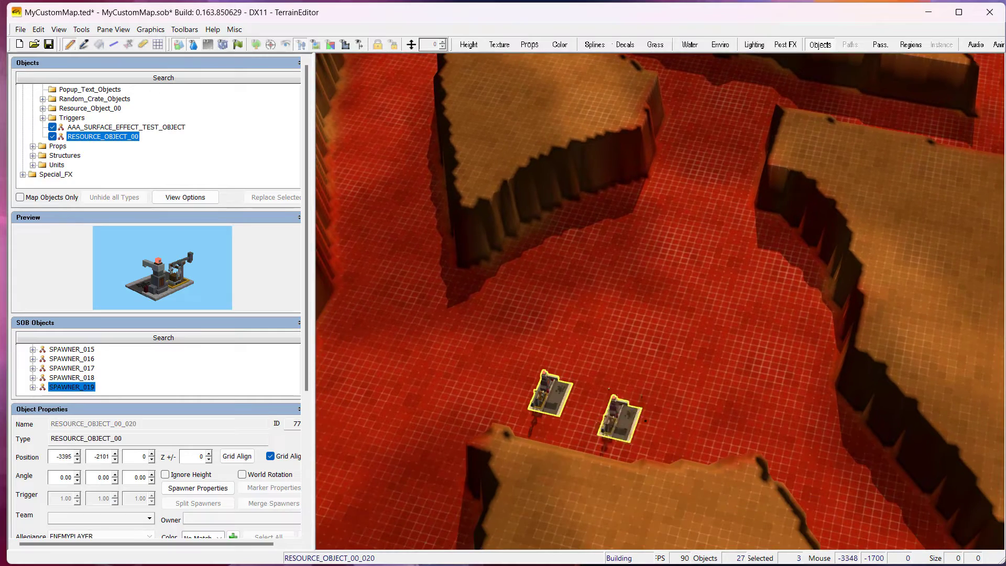
left_click_drag(603, 239, 583, 229)
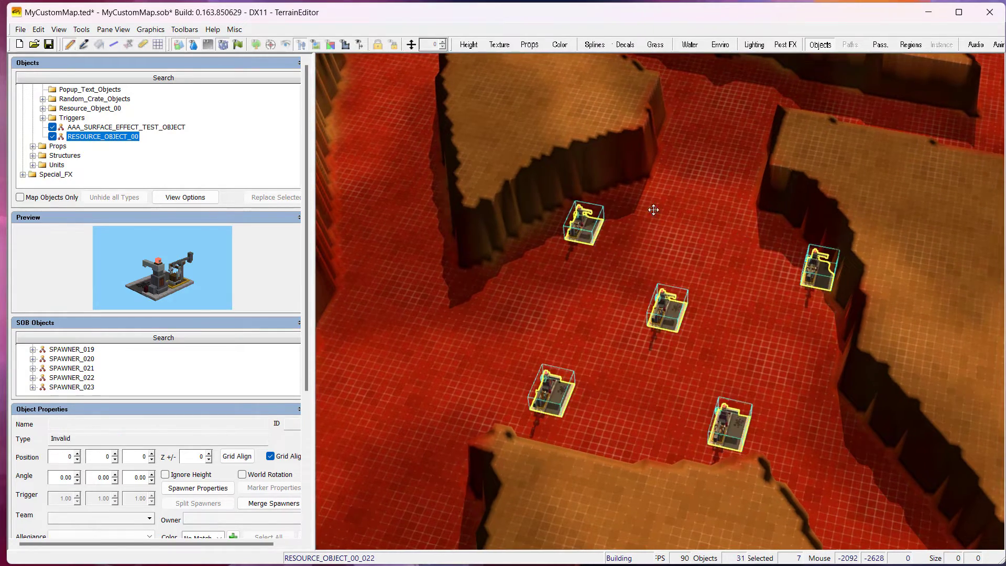
Check the placed resource objects in the clearings and the neighbouring start area.
right_click_drag(653, 211, 559, 118)
scroll(623, 175, "down", 4)
right_click_drag(623, 175, 740, 313)
middle_click_drag(741, 313, 708, 298)
scroll(689, 325, "down", 3)
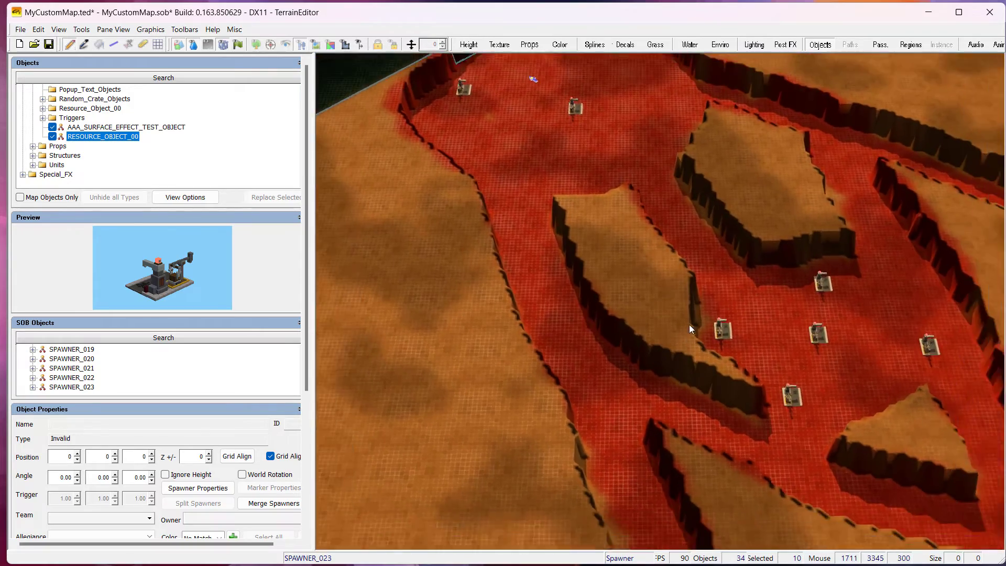
mouse_move(689, 324)
right_mouse_down()
mouse_move(734, 258)
mouse_move(581, 68)
right_mouse_up()
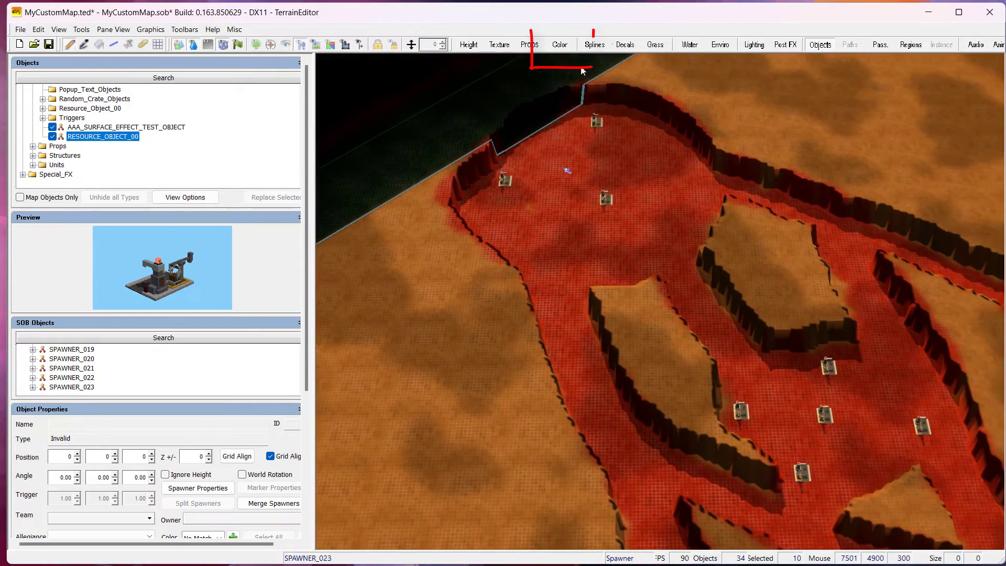
Switch to terrain vertex color painting and set the vertex color to white (255, 255, 255).
left_click(560, 46)
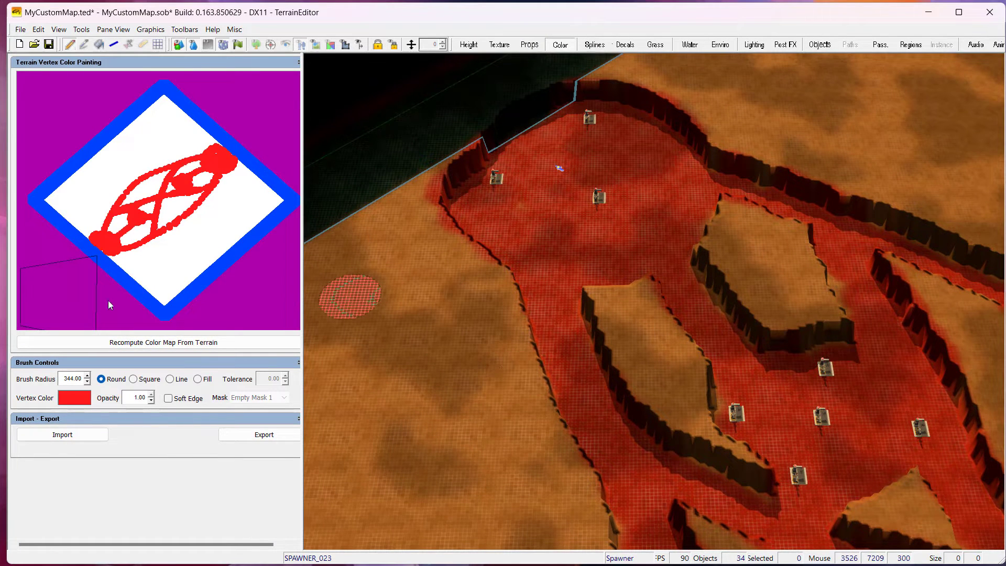
left_click(75, 400)
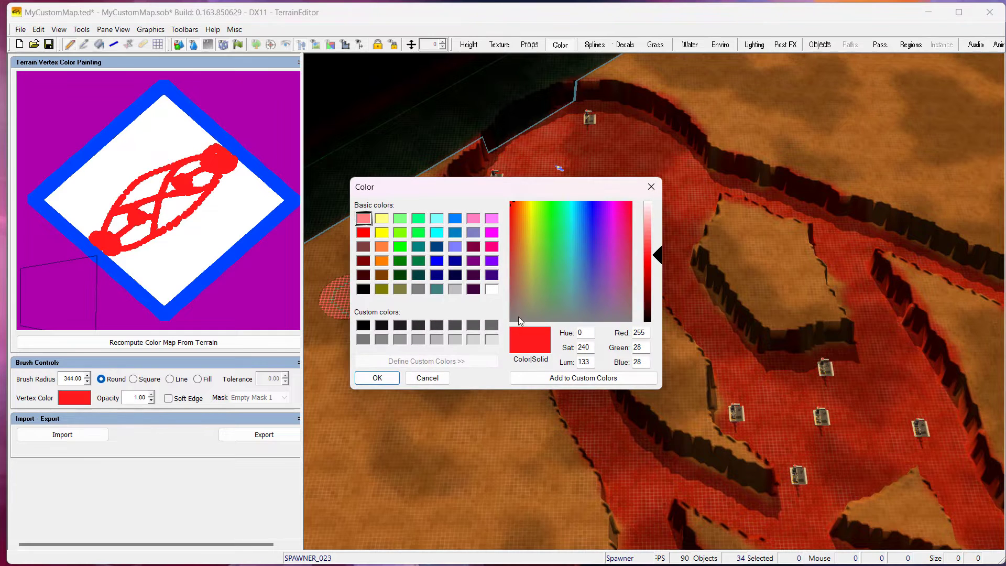
left_click_drag(648, 253, 654, 205)
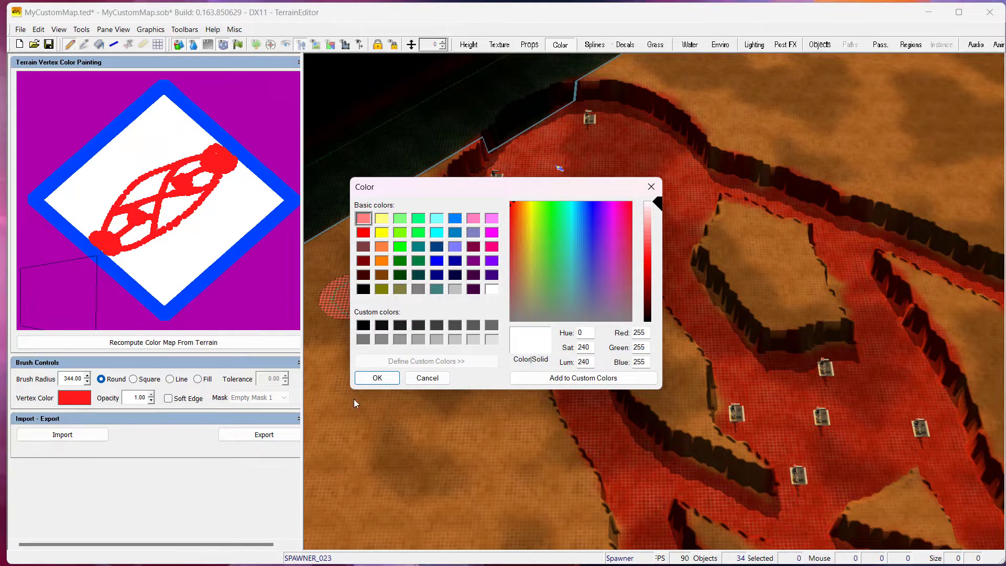
left_click(376, 385)
Paint white over the red guide color around the first start position and its adjoining paths.
mouse_move(561, 245)
left_mouse_down()
mouse_move(537, 286)
mouse_move(509, 254)
mouse_move(566, 236)
mouse_move(532, 250)
left_mouse_up()
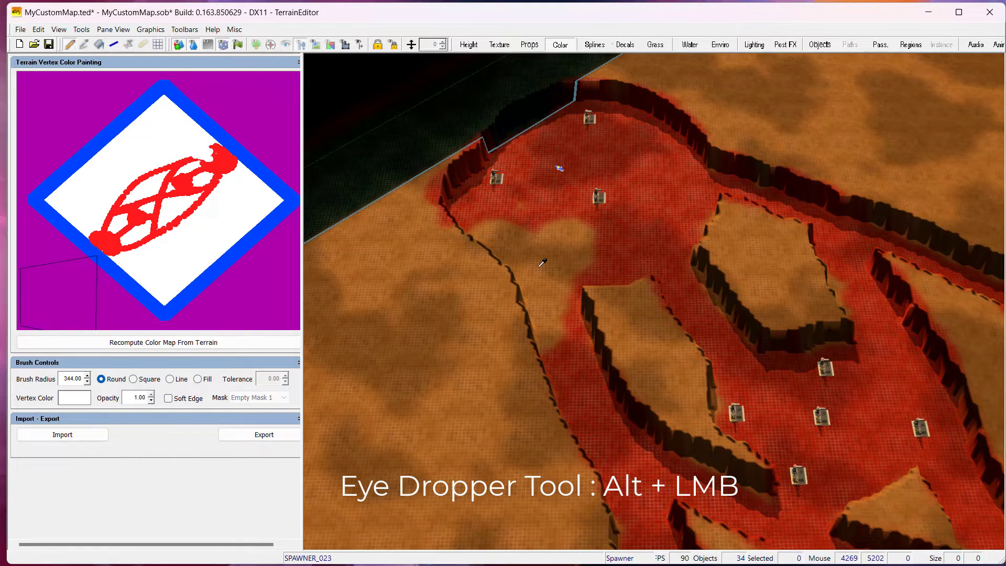
mouse_move(501, 311)
left_mouse_down()
mouse_move(579, 235)
mouse_move(597, 272)
mouse_move(609, 250)
mouse_move(662, 213)
mouse_move(570, 218)
mouse_move(534, 196)
mouse_move(549, 205)
mouse_move(565, 196)
left_mouse_up()
mouse_move(435, 230)
left_mouse_down("shift")
mouse_move(844, 472)
mouse_move(969, 507)
left_mouse_up("shift")
right_click_drag(611, 313, 687, 225)
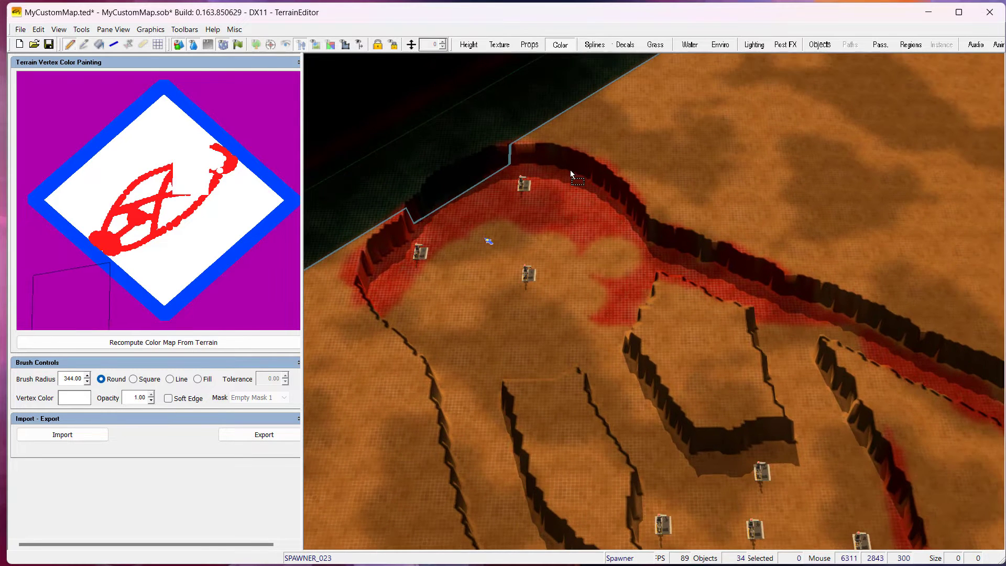
mouse_move(752, 309)
left_mouse_down("shift")
mouse_move(922, 336)
mouse_move(938, 429)
left_mouse_up("shift")
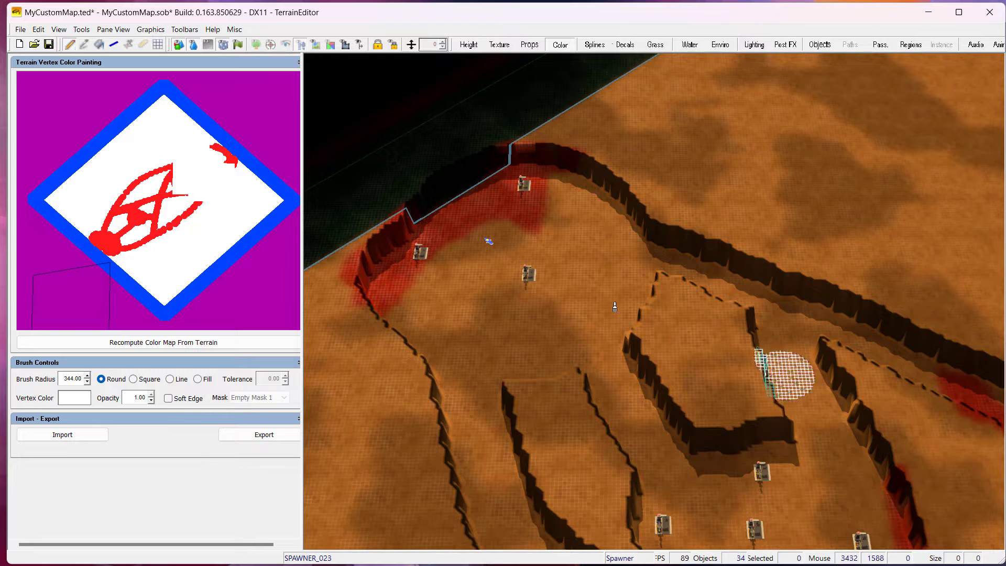
mouse_move(610, 259)
right_mouse_down()
mouse_move(521, 224)
mouse_move(505, 285)
right_mouse_up()
mouse_move(538, 378)
left_mouse_down()
mouse_move(548, 415)
mouse_move(545, 376)
mouse_move(523, 352)
mouse_move(546, 321)
mouse_move(608, 291)
mouse_move(676, 229)
mouse_move(626, 253)
mouse_move(558, 344)
mouse_move(725, 232)
mouse_move(682, 301)
left_mouse_up()
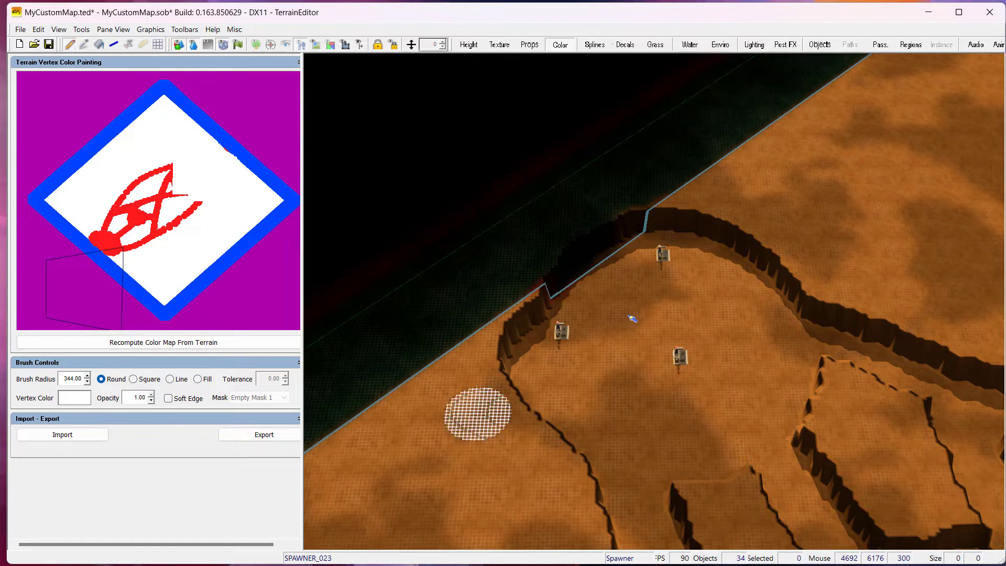
Paint over the remaining red paths and clearings in white, continuing through to the opposite start position.
mouse_move(645, 394)
right_mouse_down()
mouse_move(689, 469)
mouse_move(398, 426)
mouse_move(455, 420)
right_mouse_up()
left_click_drag(741, 435, 956, 542)
left_click_drag(658, 70, 979, 440)
right_click_drag(629, 299, 319, 96)
left_click_drag(855, 288, 925, 469)
right_click_drag(369, 236, 347, 240)
left_click_drag(386, 191, 914, 478)
right_click_drag(851, 184, 891, 187)
left_click_drag(514, 136, 906, 434)
right_click_drag(491, 321, 610, 378)
left_click_drag(578, 139, 765, 242)
right_click_drag(649, 324, 321, 312)
left_click_drag(448, 274, 798, 452)
mouse_move(676, 402)
left_mouse_down()
mouse_move(690, 467)
mouse_move(649, 455)
mouse_move(746, 489)
mouse_move(866, 386)
mouse_move(860, 325)
mouse_move(831, 314)
mouse_move(768, 420)
mouse_move(816, 313)
left_mouse_up()
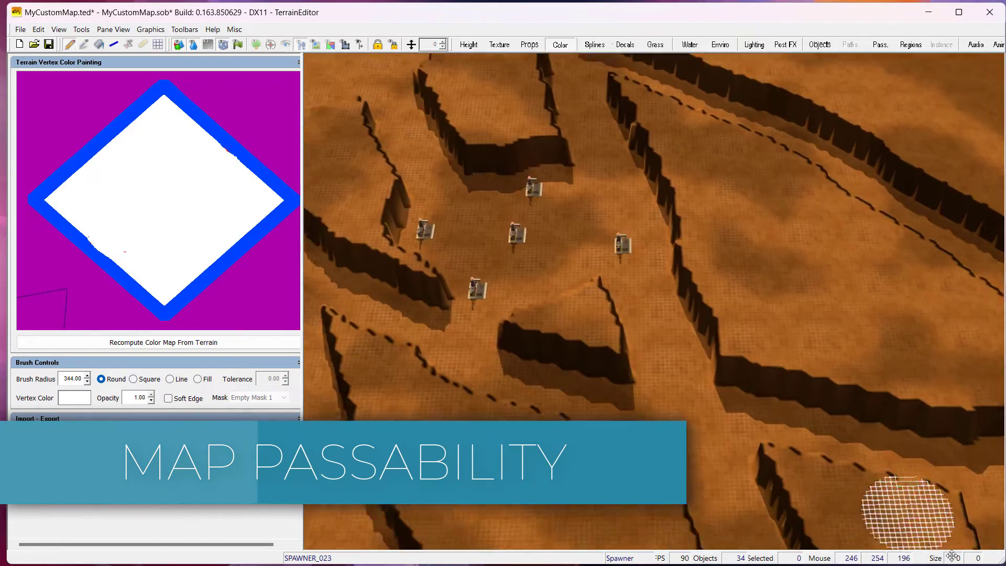
Switch to passability editing and examine the movement overlay along the carved cliffs at both ends of the map.
mouse_move(951, 555)
right_mouse_down()
mouse_move(952, 328)
mouse_move(969, 346)
right_mouse_up()
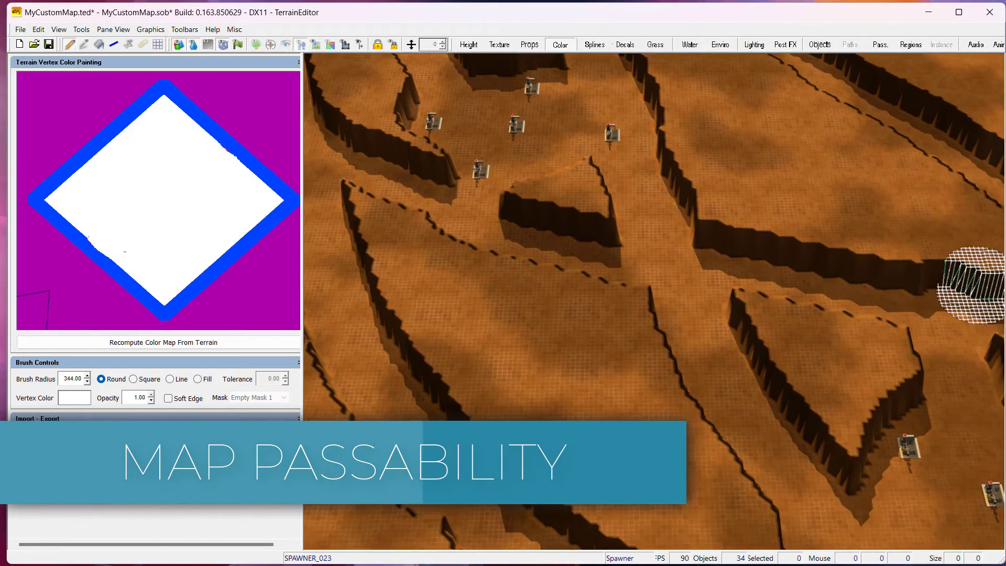
right_click_drag(345, 398, 435, 516)
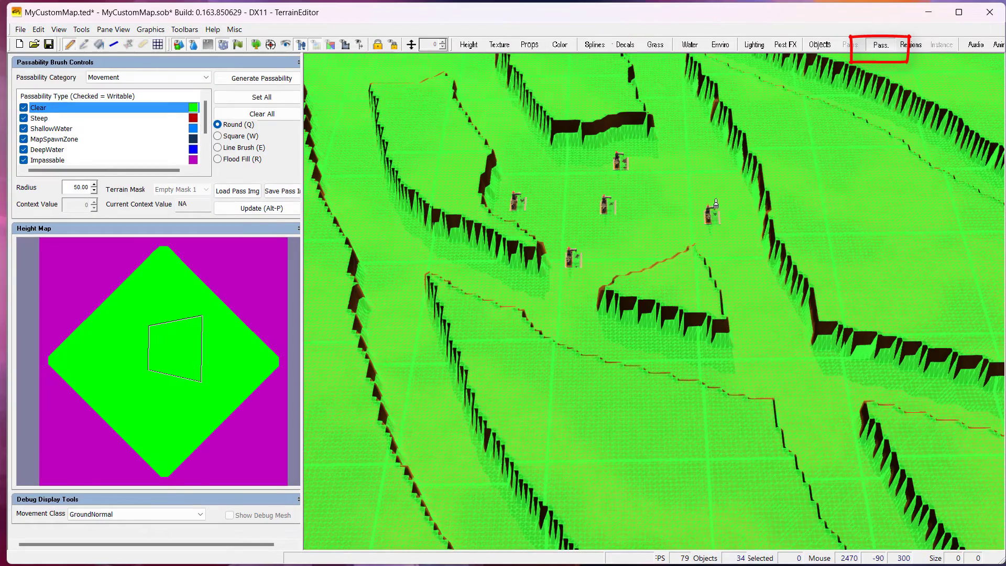
mouse_move(775, 237)
right_mouse_down()
mouse_move(623, 262)
mouse_move(601, 366)
mouse_move(425, 244)
mouse_move(447, 297)
mouse_move(538, 370)
right_mouse_up()
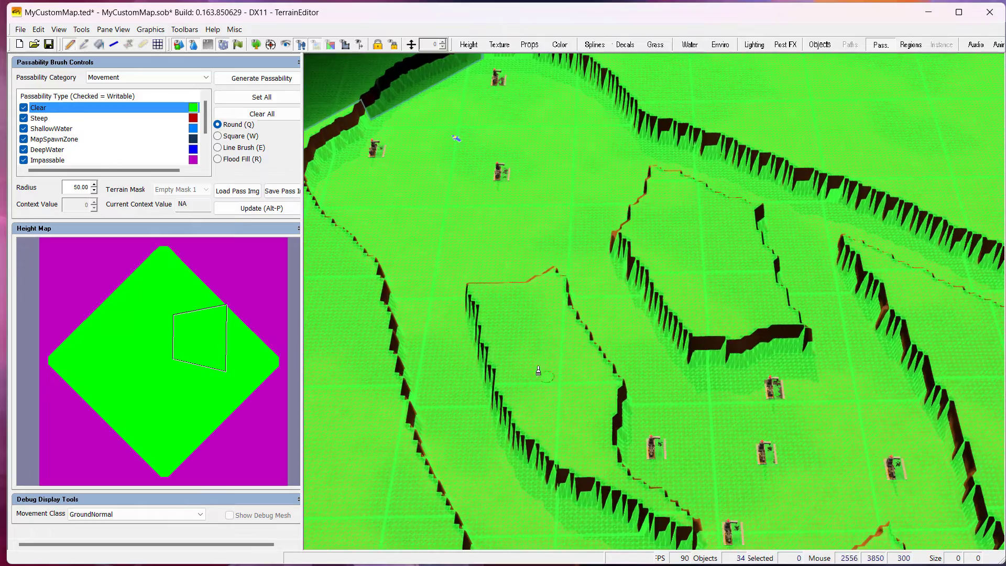
right_click_drag(691, 287, 505, 485)
scroll(504, 485, "up", 12)
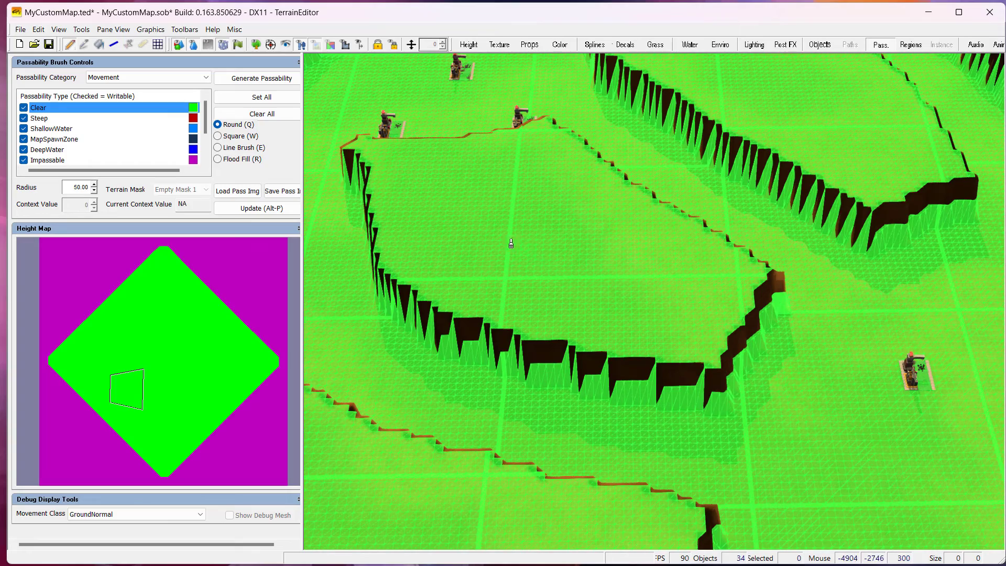
mouse_move(567, 249)
right_mouse_down()
mouse_move(532, 464)
mouse_move(571, 472)
right_mouse_up()
right_click_drag(731, 302, 544, 252)
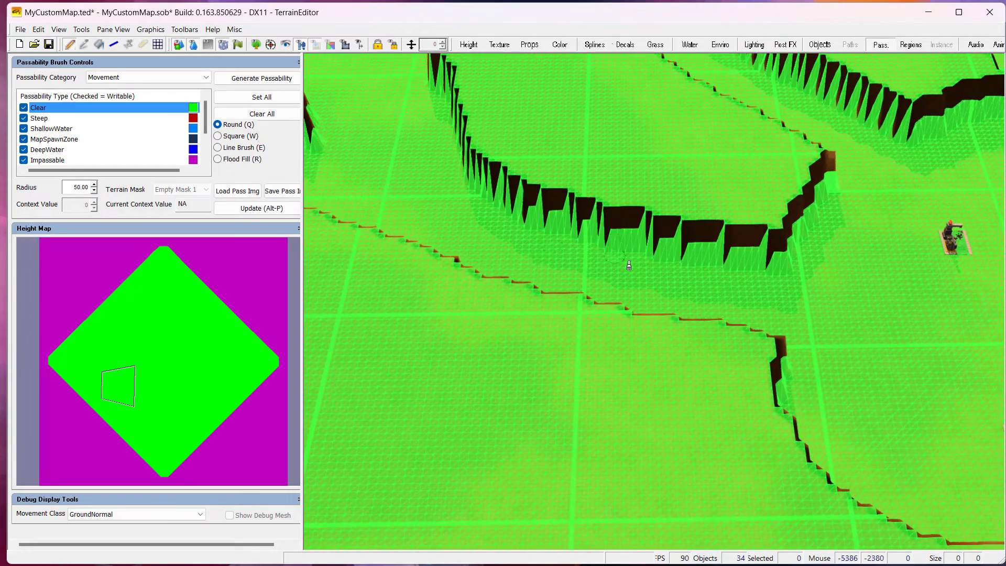
right_click_drag(629, 265, 668, 378)
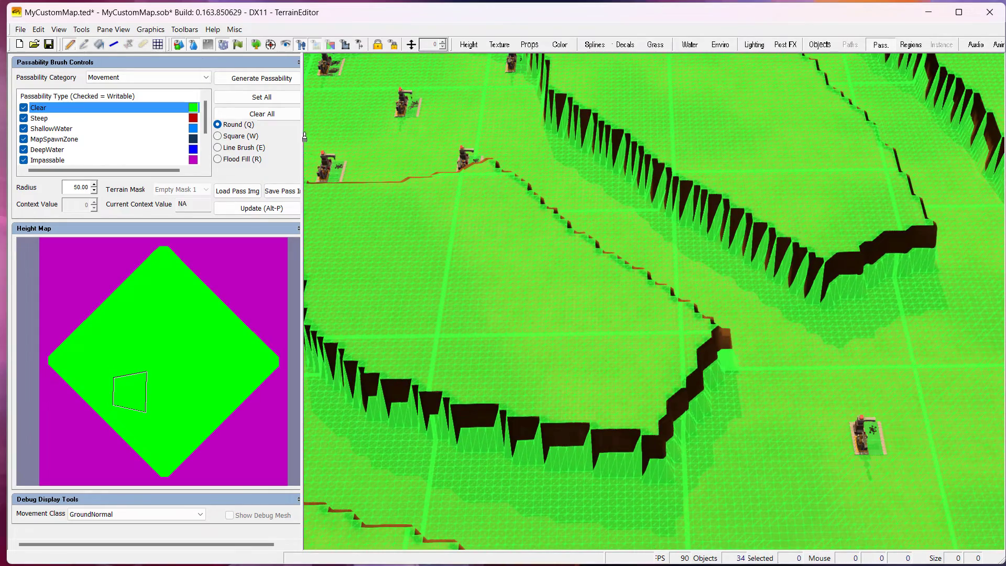
Generate movement passability, spawn zone and visibility for the map, with Cliff for high angles above 45.
left_click_drag(318, 141, 318, 141)
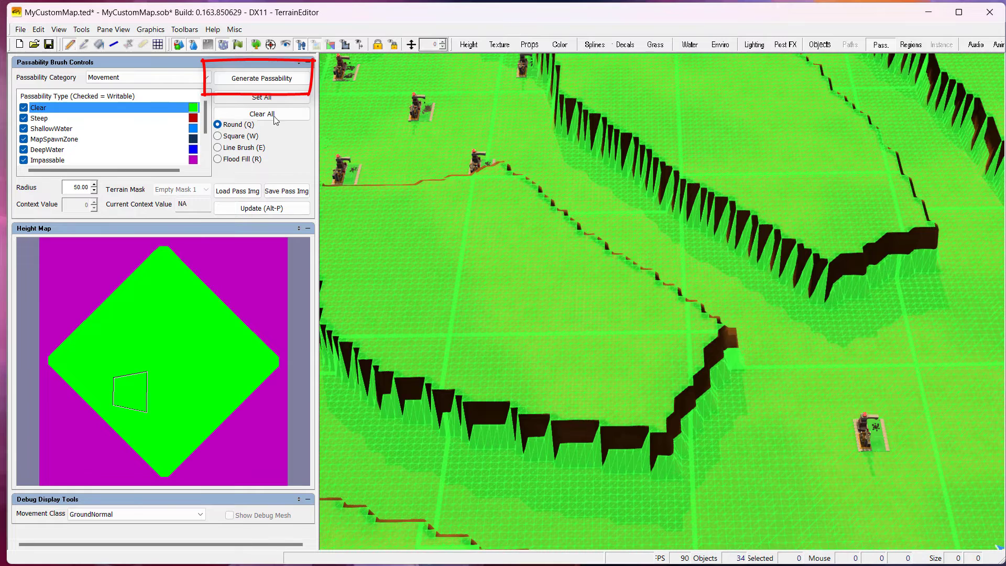
left_click(259, 80)
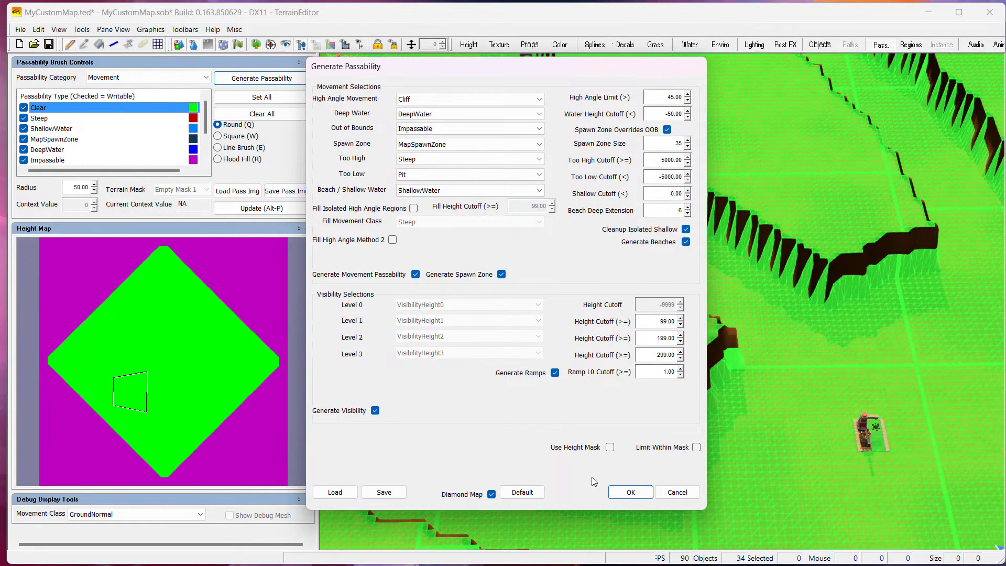
left_click(621, 492)
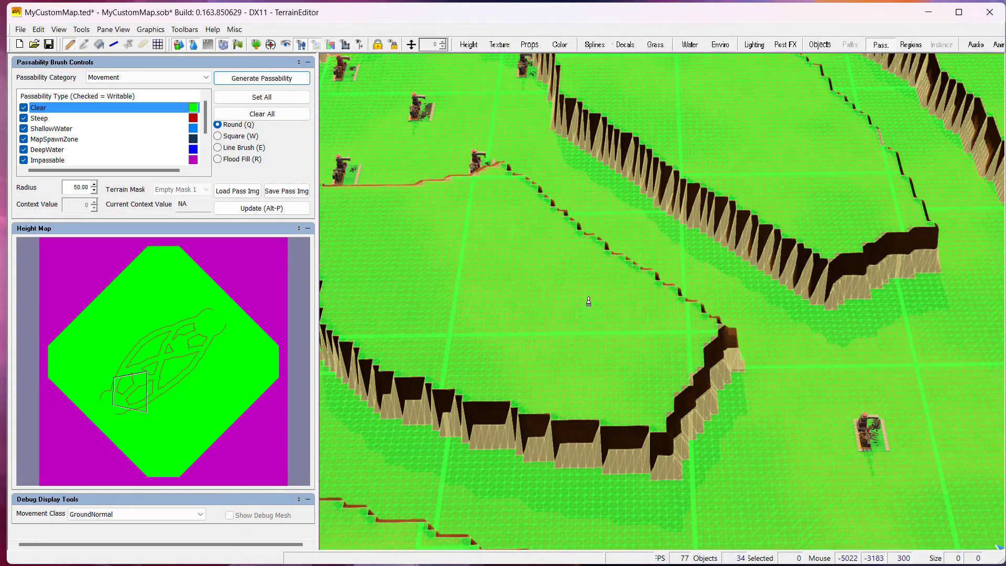
Examine the generated cliff passability along the walls and around the start area's rim for gaps.
right_click_drag(588, 302, 651, 333)
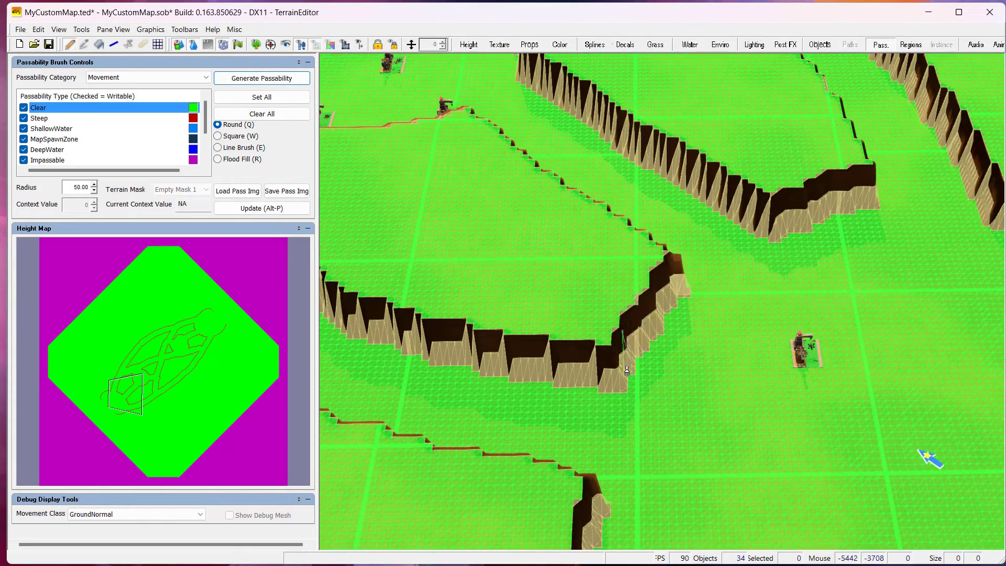
mouse_move(804, 268)
right_mouse_down()
mouse_move(576, 157)
mouse_move(554, 476)
mouse_move(835, 97)
mouse_move(542, 273)
mouse_move(819, 496)
mouse_move(593, 119)
mouse_move(561, 153)
mouse_move(534, 144)
right_mouse_up()
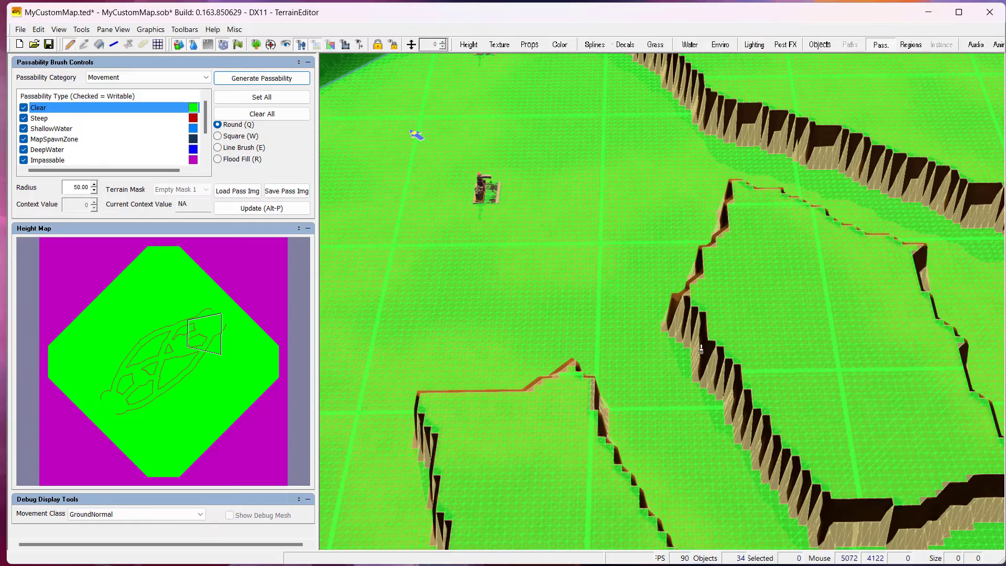
right_click_drag(701, 349, 702, 524)
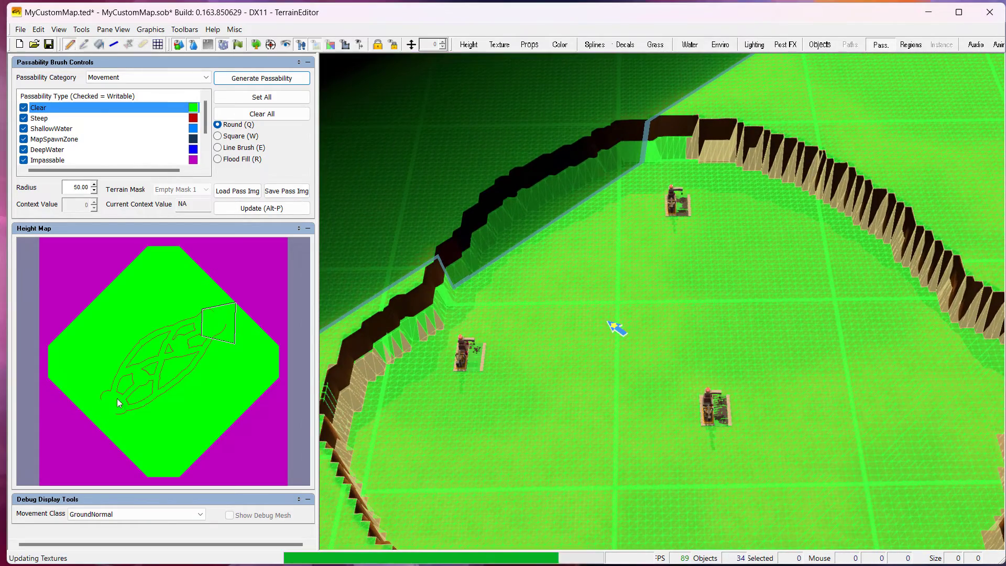
right_click_drag(568, 268, 518, 287)
scroll(548, 298, "up", 4)
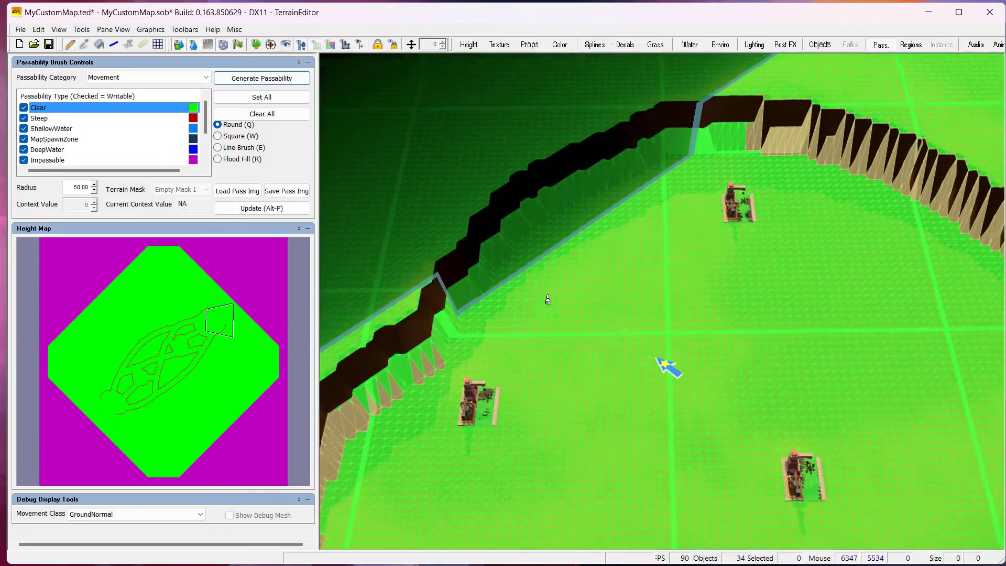
middle_click_drag(673, 335, 513, 290)
right_click_drag(390, 138, 435, 242)
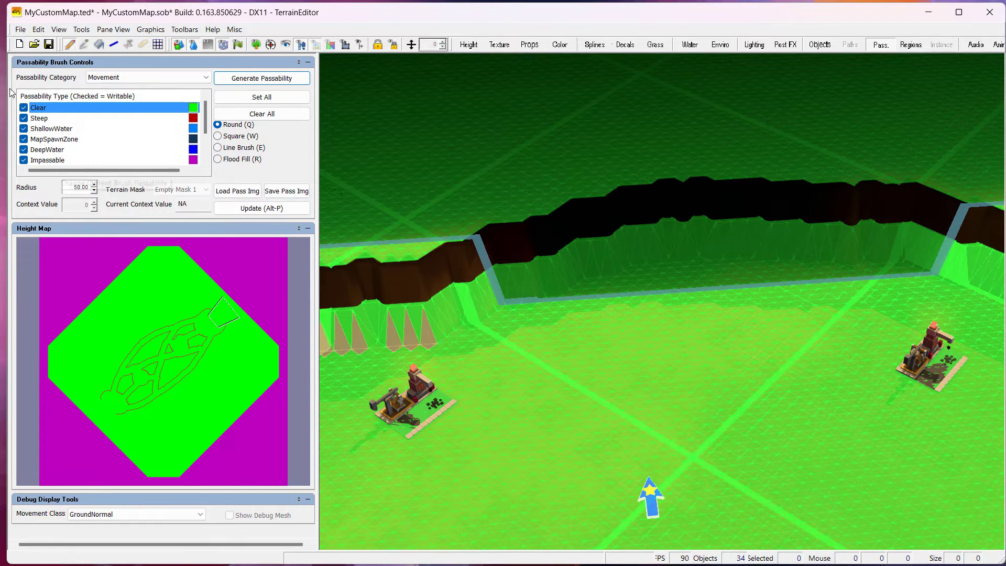
Paint Cliff passability with a brush radius of 50 over the unmarked walls around the start area.
scroll(73, 153, "down", 1)
left_click(37, 139)
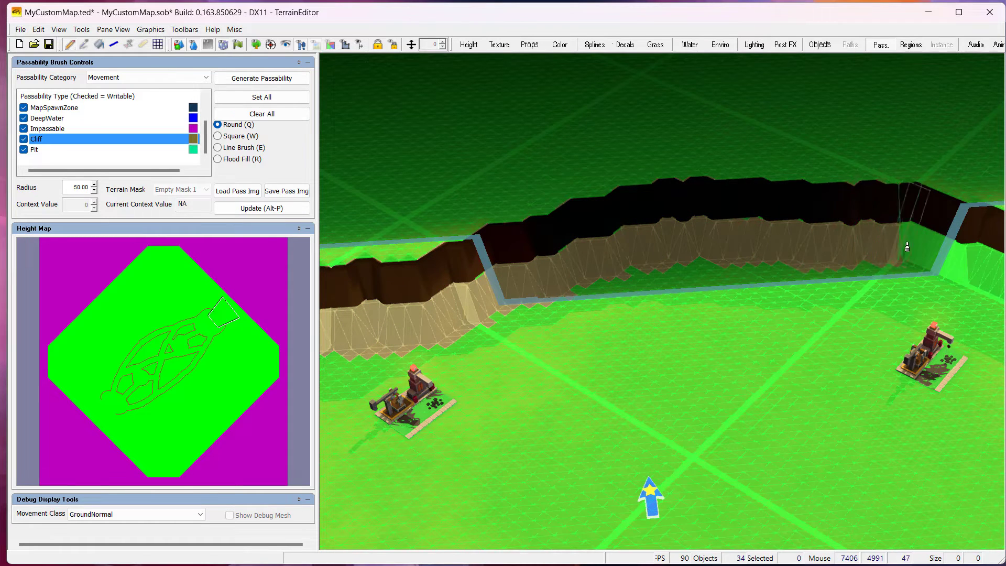
right_click_drag(798, 247, 583, 178)
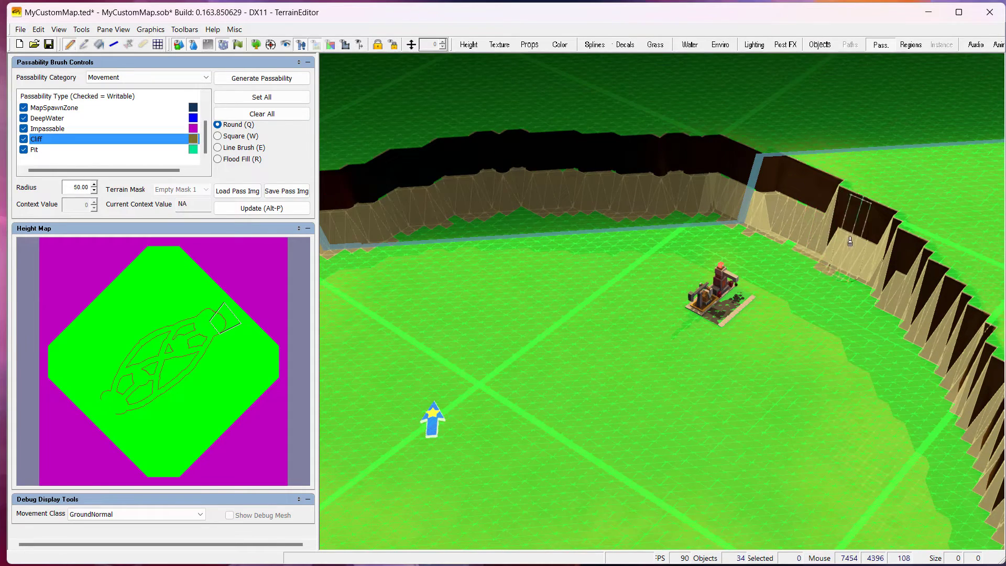
right_click_drag(848, 248, 384, 275)
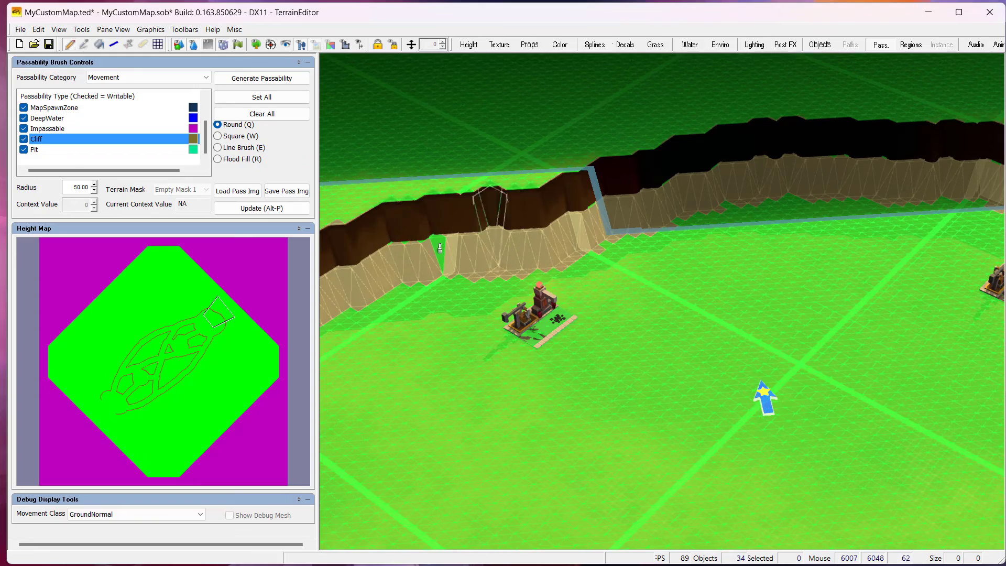
right_click_drag(477, 251, 363, 337)
Paint Cliff passability over the unmarked walls around the opposite start area.
middle_click_drag(544, 287, 620, 352)
scroll(620, 352, "down", 5)
middle_click_drag(728, 336, 973, 359)
right_click_drag(809, 390, 761, 80)
scroll(762, 79, "up", 5)
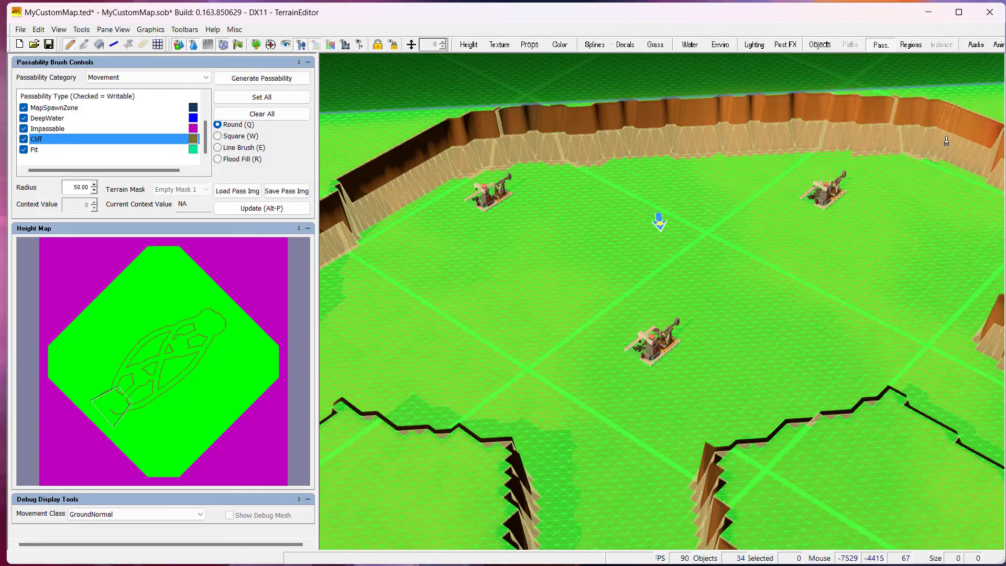
right_click_drag(804, 151, 710, 253)
middle_click_drag(737, 219, 932, 219)
middle_click_drag(793, 298, 602, 264)
Choose the Steep passability type and paint a large patch on top of the nearby plateau, using a brush radius of 130.
mouse_move(671, 299)
right_mouse_down()
mouse_move(678, 505)
mouse_move(663, 549)
mouse_move(673, 461)
right_mouse_up()
mouse_move(697, 205)
middle_mouse_down()
mouse_move(633, 107)
mouse_move(451, 149)
mouse_move(491, 195)
middle_mouse_up()
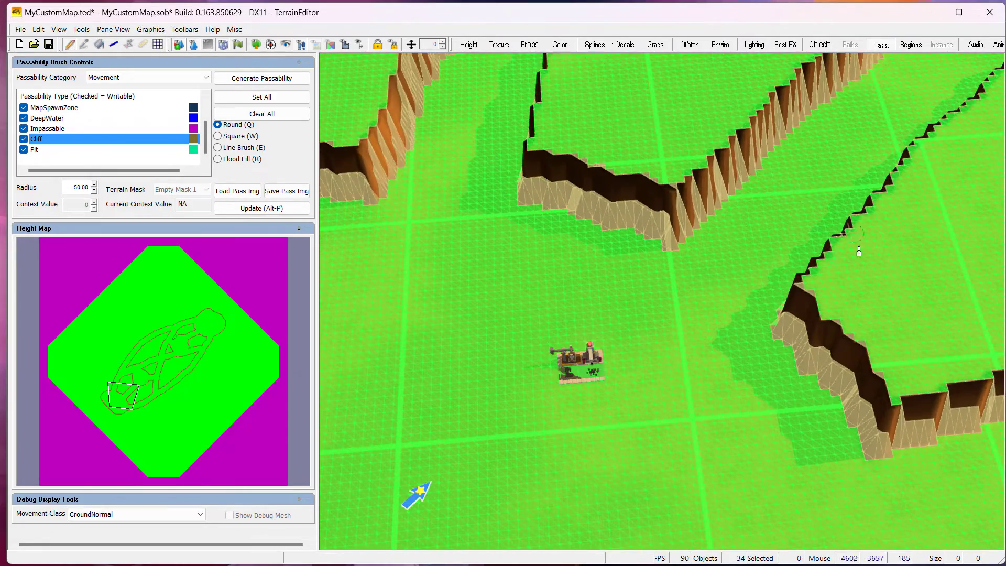
right_click_drag(825, 330, 782, 111)
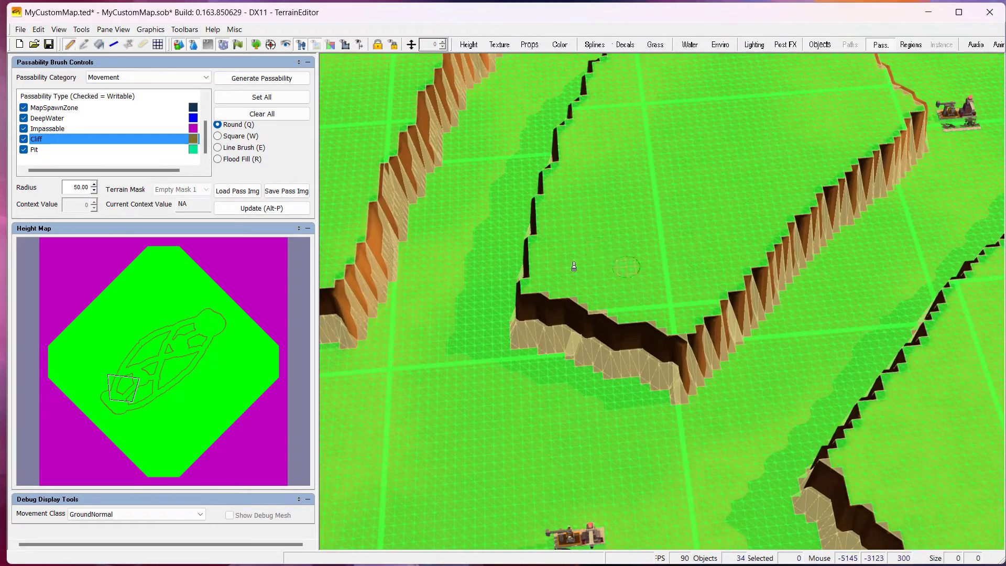
right_click_drag(648, 240, 657, 274)
scroll(656, 275, "up", 4)
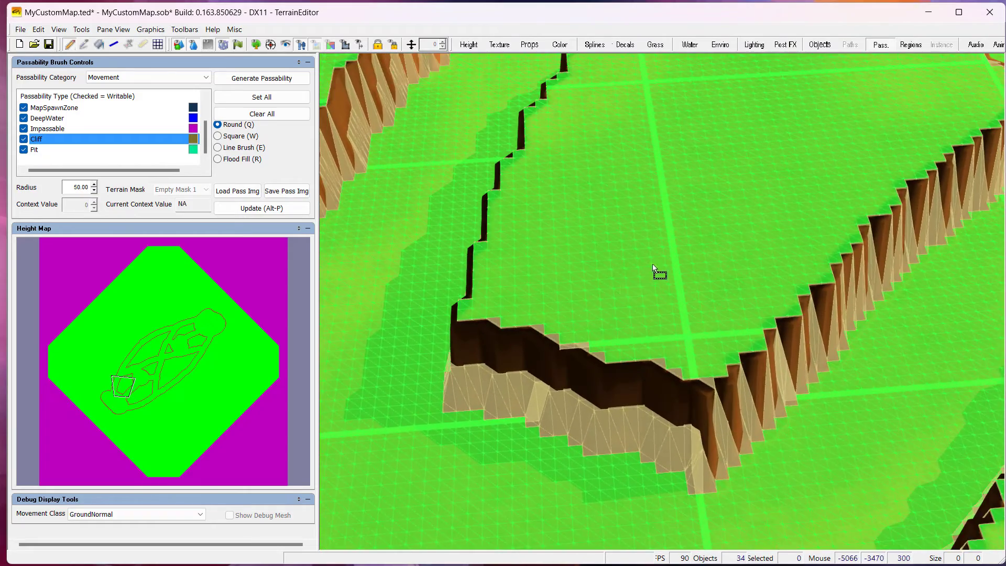
middle_click_drag(652, 265, 646, 245)
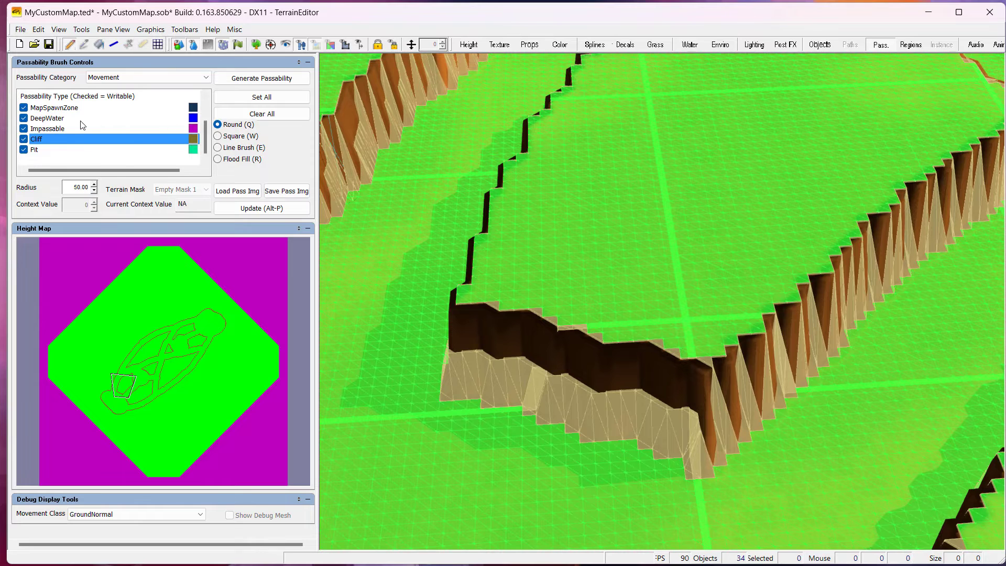
scroll(73, 145, "up", 1)
left_click(40, 119)
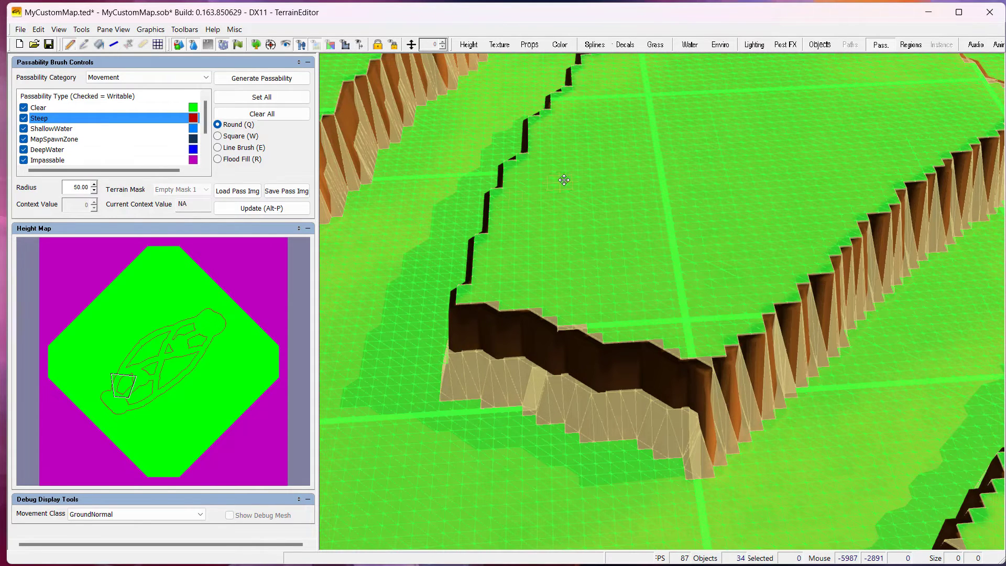
right_click_drag(564, 180, 575, 131)
scroll(659, 257, "down", 3)
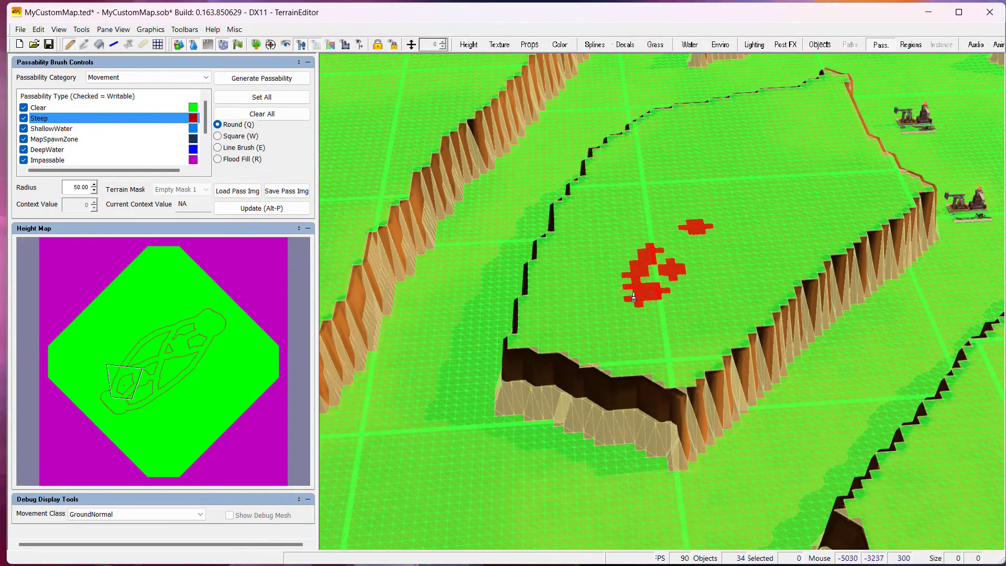
mouse_move(622, 283)
left_mouse_down()
mouse_move(696, 242)
mouse_move(734, 186)
mouse_move(689, 197)
left_mouse_up()
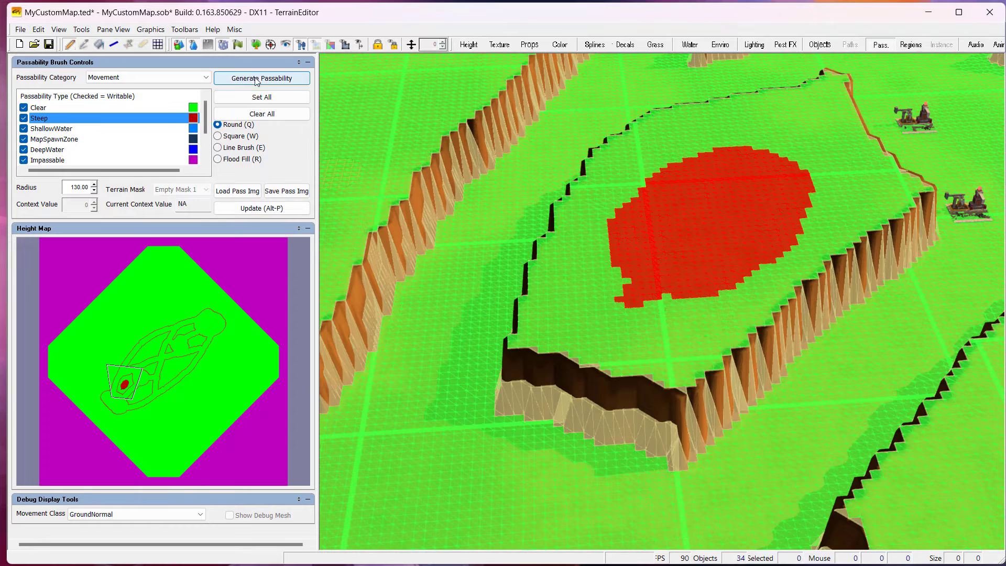
Flood fill the rest of the plateau top with Steep passability.
left_click(238, 159)
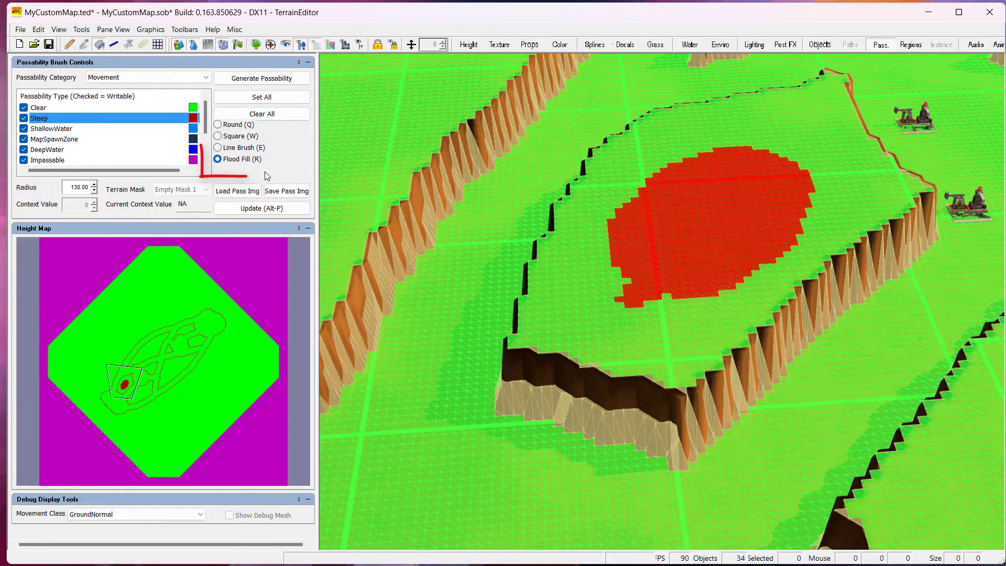
left_click(571, 305)
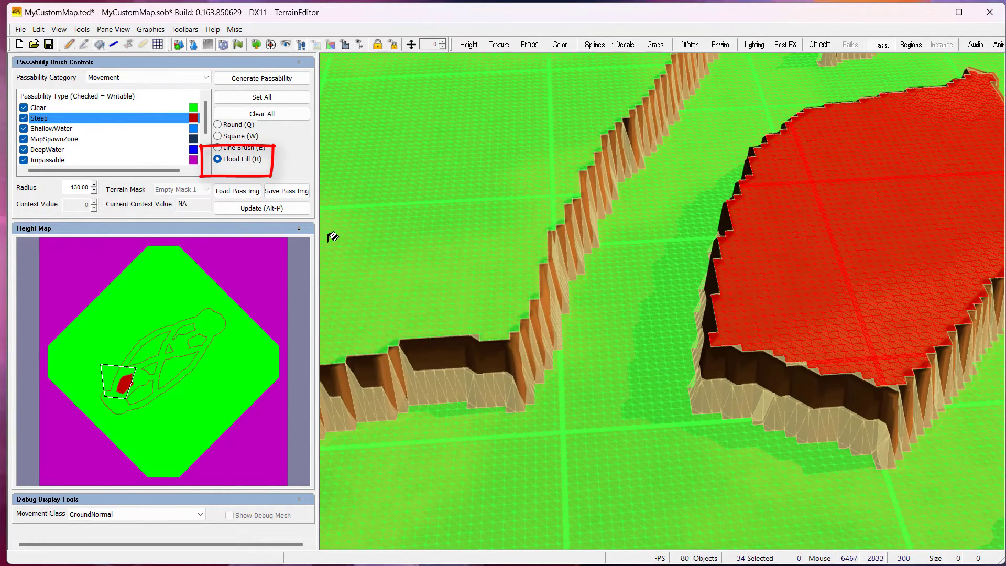
Flood fill the high ground surrounding the paths and the long plateau beside the first one with Steep passability.
left_click(443, 246)
scroll(577, 355, "down", 3)
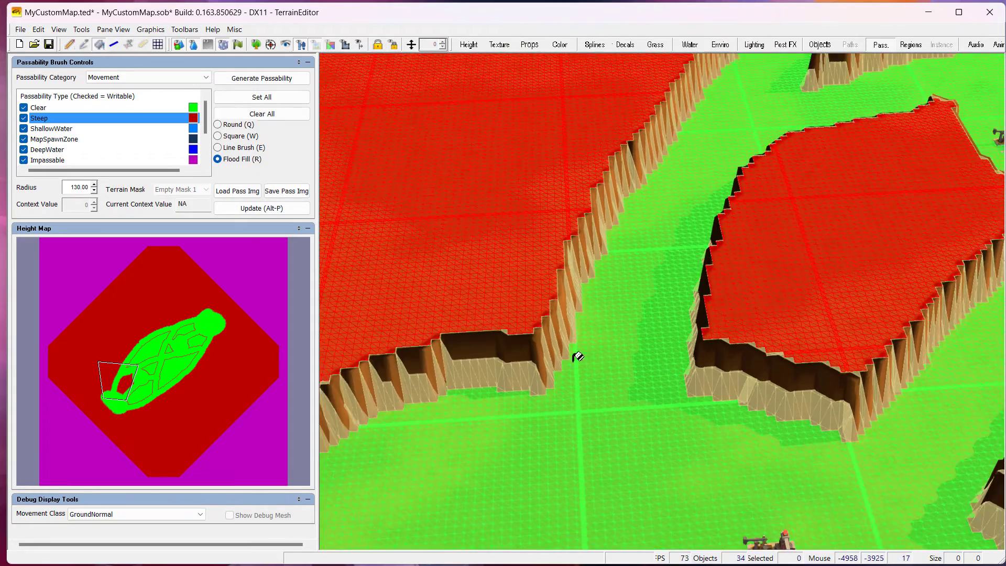
right_click_drag(577, 354, 619, 352)
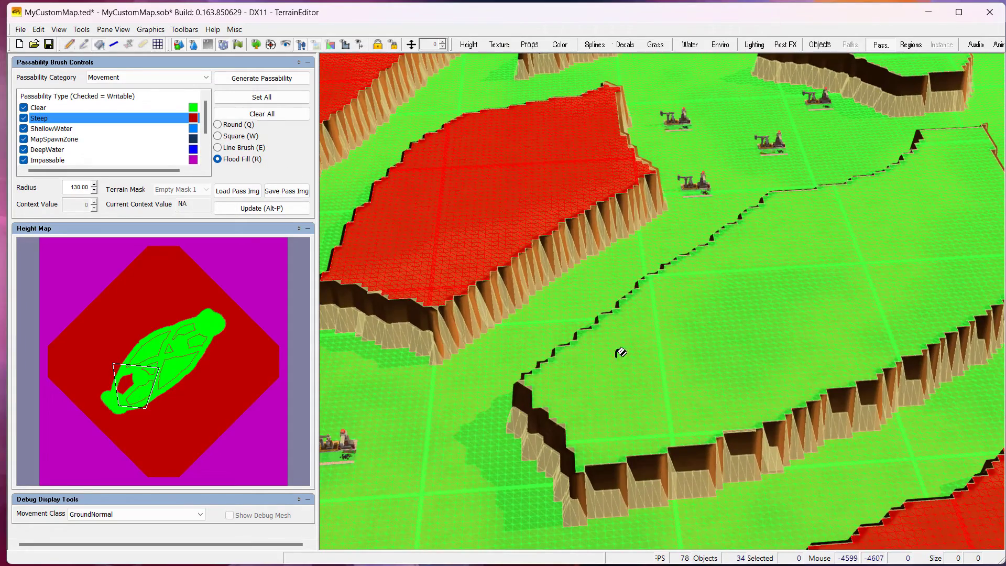
left_click(575, 355)
Flood fill the triangular plateau mid-map and the two large plateaus flanking it with Steep passability.
right_click_drag(993, 474, 388, 288)
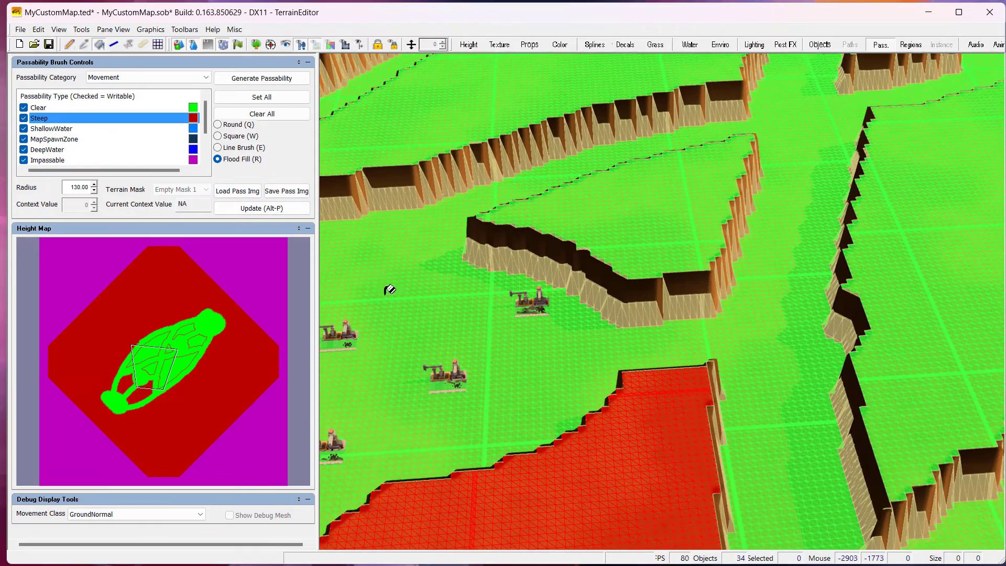
left_click(631, 226)
right_click_drag(547, 416, 536, 67)
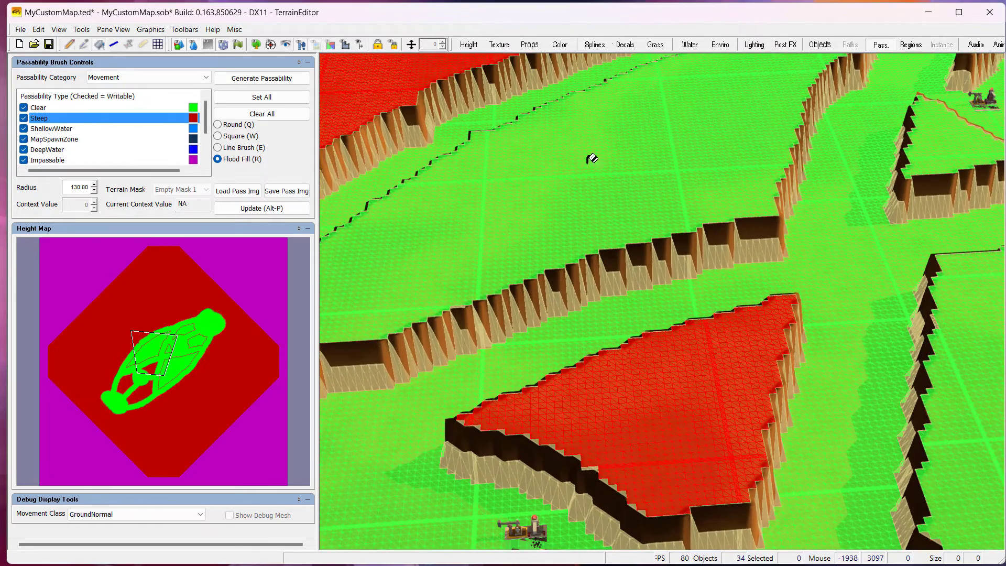
left_click(587, 167)
left_click(959, 327)
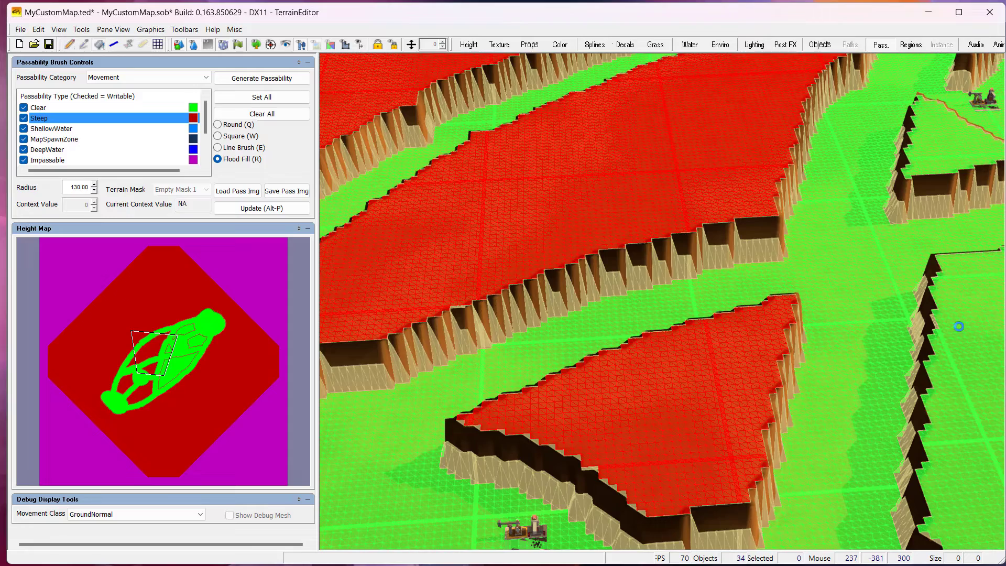
Flood fill the small triangular plateau and the two remaining plateaus near the opposite start area with Steep passability.
right_click_drag(561, 354, 570, 85)
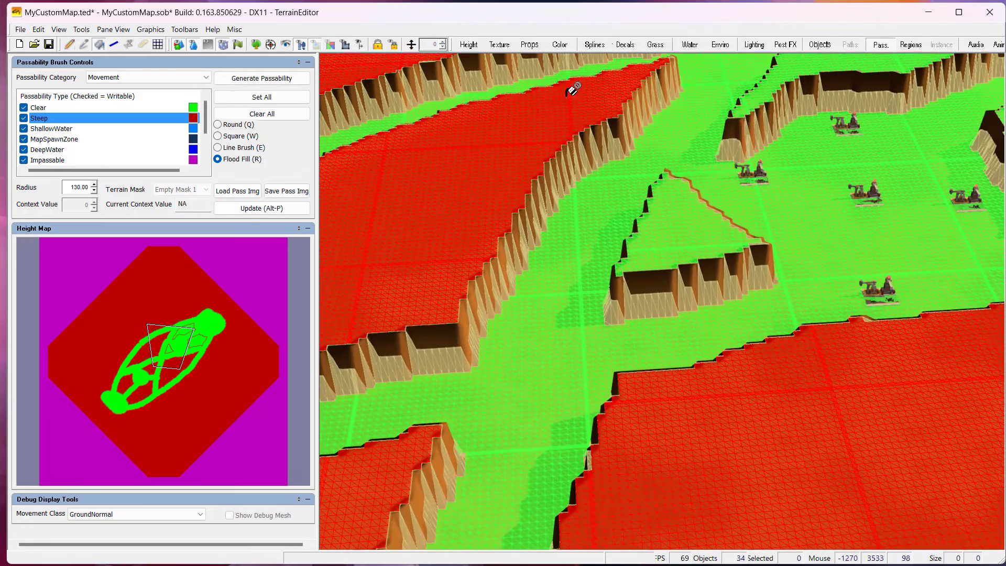
left_click(598, 249)
right_click_drag(726, 241, 922, 78)
left_click(718, 204)
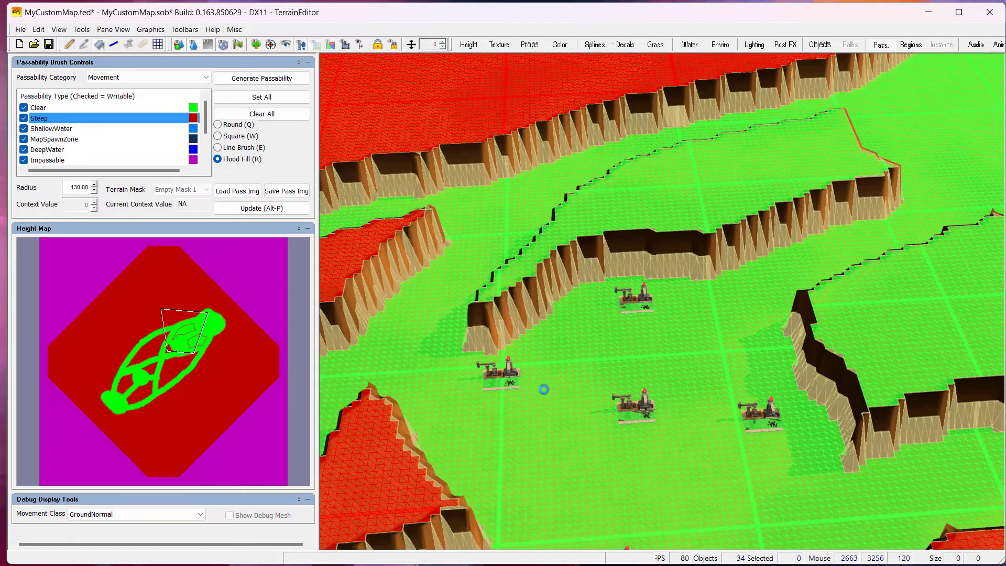
right_click_drag(625, 345, 935, 321)
left_click(550, 300)
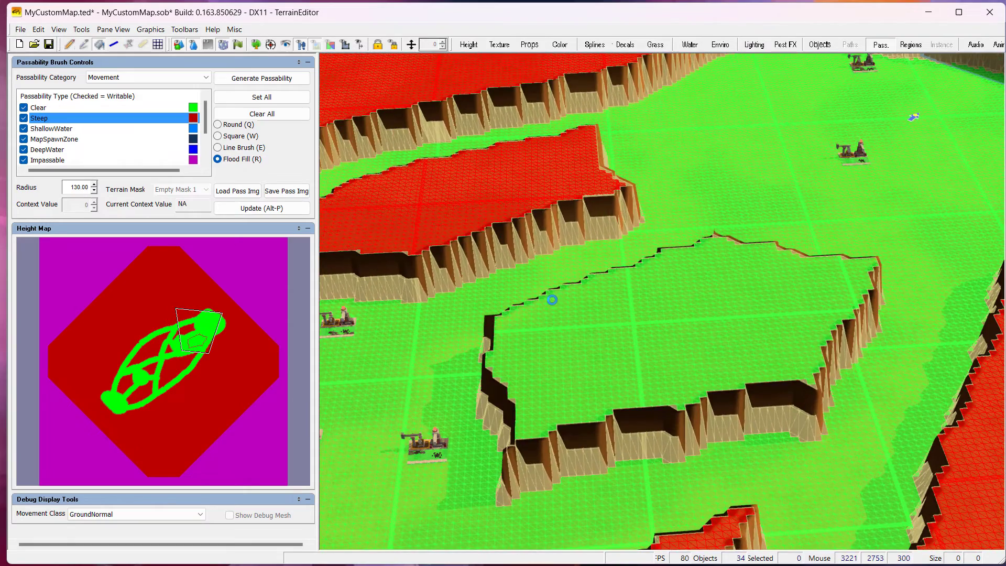
right_click_drag(673, 310, 563, 358)
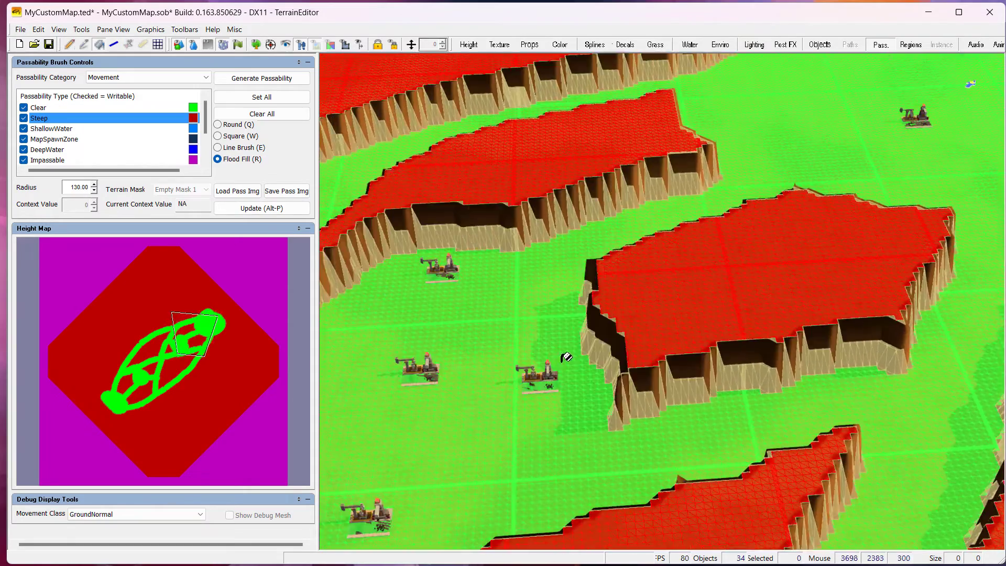
Inspect the Steep passability coverage on the plateaus across the map.
scroll(544, 346, "down", 3)
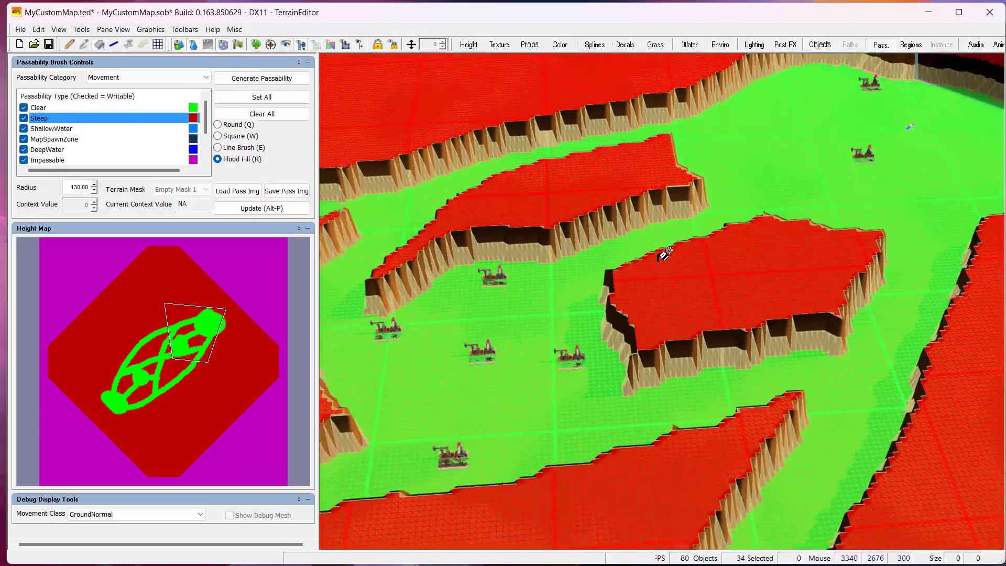
right_click_drag(663, 256, 553, 338)
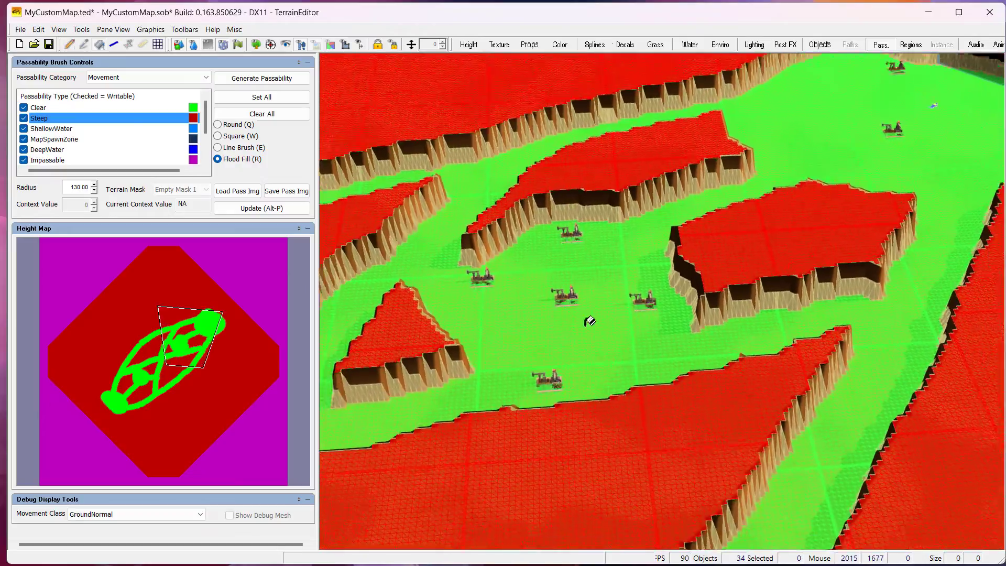
scroll(624, 314, "down", 3)
right_click_drag(655, 305, 631, 302)
middle_click_drag(631, 302, 741, 298)
mouse_move(613, 227)
right_mouse_down()
mouse_move(569, 181)
mouse_move(562, 132)
mouse_move(608, 202)
mouse_move(602, 223)
mouse_move(643, 343)
right_mouse_up()
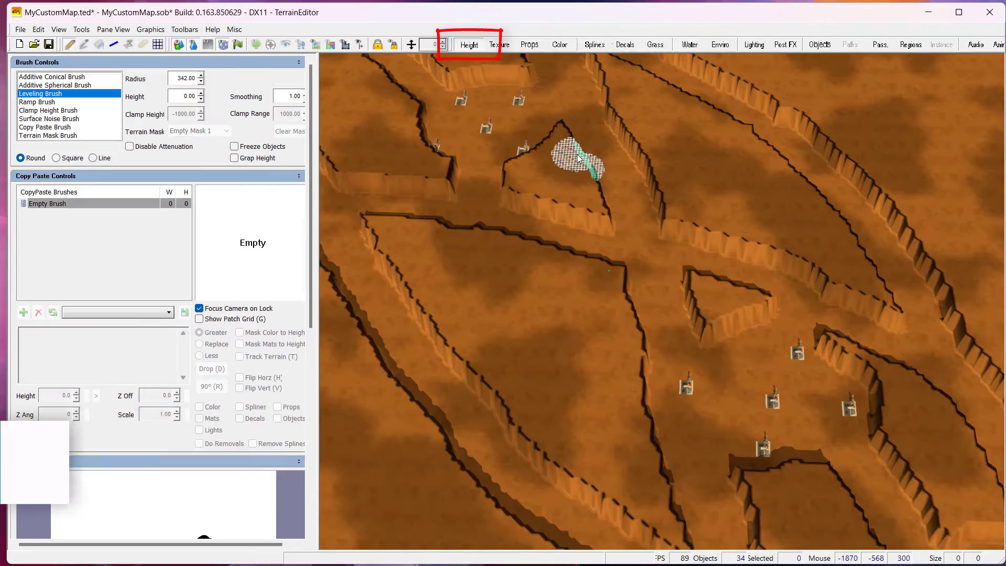
Generate a 2048 x 2048 map preview image while in Height mode.
mouse_move(673, 328)
right_mouse_down()
mouse_move(626, 271)
mouse_move(667, 292)
mouse_move(524, 210)
right_mouse_up()
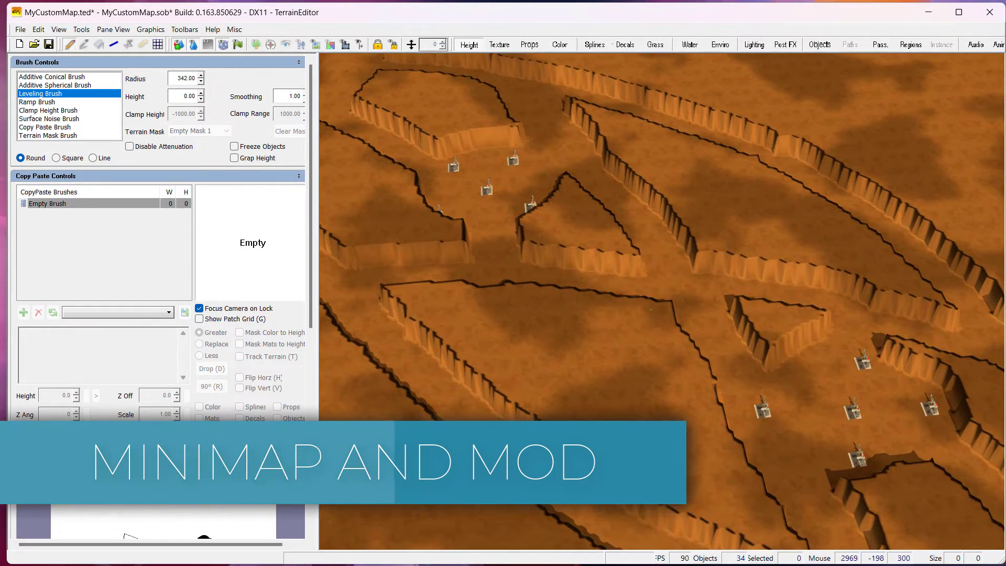
scroll(623, 411, "up", 5)
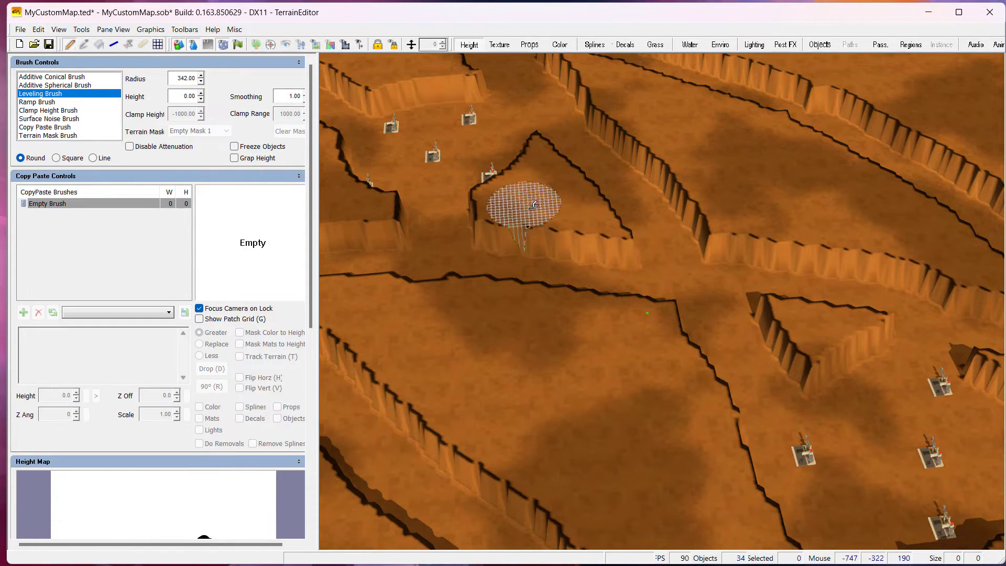
left_click(82, 30)
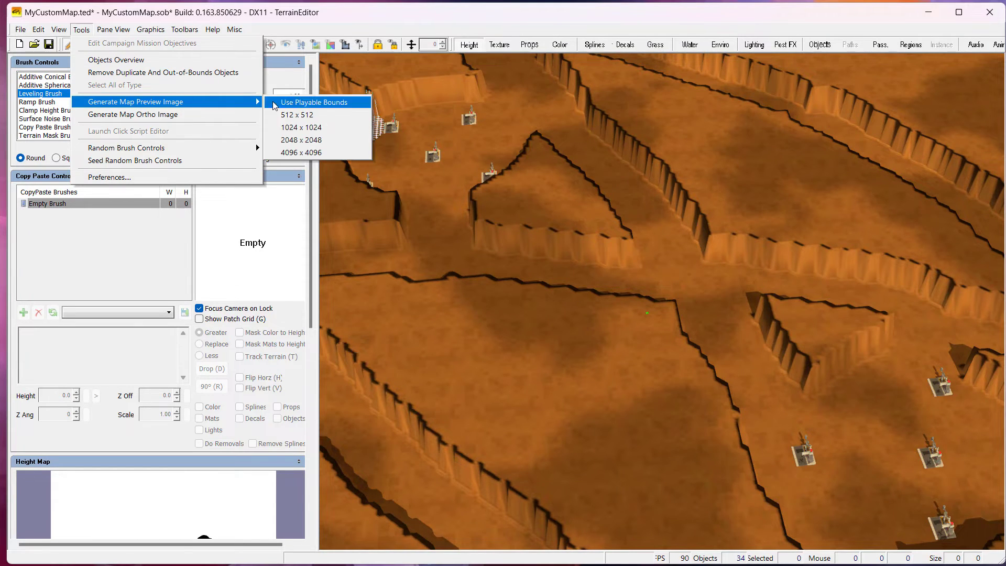
left_click(304, 140)
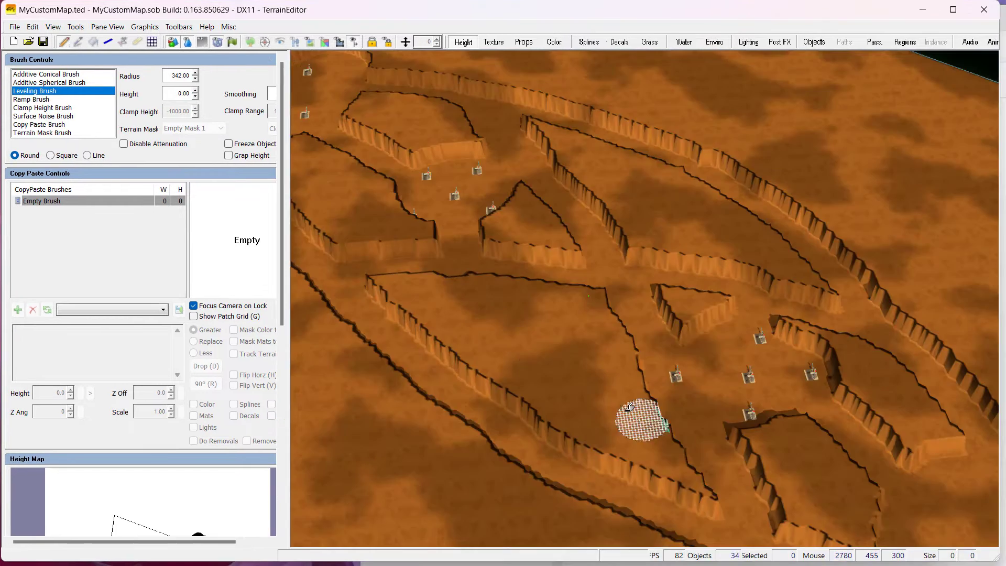
Start a new mod with My Custom Map as its name and description, and fill in the author's name.
left_click(15, 27)
left_click(32, 198)
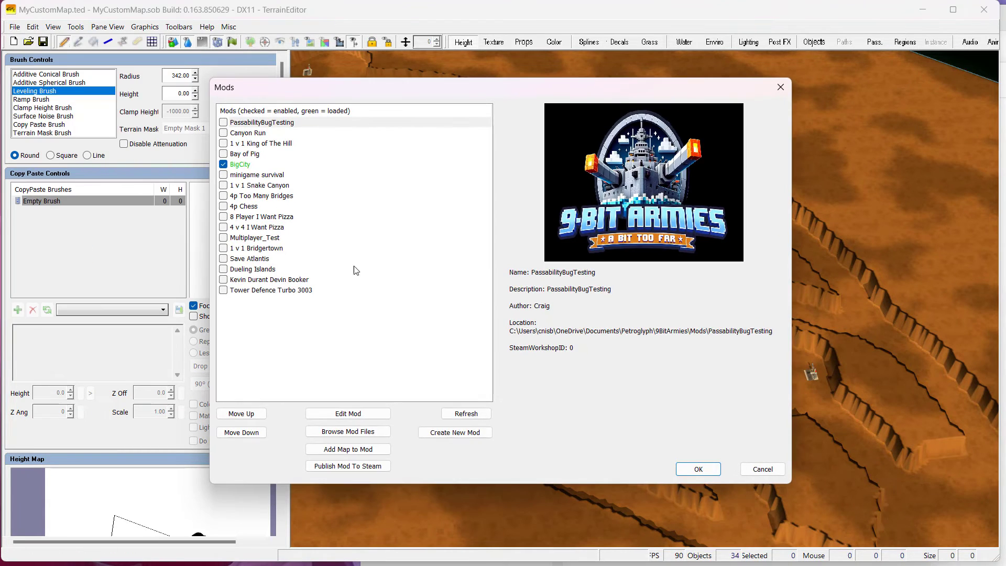
left_click(455, 432)
left_click(313, 152)
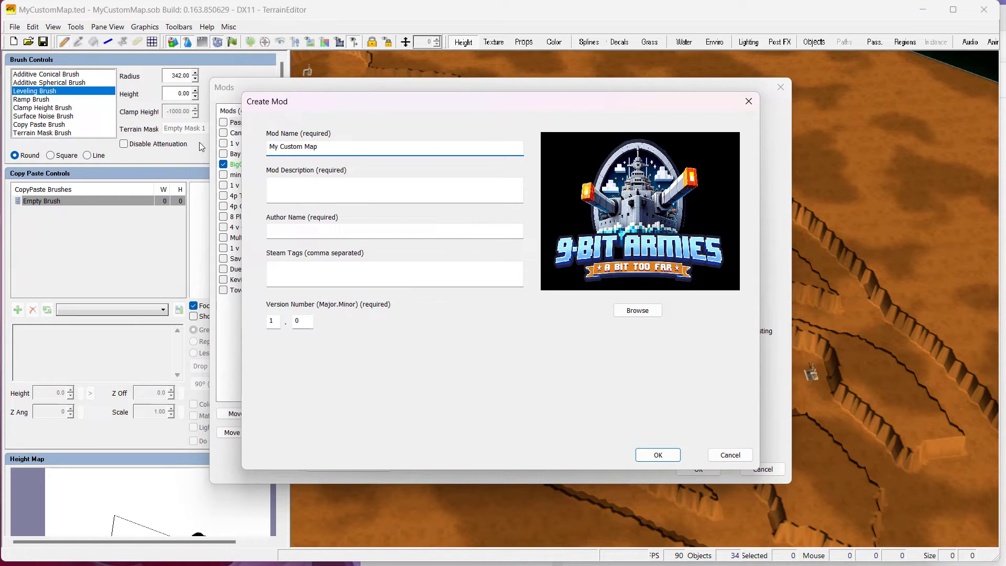
key("ctrl+a")
key("ctrl+c")
left_click(304, 190)
key("ctrl+v")
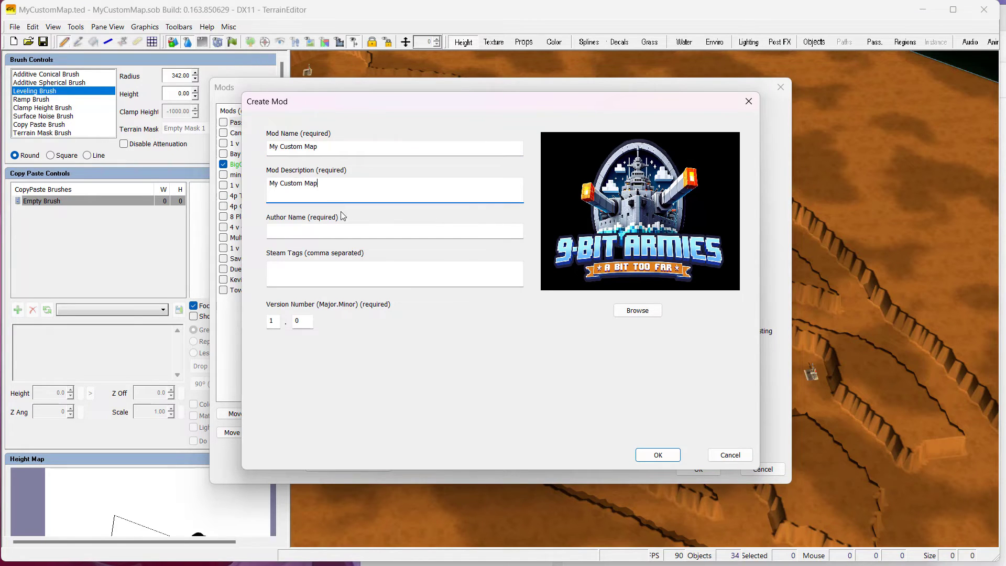
left_click(320, 232)
type("Craig")
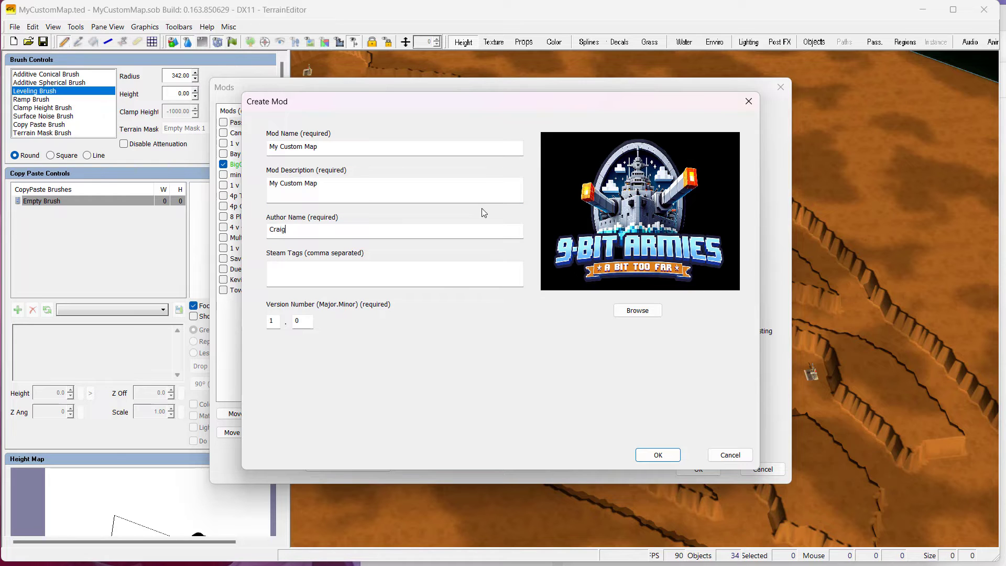
Choose the MyCustomMap picture as the mod's image and create the mod.
left_click(637, 310)
left_click(728, 218)
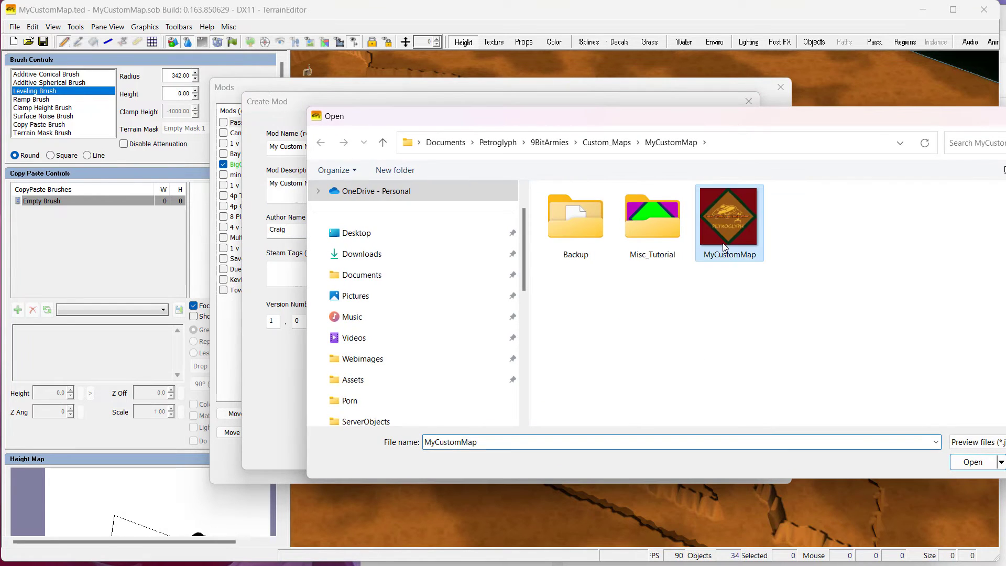
left_click(962, 470)
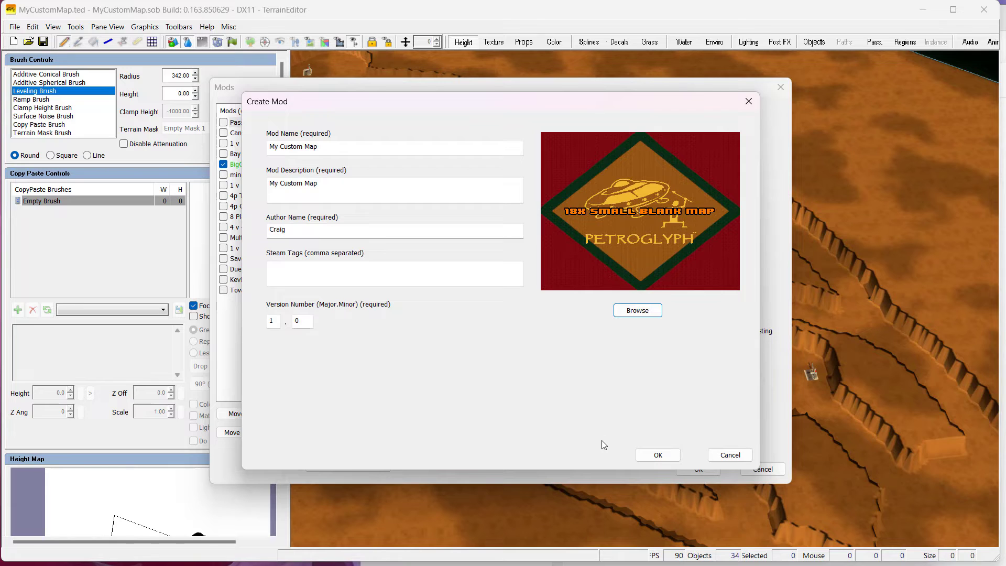
left_click(656, 453)
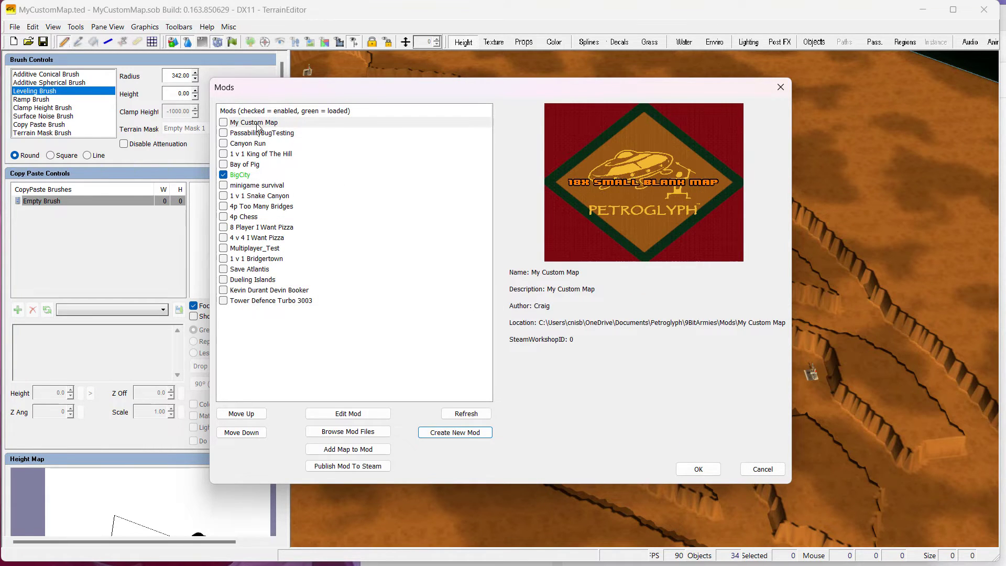
Enable the new mod and begin adding a map to it named My Custom Map, described as 2 Player Custom Map.
left_click(231, 125)
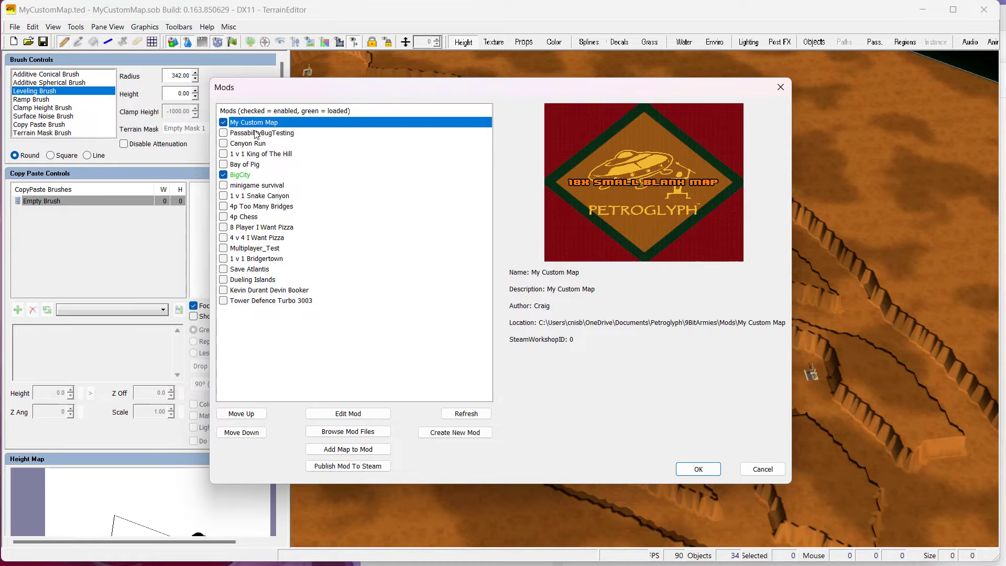
left_click(335, 451)
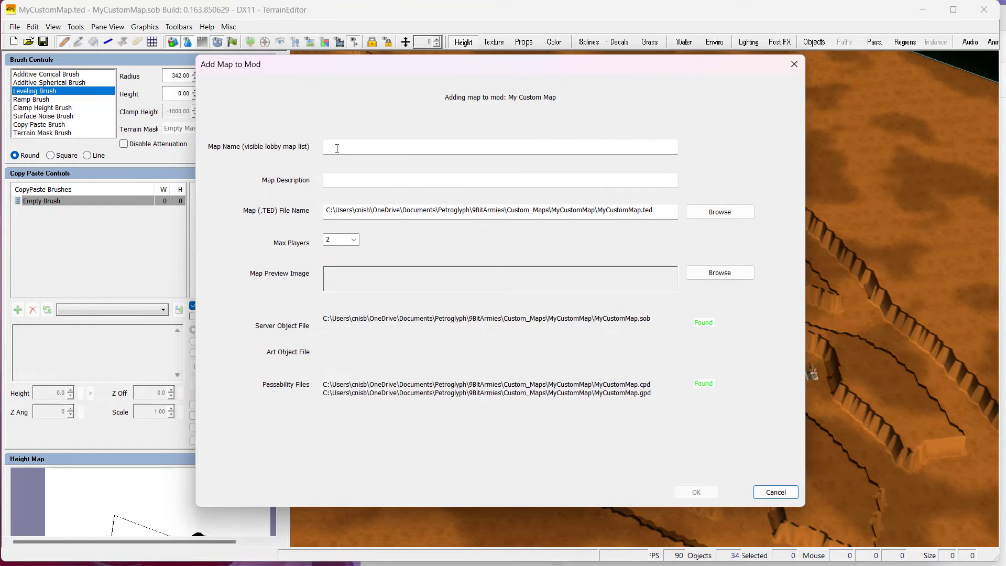
left_click(336, 149)
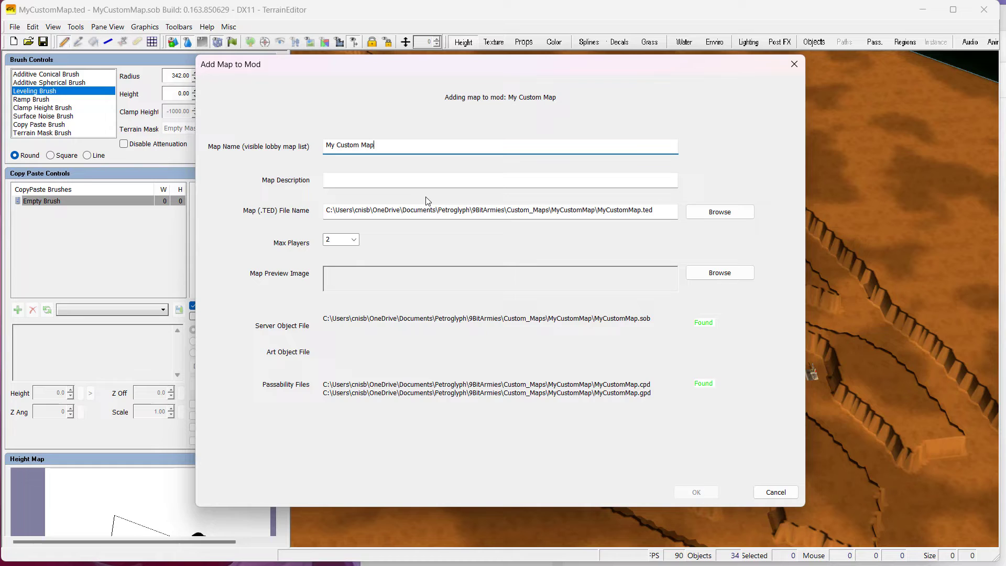
left_click(415, 186)
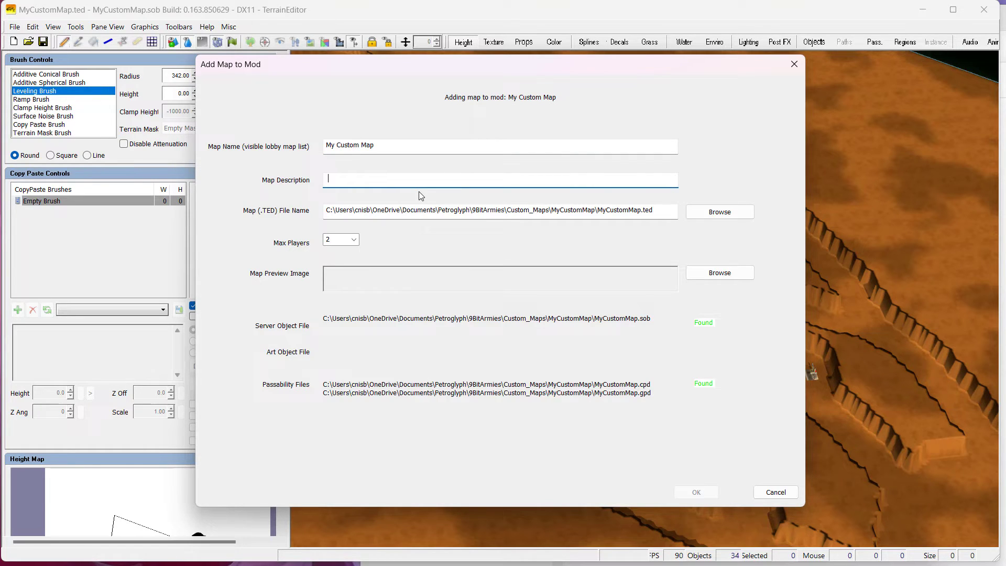
type("2 Player Custom Map")
left_click_drag(331, 210, 651, 212)
left_click(661, 213)
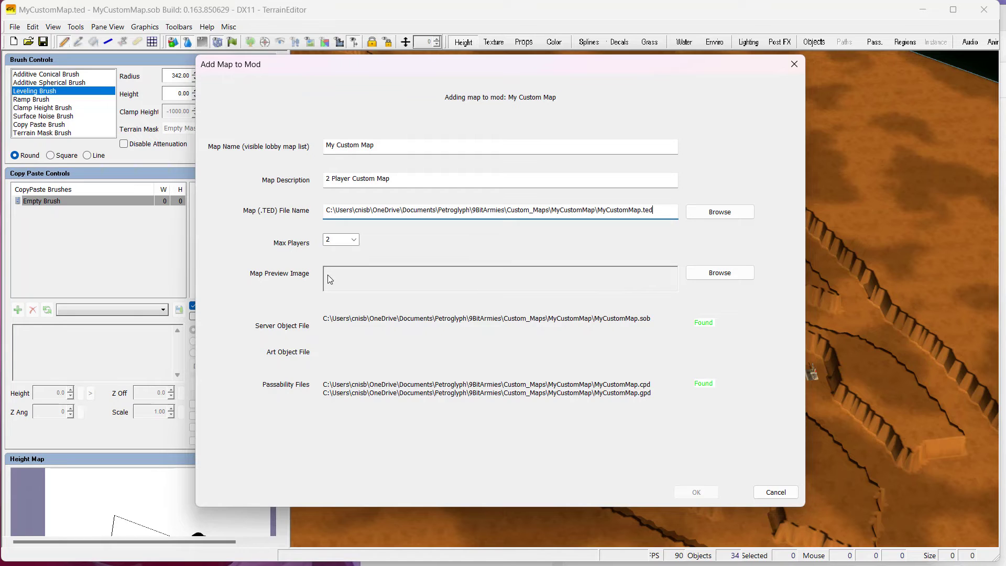
Add the map to the mod with MyCustomMap.tga as its preview image, and apply the mod selection.
left_click(693, 276)
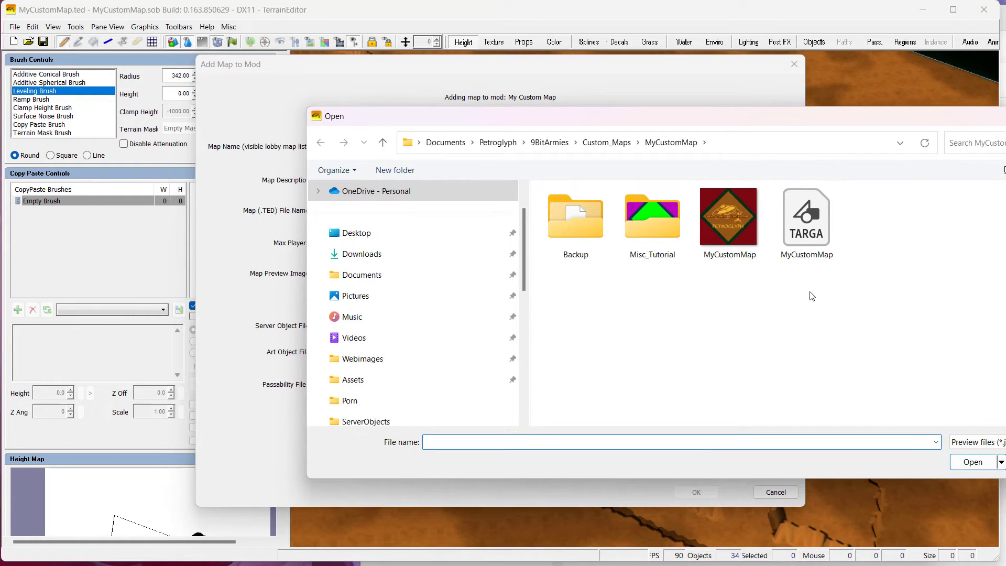
left_click(803, 236)
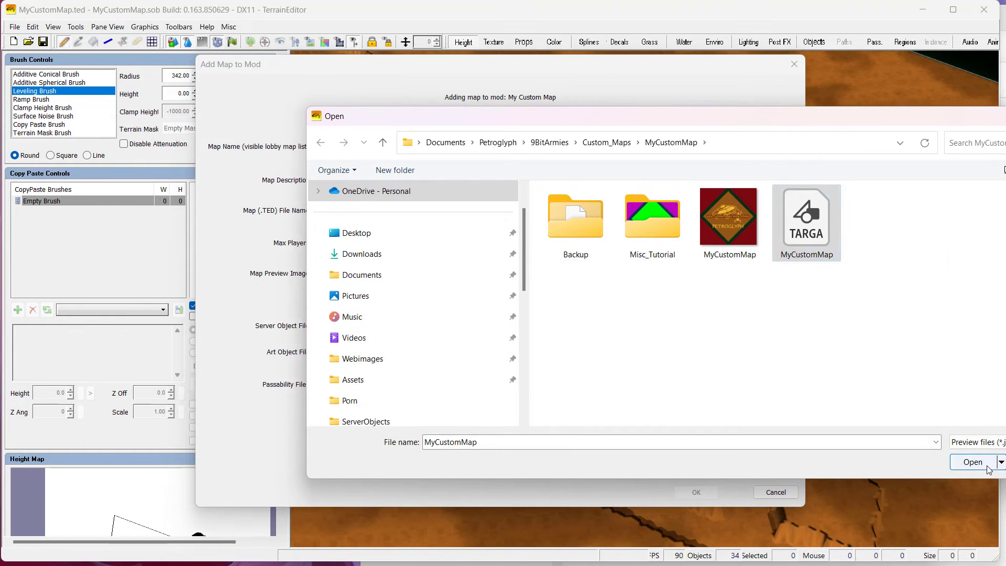
left_click(972, 462)
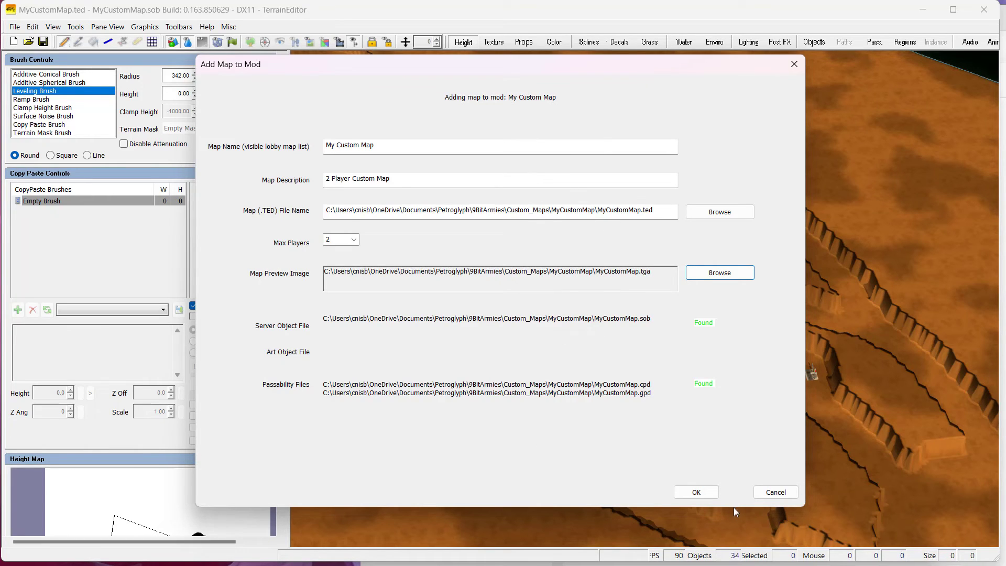
left_click(686, 495)
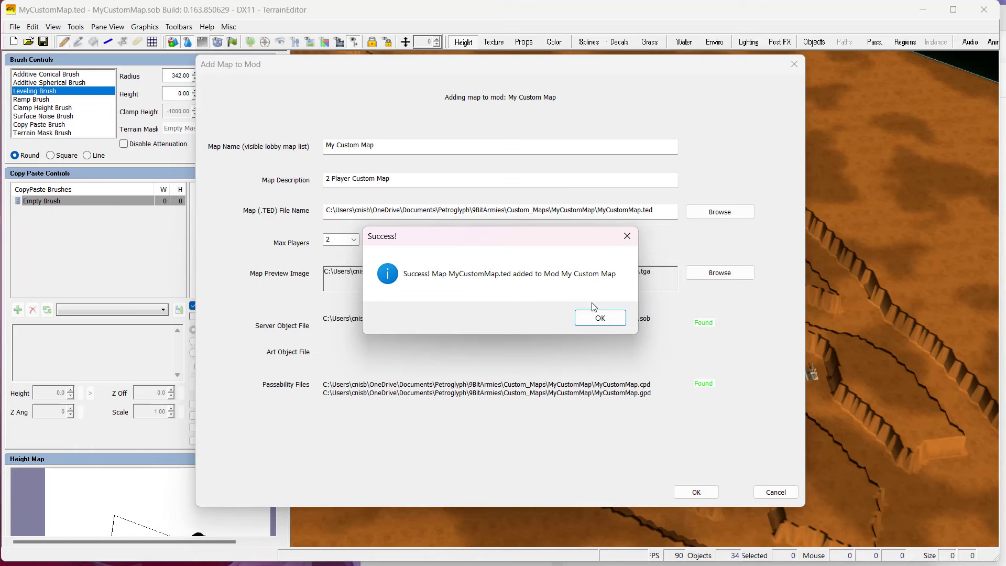
left_click(596, 320)
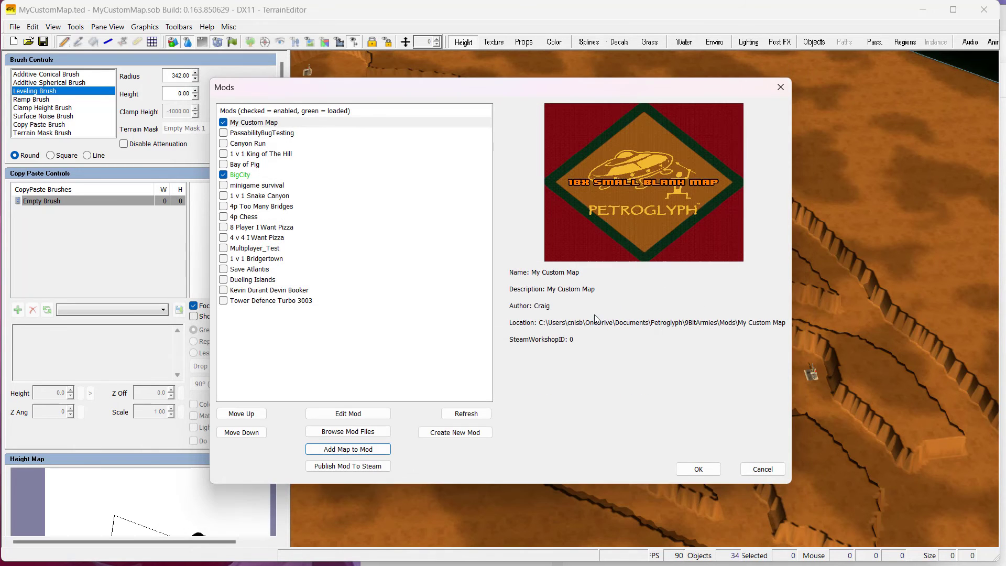
left_click(685, 467)
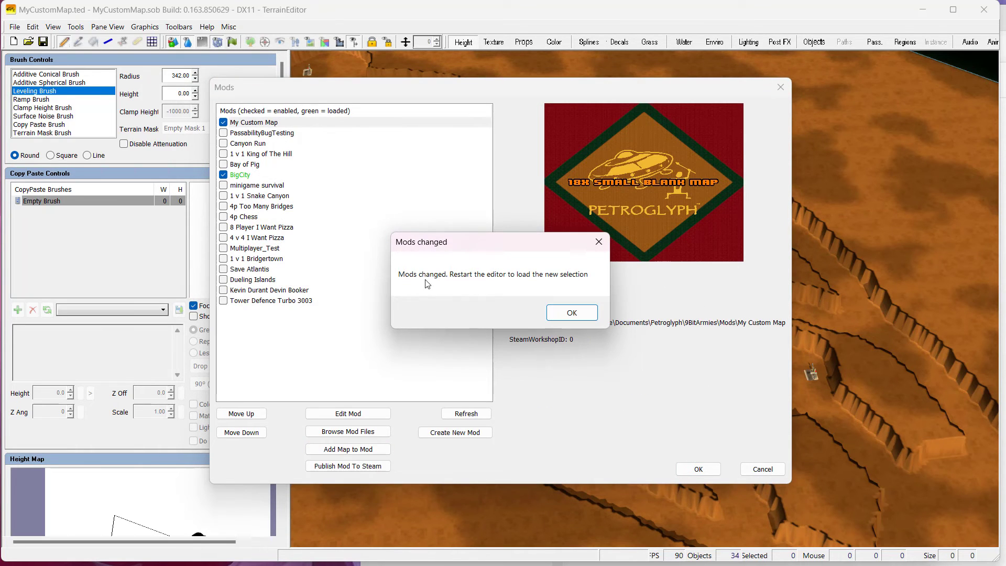
left_click(574, 316)
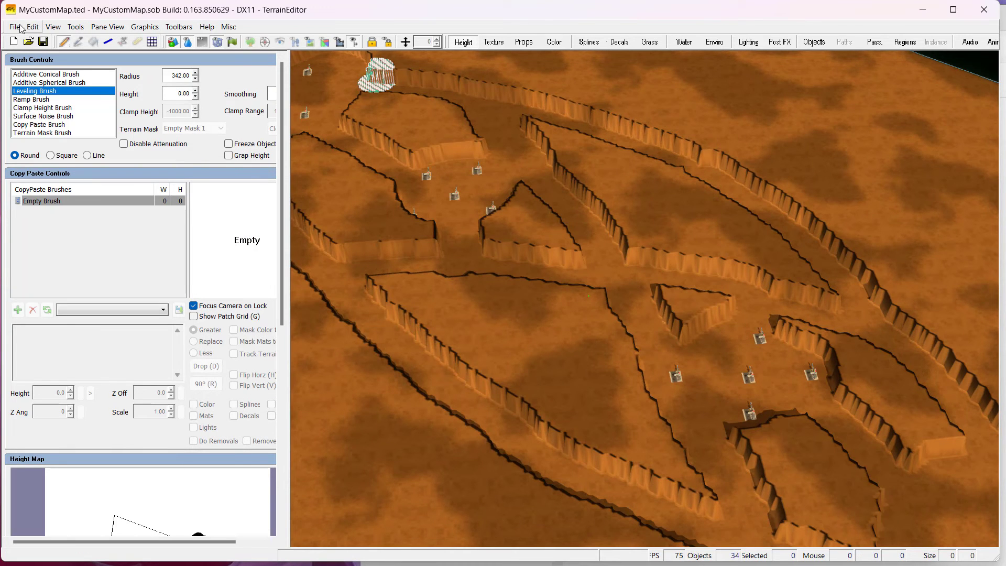
Close the terrain editor, switch to Steam, stop the running session, and launch 9-Bit Armies: A Bit Too Far in play mode, dismissing its welcome message.
left_click(984, 10)
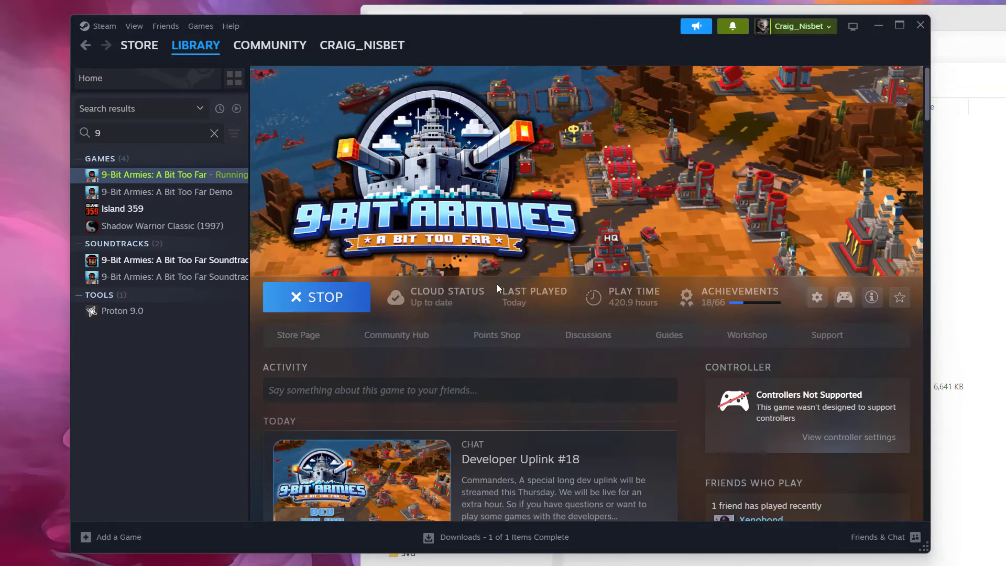
left_click(328, 301)
left_click(328, 303)
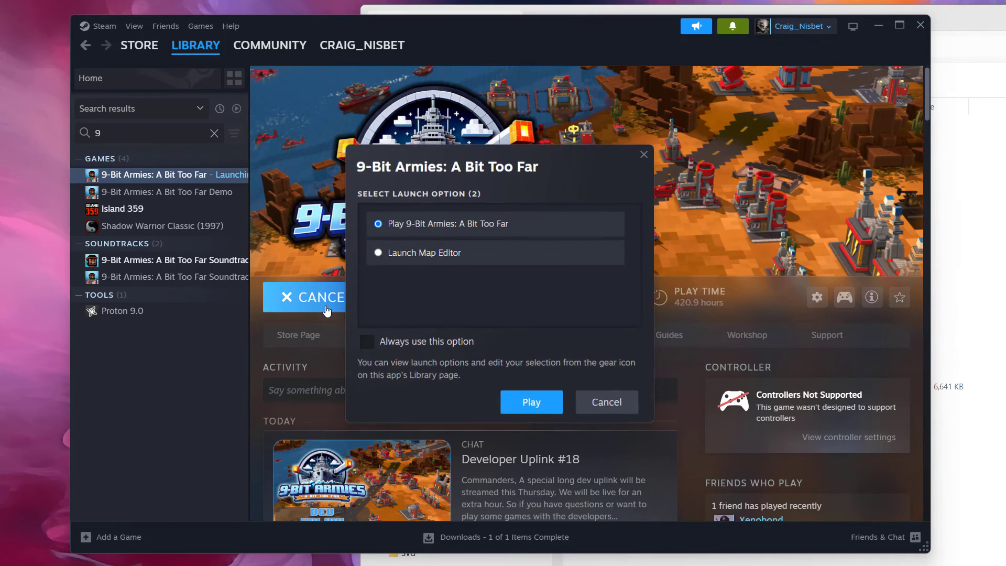
left_click(532, 402)
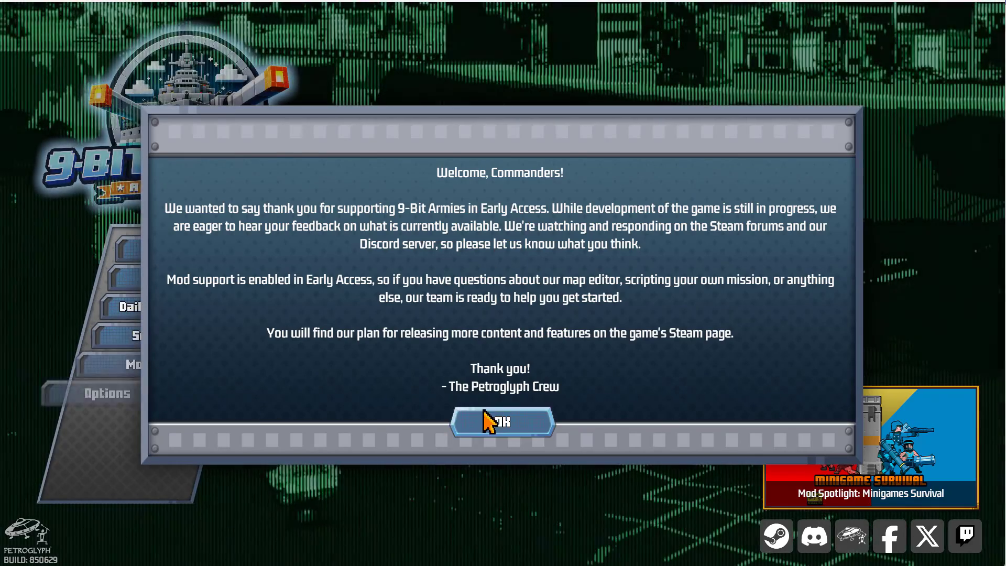
left_click(490, 421)
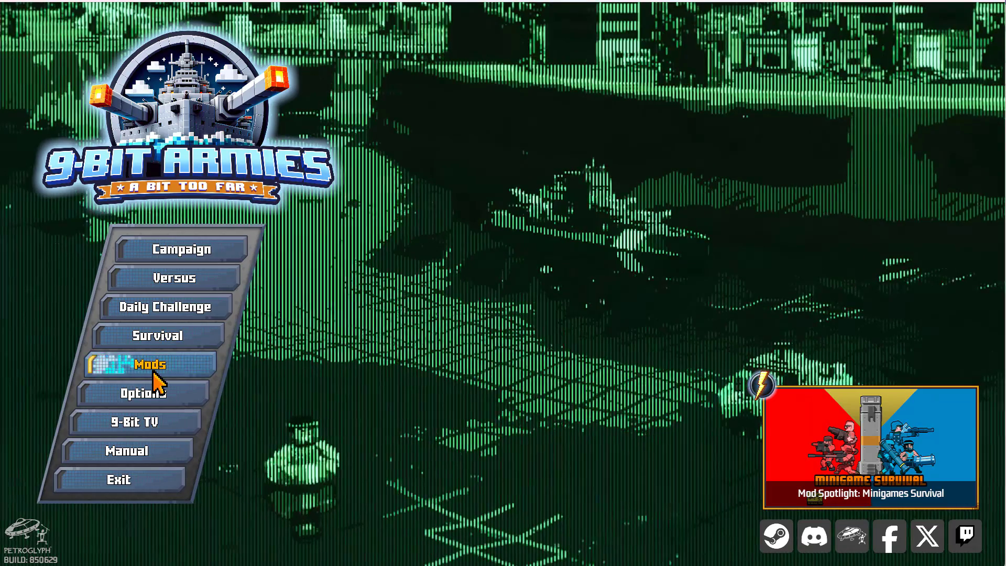
Enable the My Custom Map mod in the game's Mod Manager and confirm the selection.
left_click(152, 369)
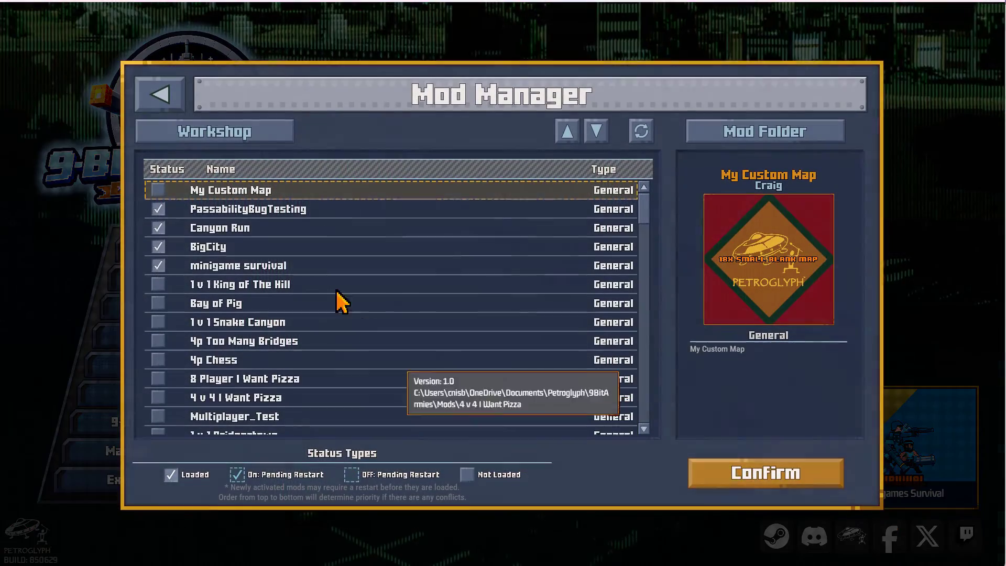
left_click(158, 189)
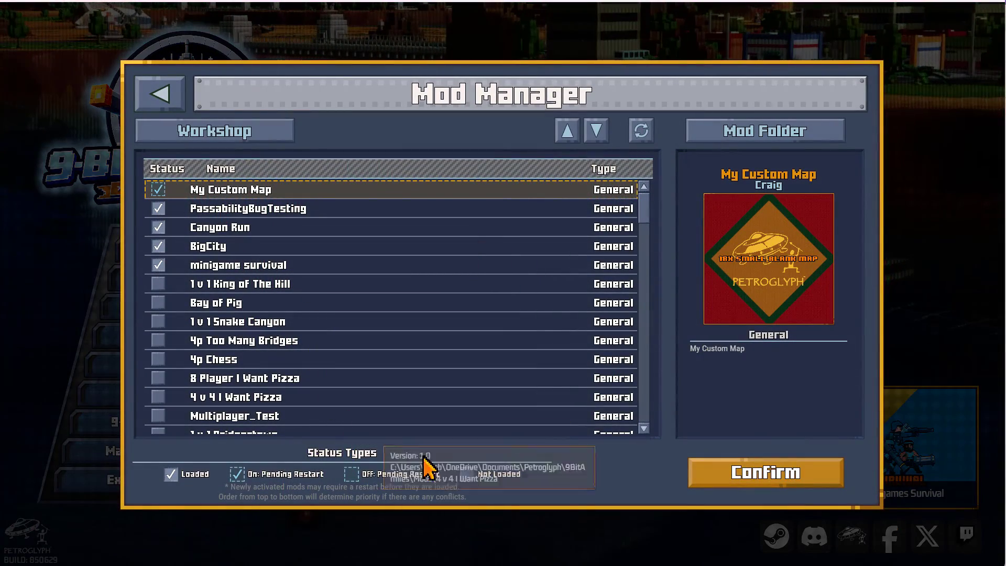
left_click(737, 470)
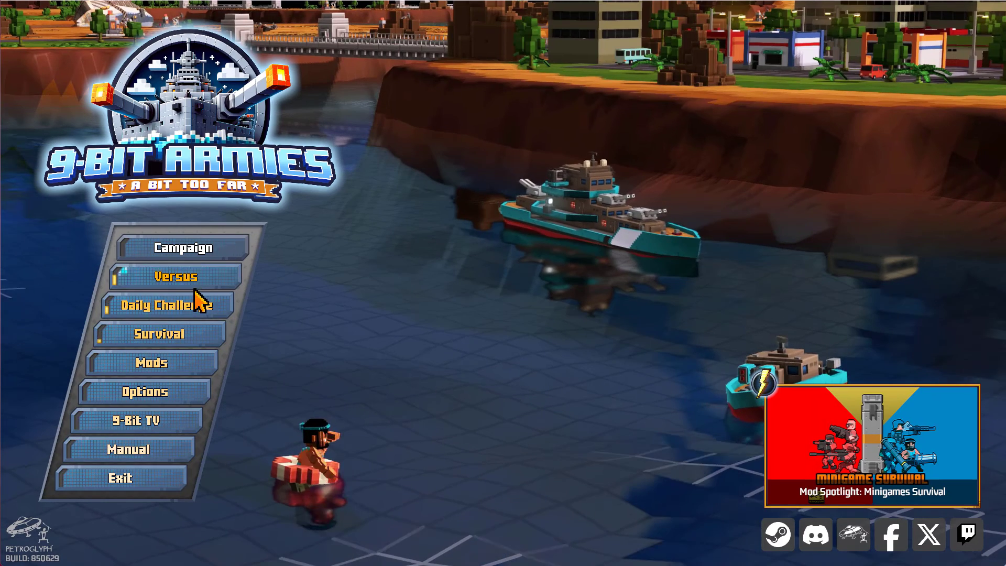
Start a two-player skirmish on My Custom Map against the easy AI and begin the mission.
left_click(191, 278)
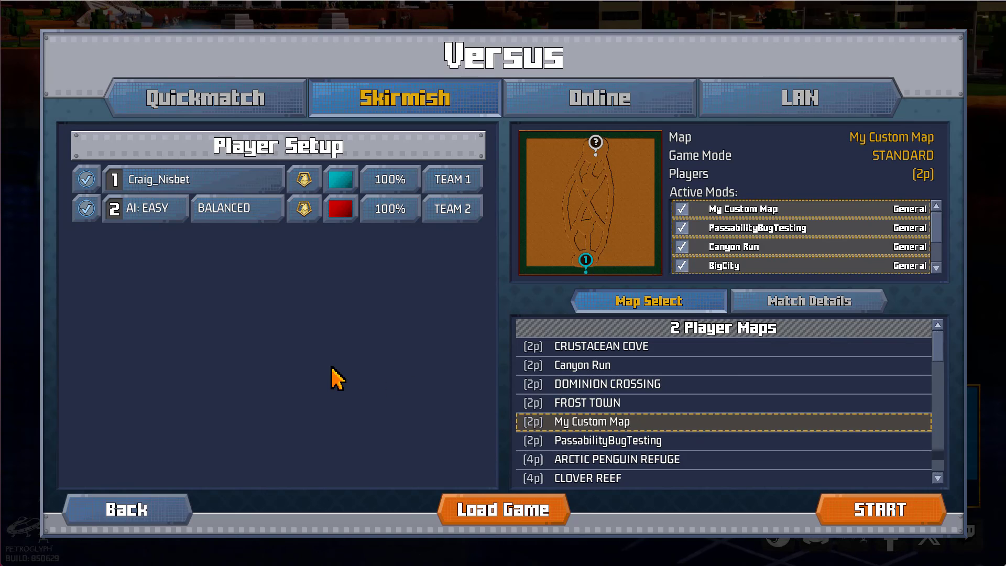
left_click(626, 405)
left_click(623, 423)
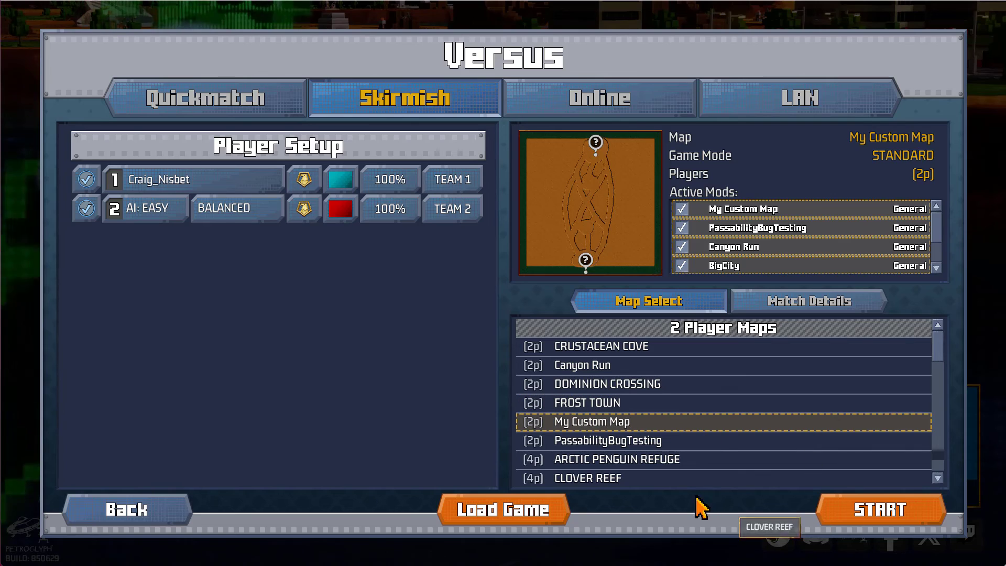
left_click(890, 510)
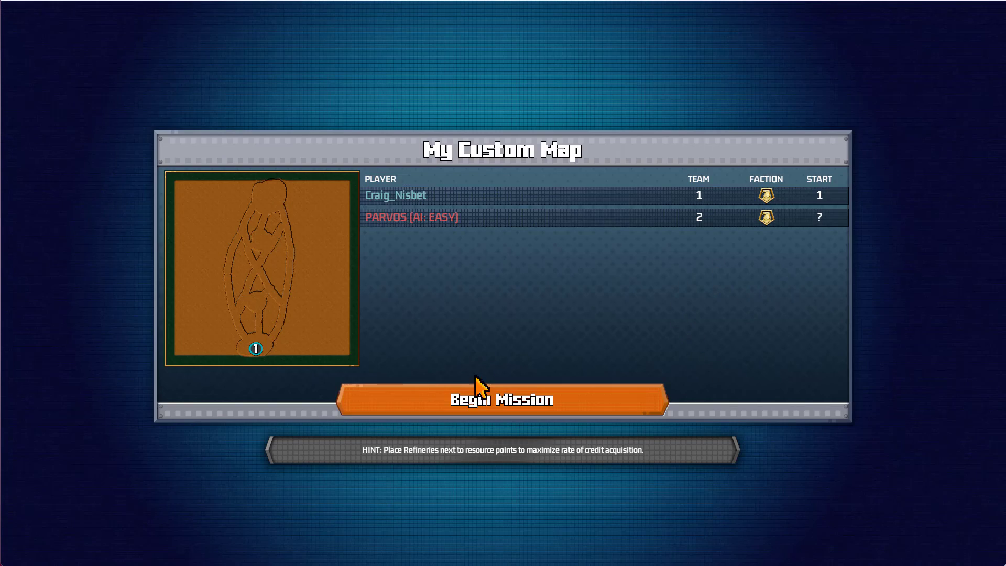
left_click(477, 389)
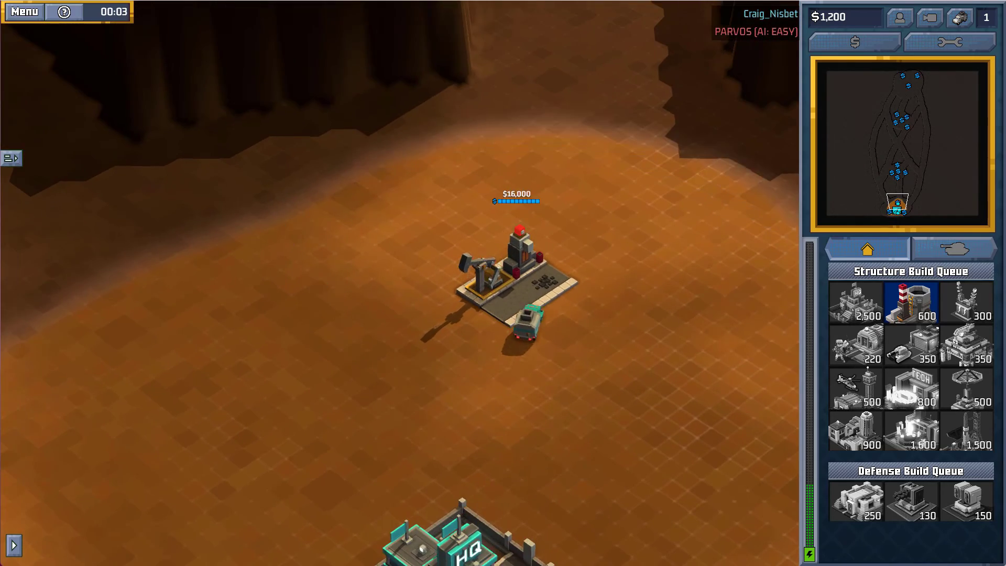
Select starting units and examine the terrain, cliffs and resource points around the headquarters and the nearby paths.
left_click(569, 461)
key("ctrl+1")
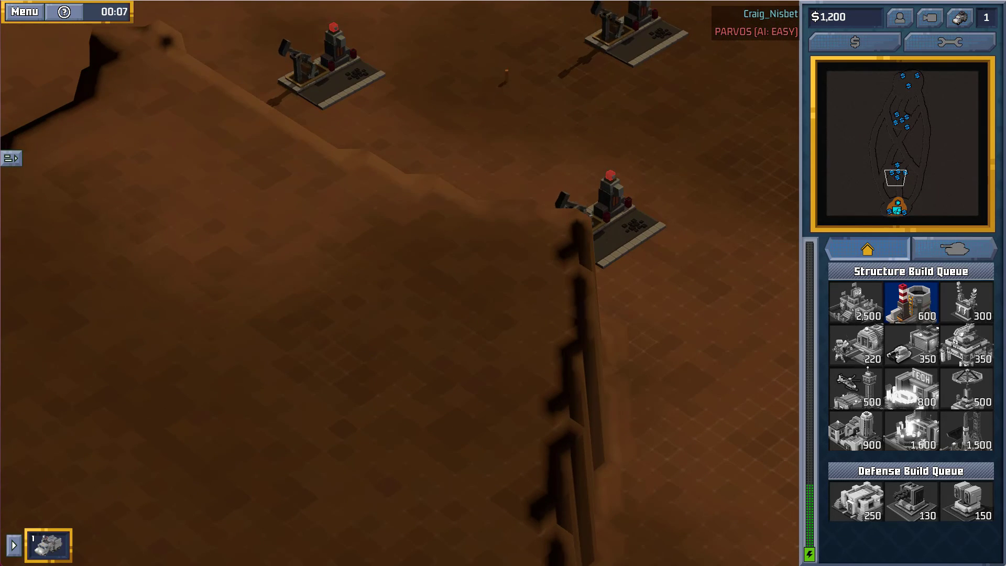
scroll(395, 238, "down", 5)
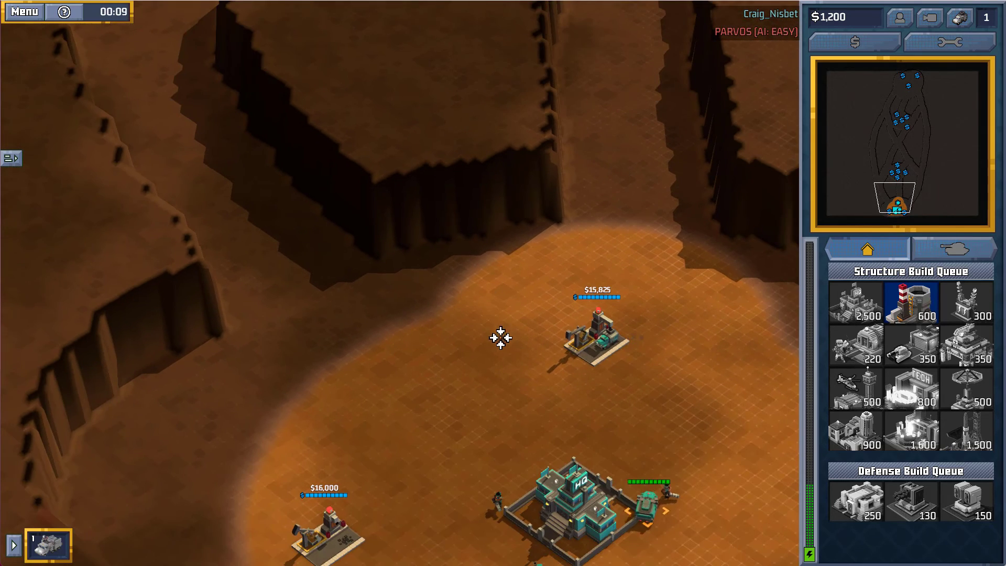
scroll(483, 400, "down", 2)
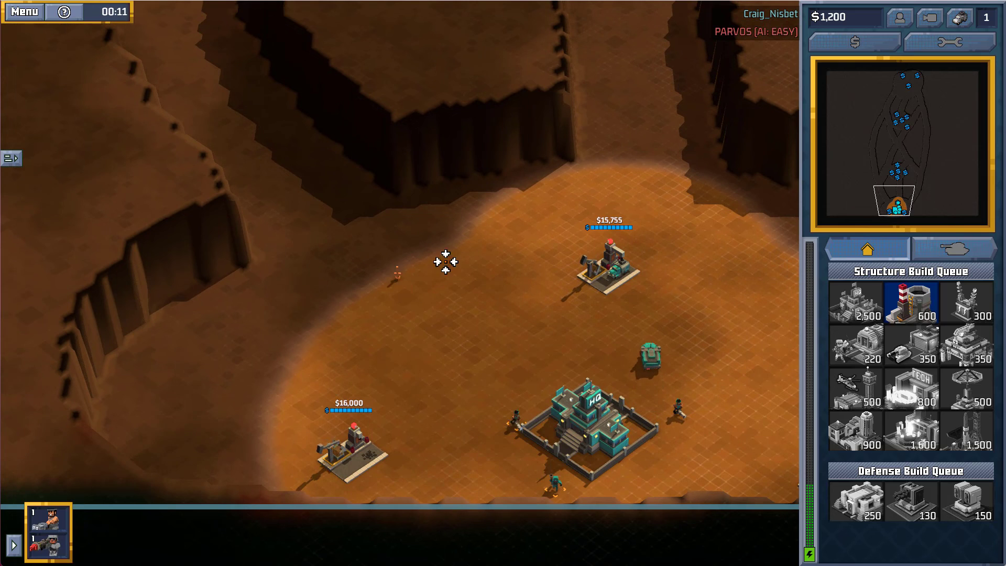
scroll(449, 288, "up", 2)
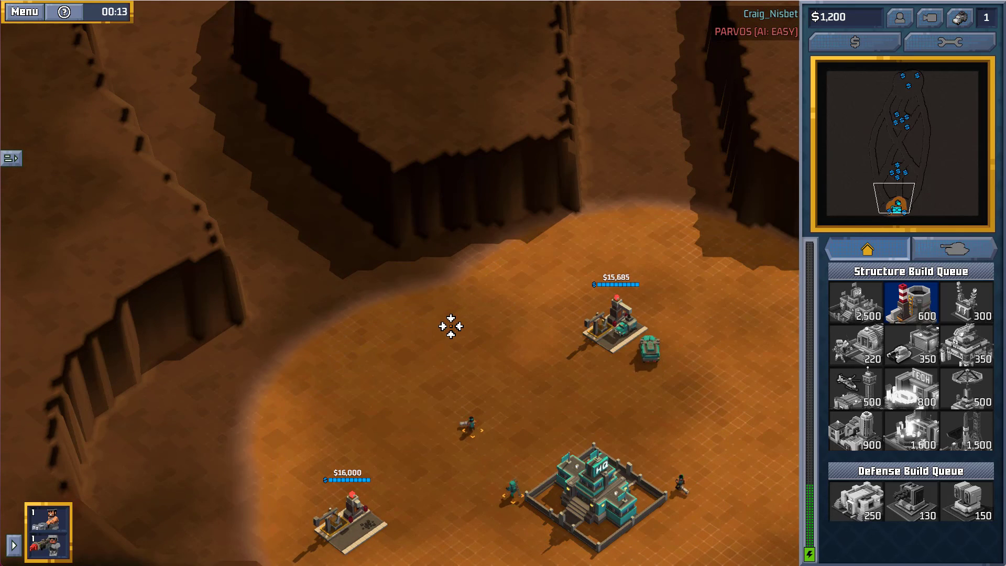